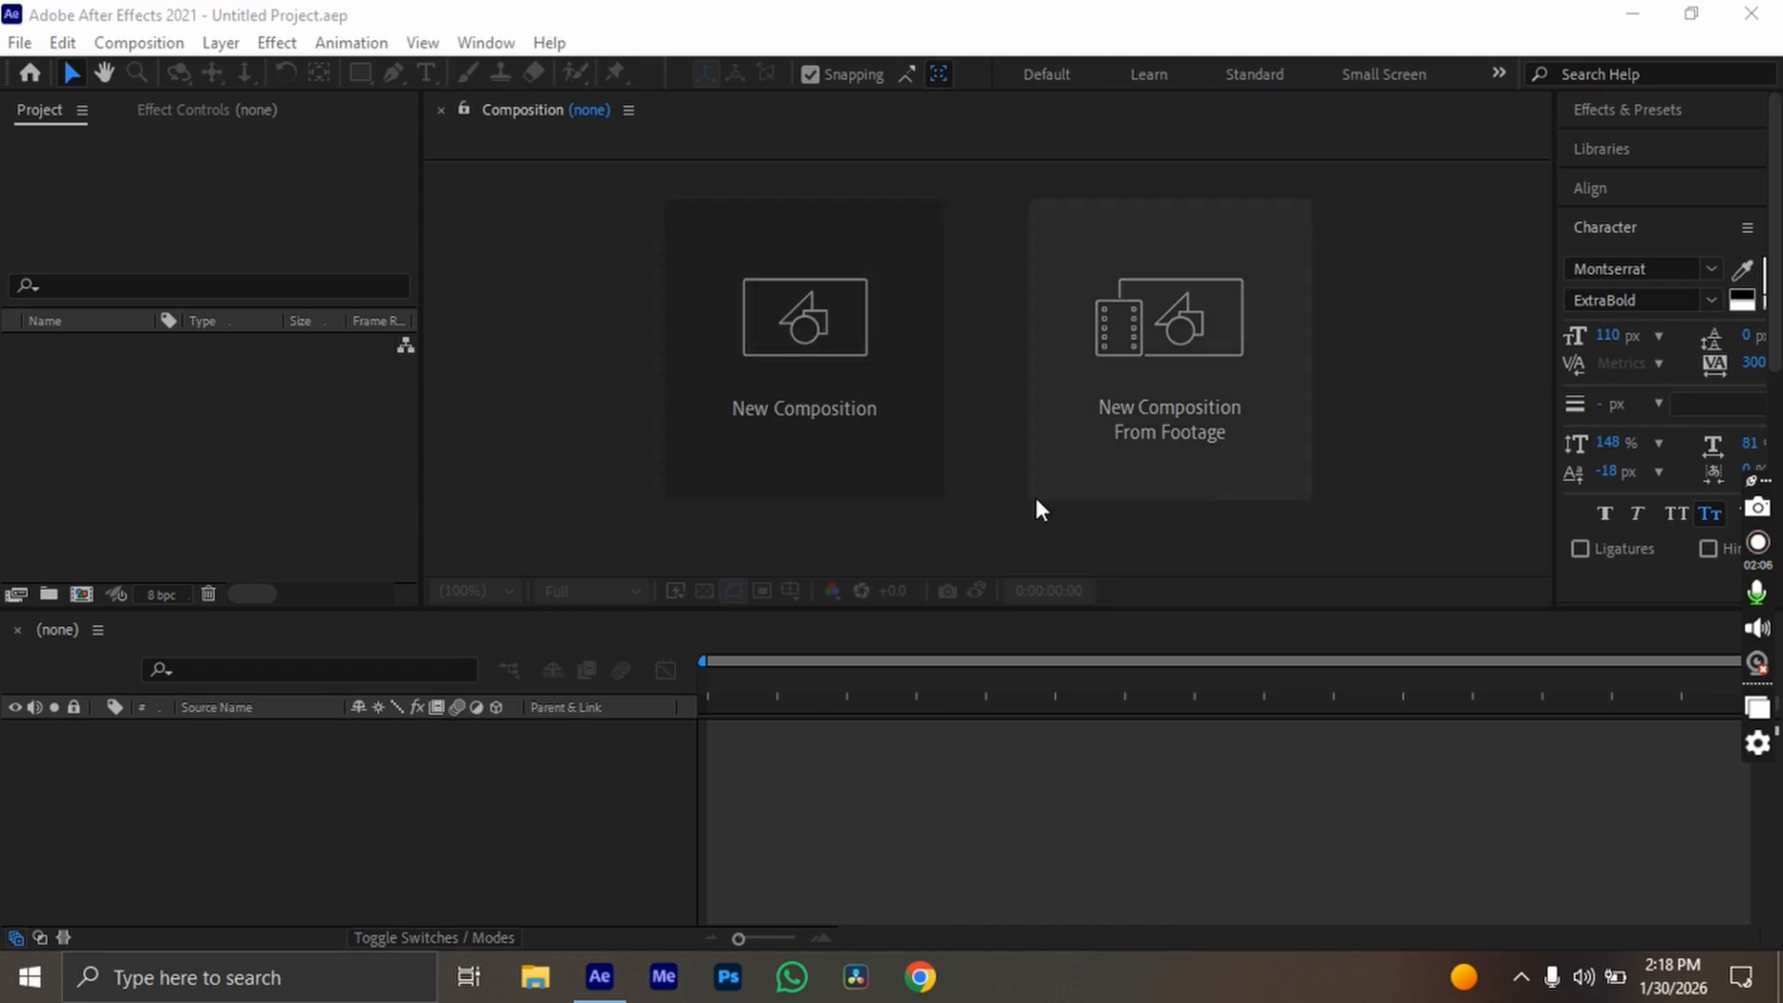
Create a new 1920 x 1080 composition named Keyfame with a duration of 0:00:10:00.
click(841, 410)
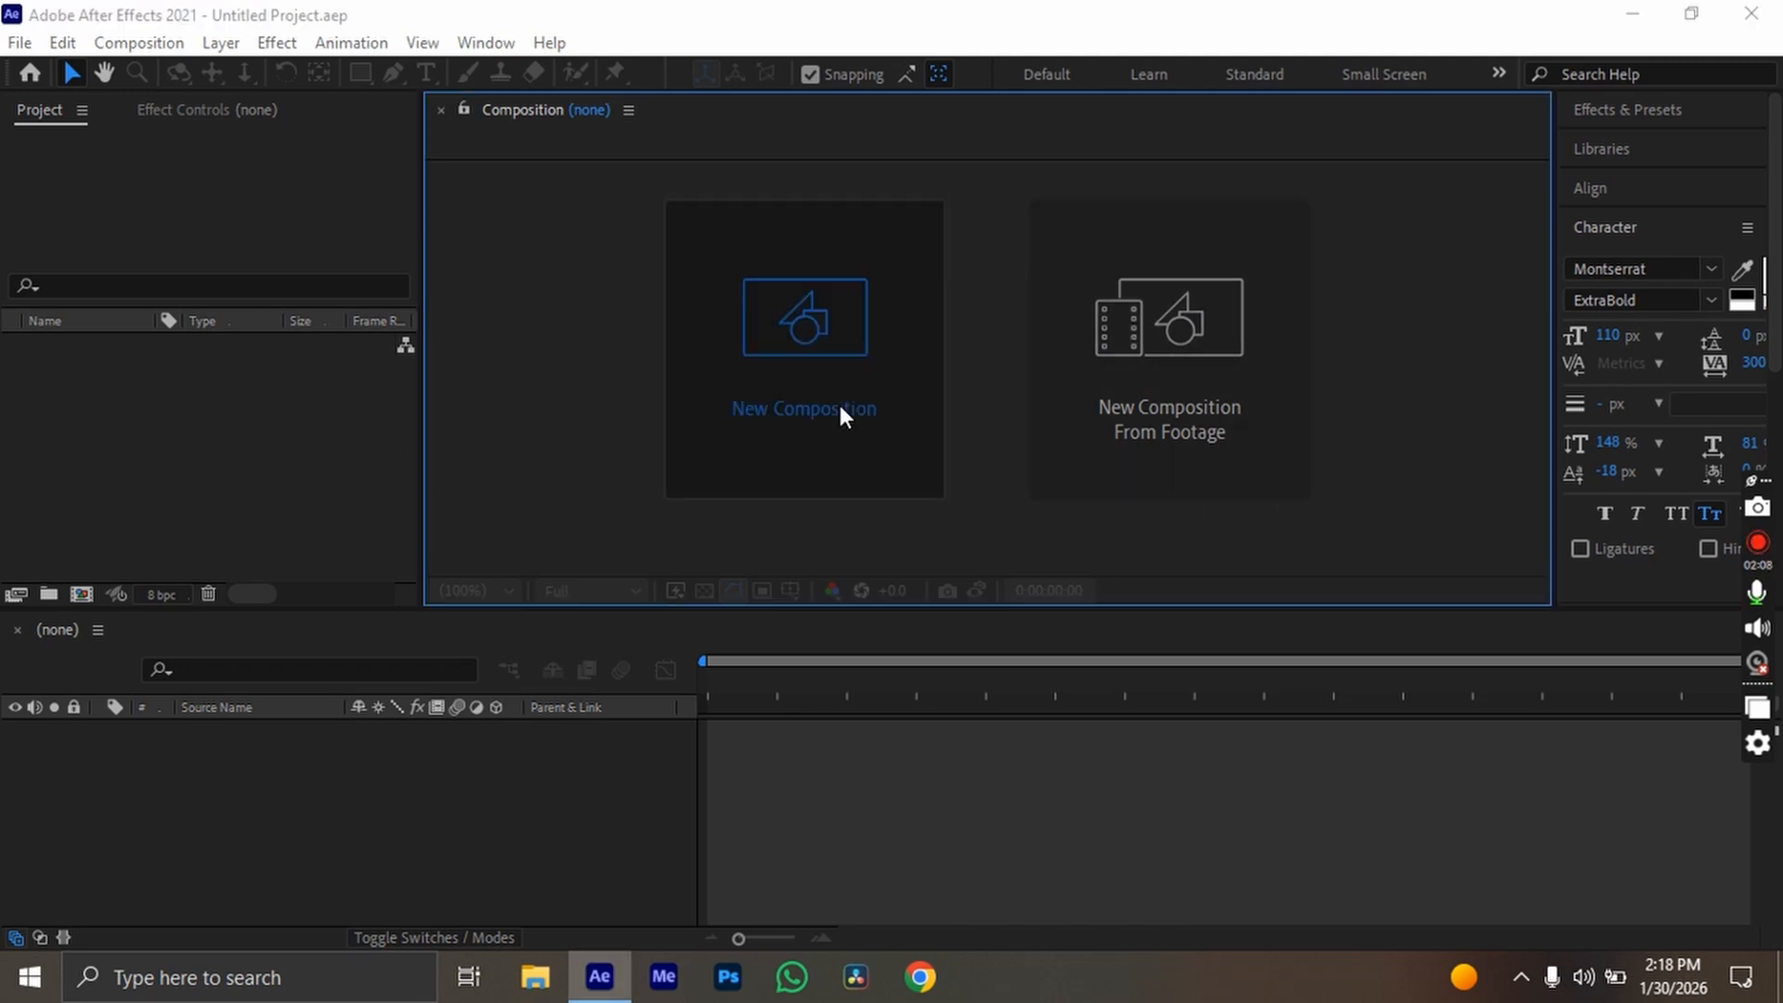
text(Keyfame)
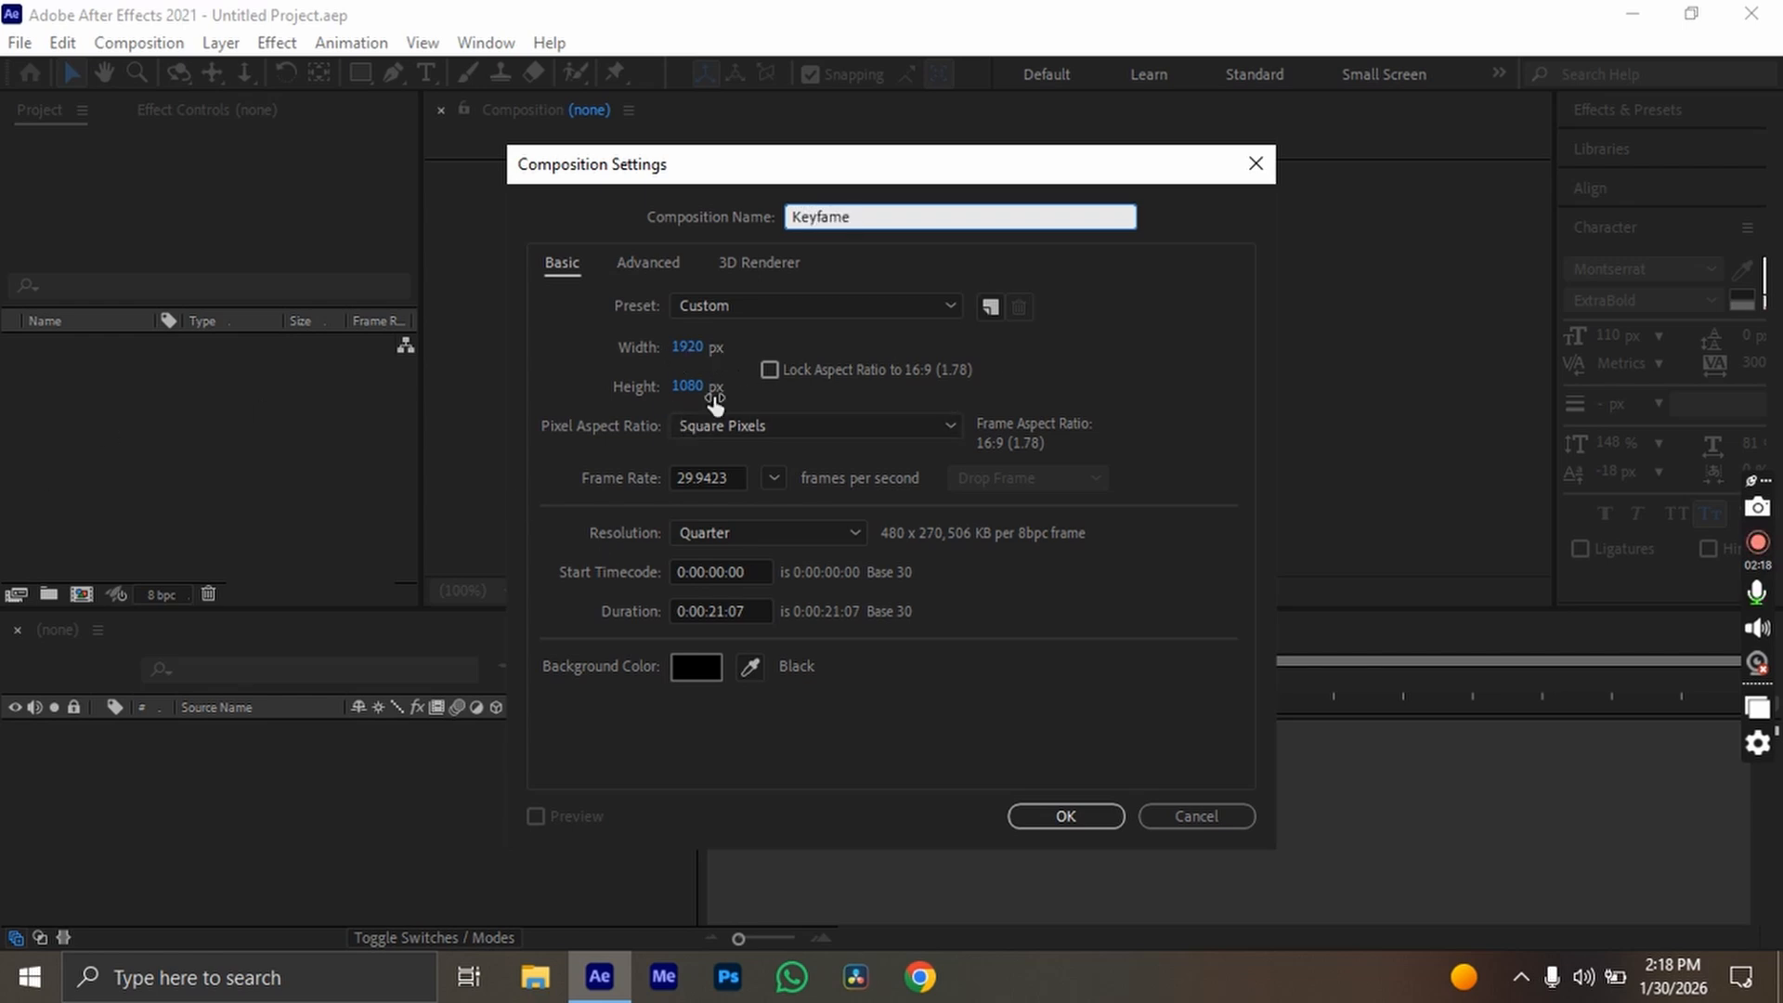
click(723, 612)
key(BackSpace)
key(BackSpace)
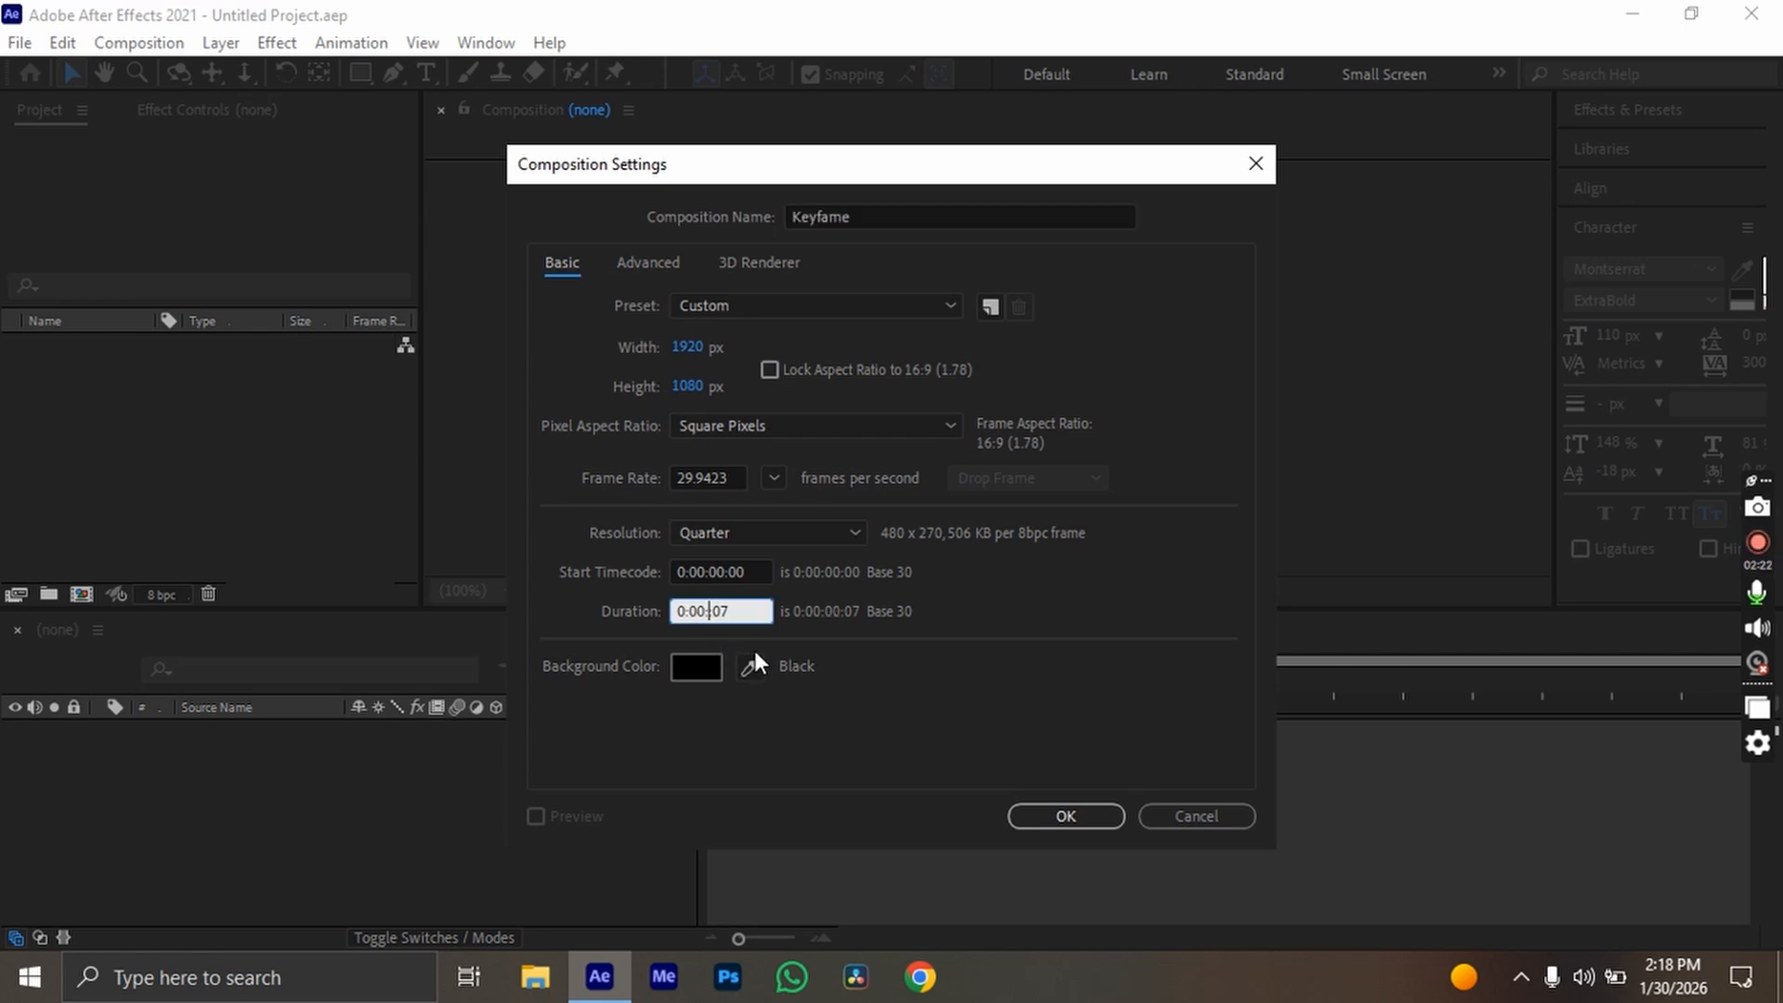
text(10:)
click(766, 611)
key(BackSpace)
text(0:00)
click(1095, 825)
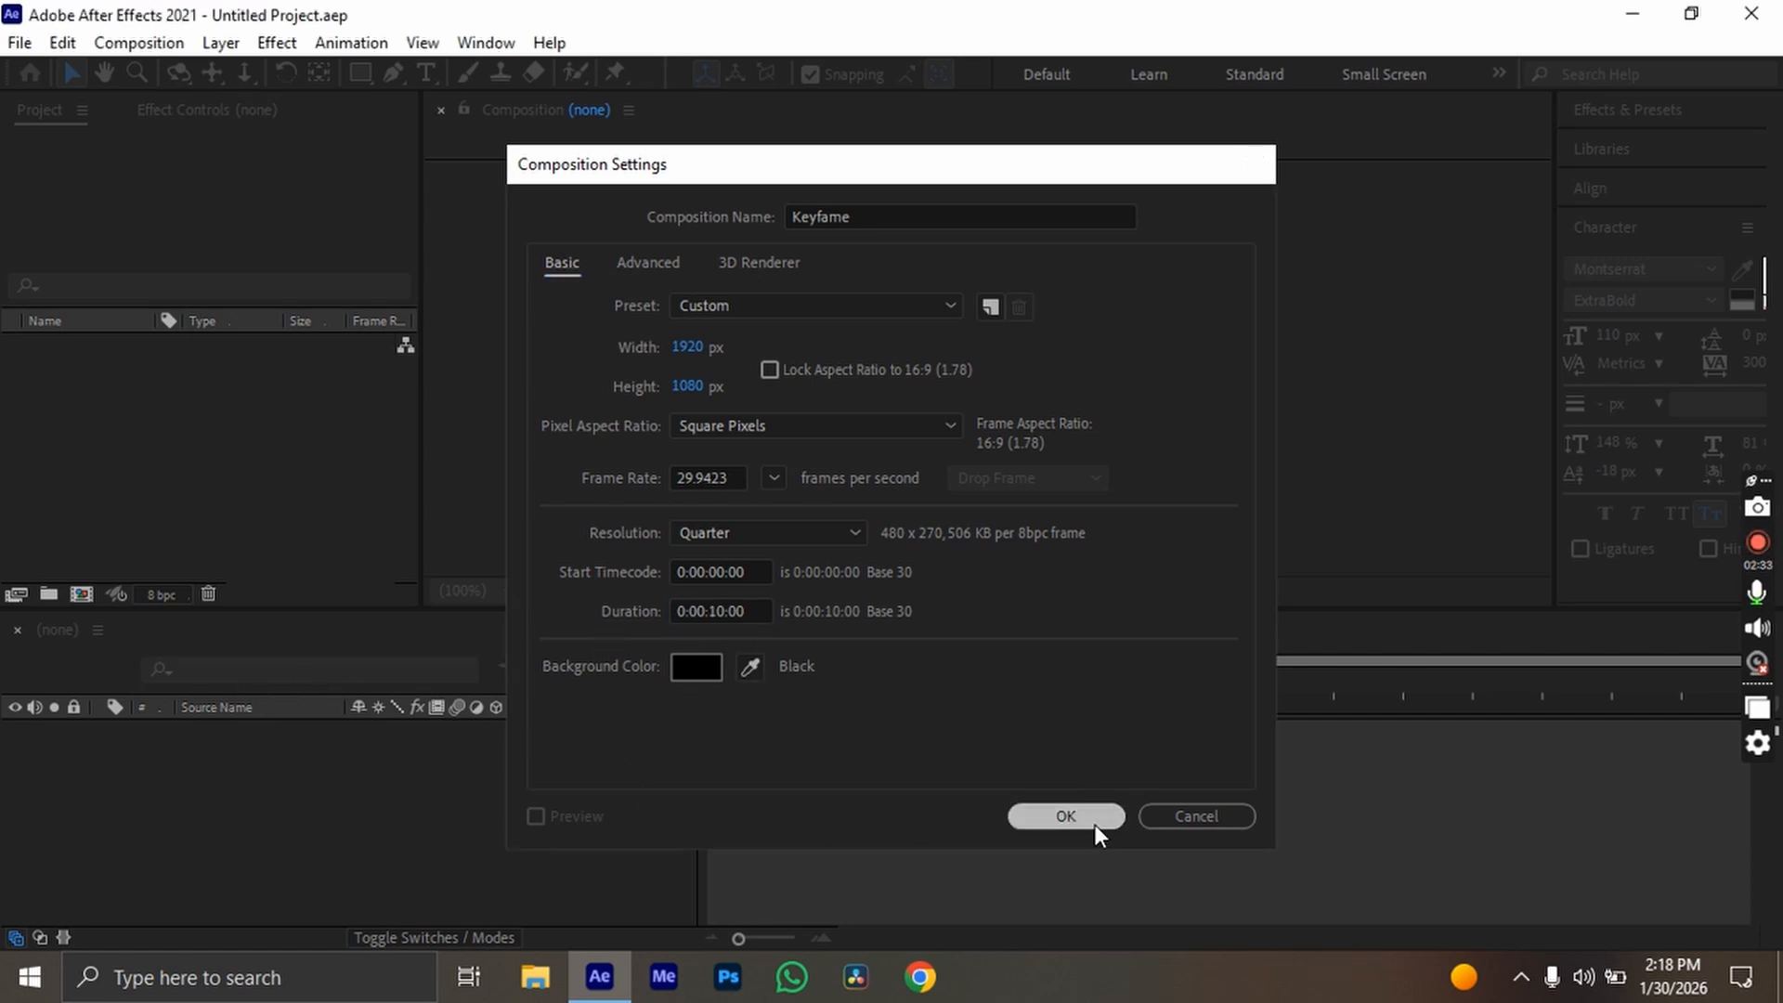
key(space)
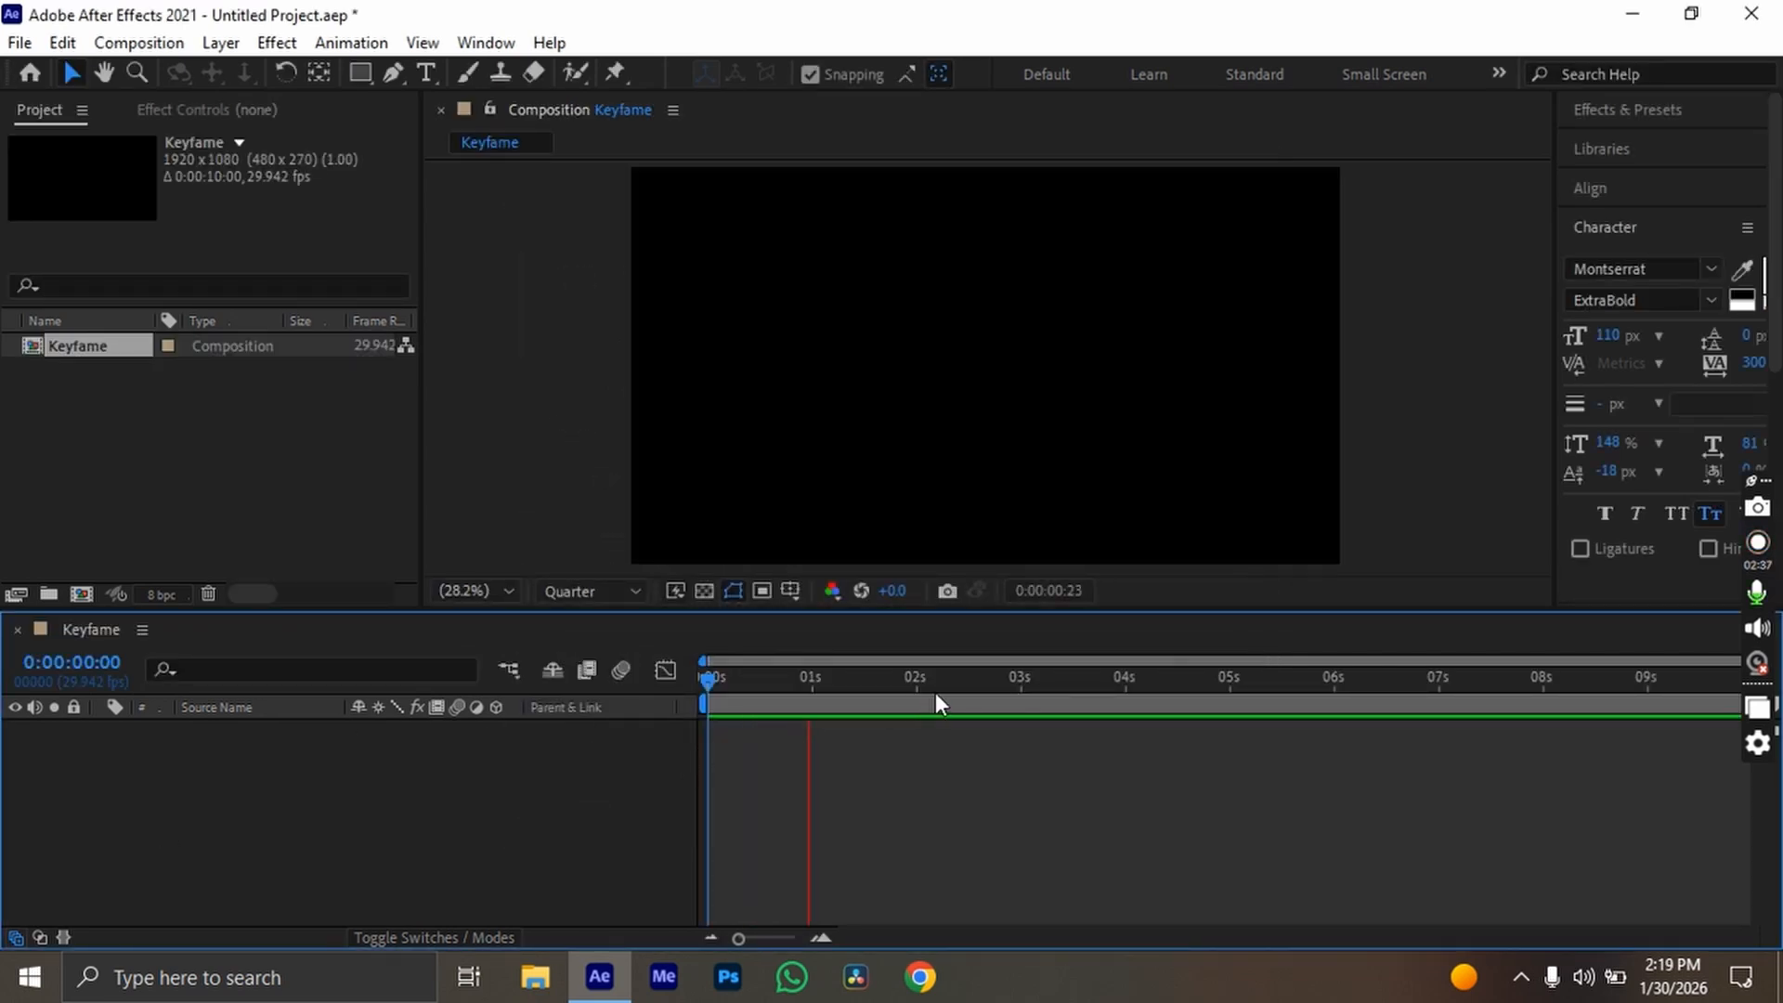
key(space)
drag(1067, 671, 438, 771)
click(288, 517)
click(583, 376)
click(471, 912)
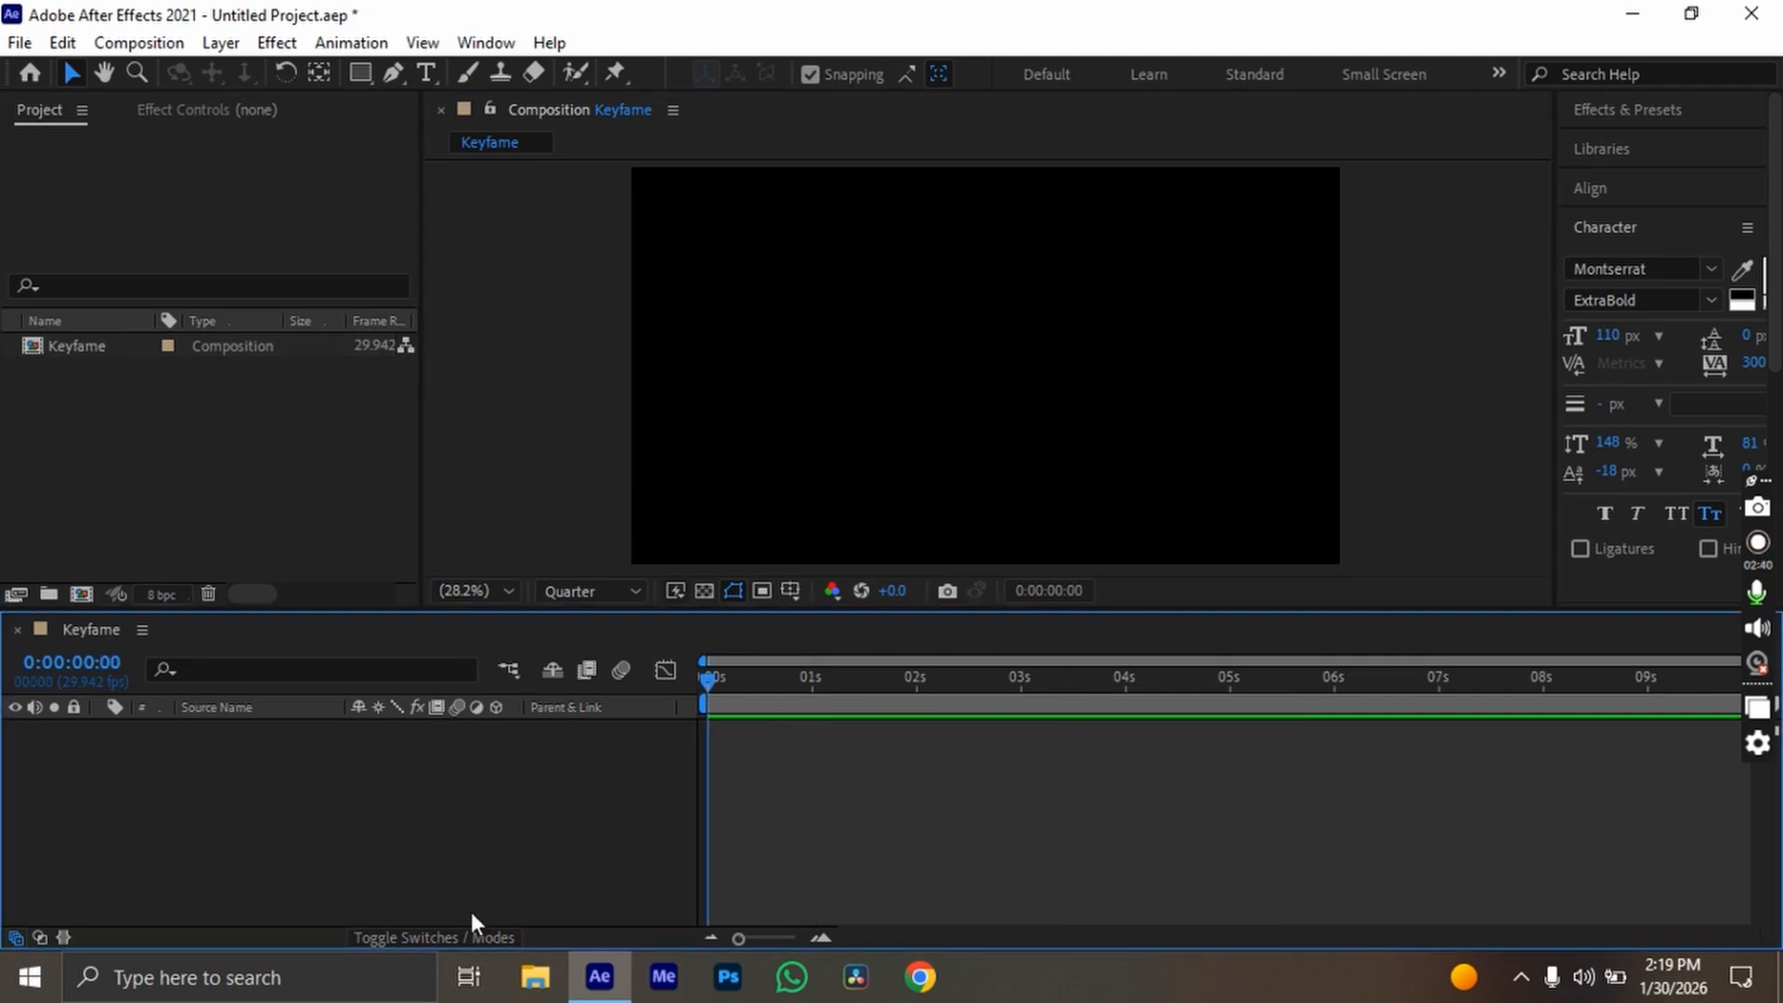
Import the HAA HAA image from the ai folder on Local Disk (D:) into the project.
click(293, 521)
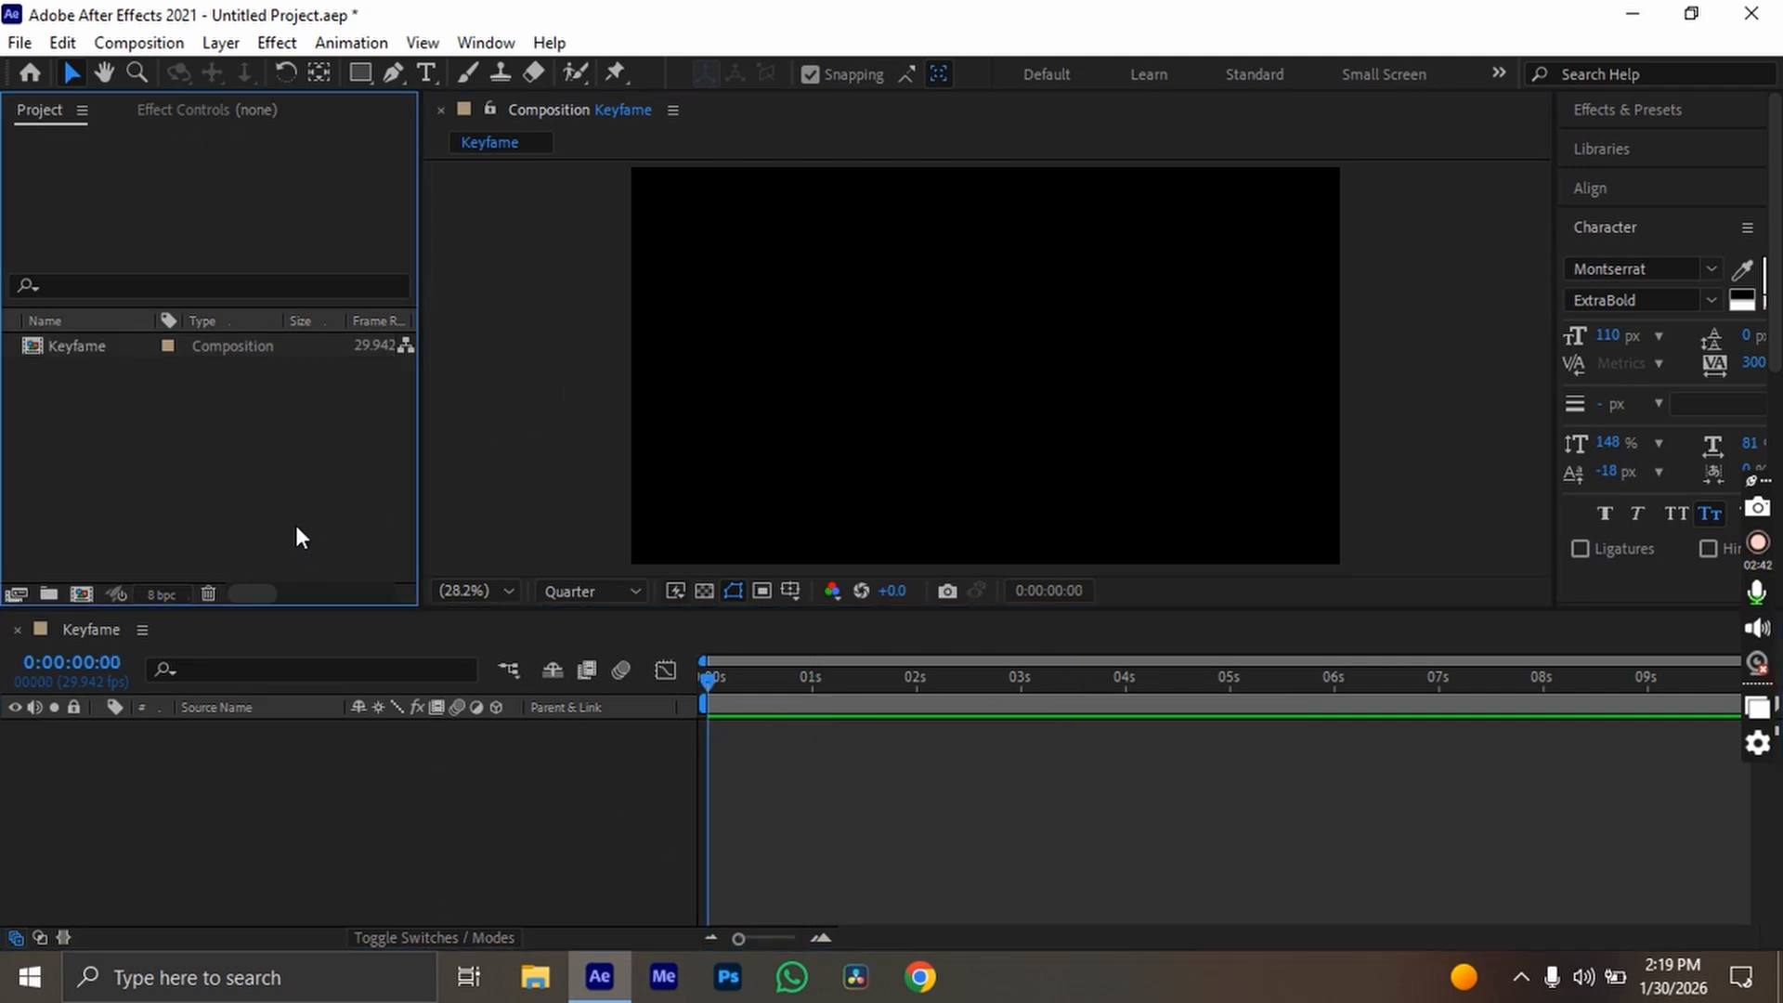
key(ctrl+i)
key(ctrl+i)
click(195, 506)
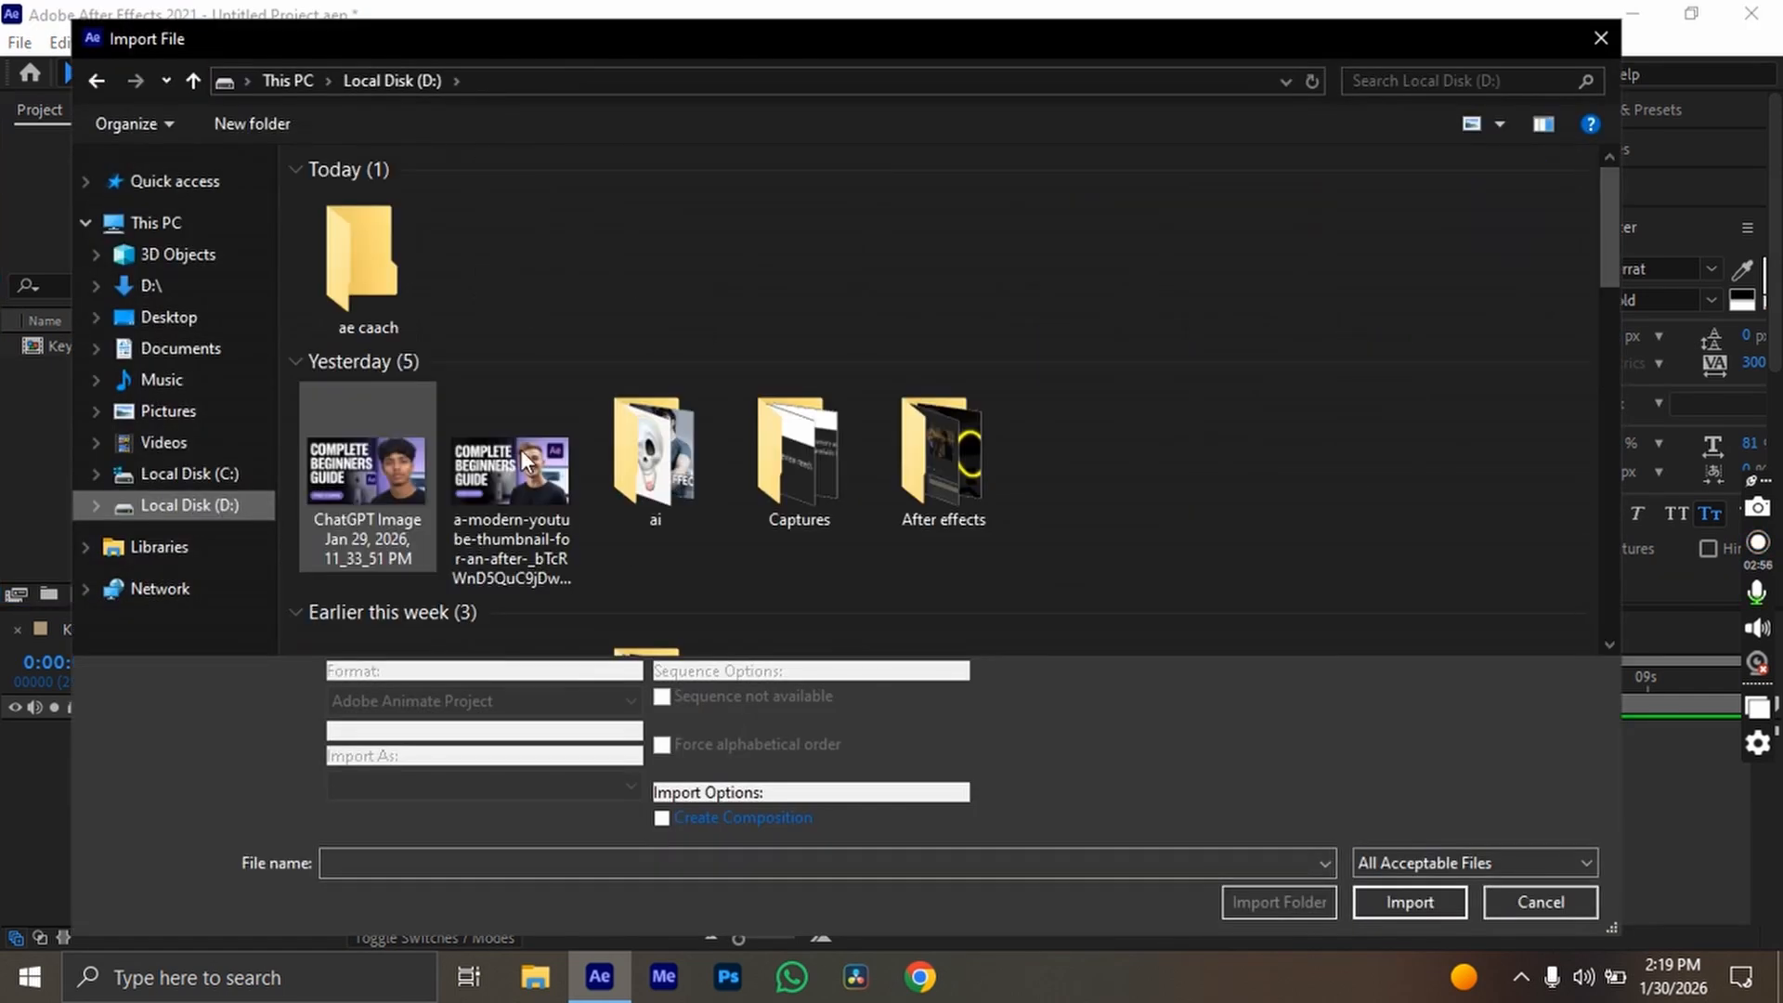
double_click(799, 455)
click(646, 376)
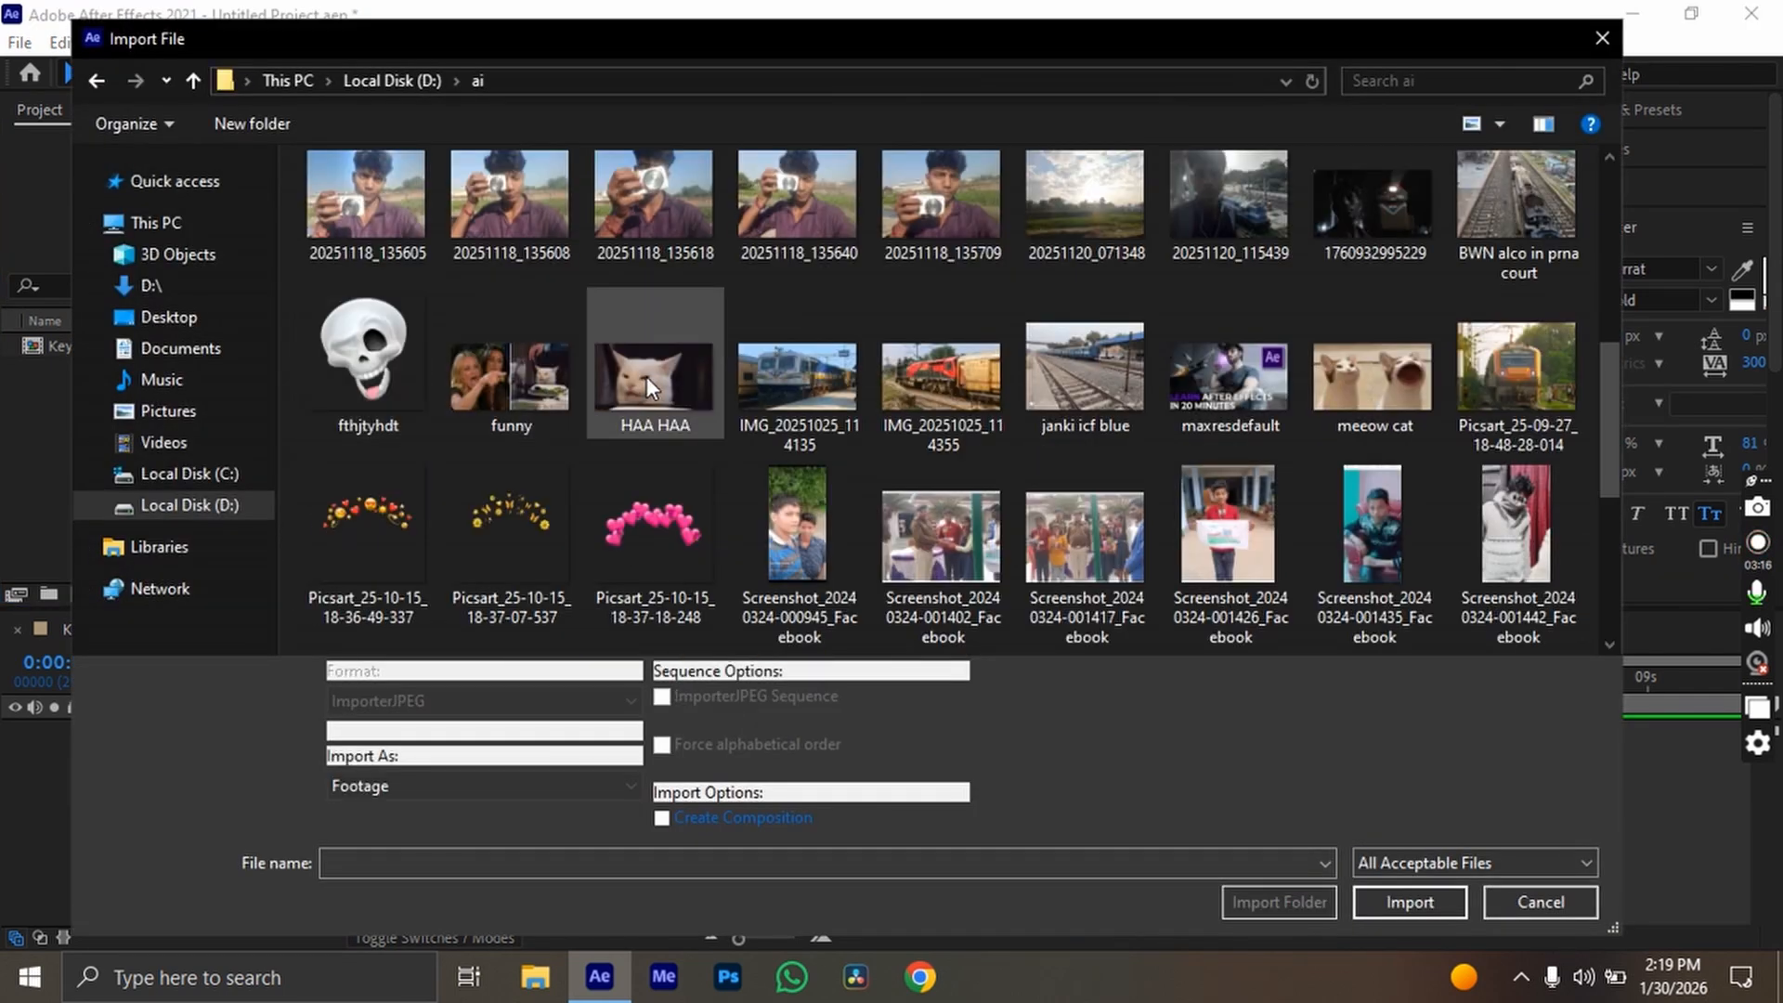
double_click(646, 376)
Import the images Picsart_25-10-15_18-37-07-537 and fthjtyhdt from the ai folder into the project.
key(ctrl+i)
scroll(782, 446, down, 3)
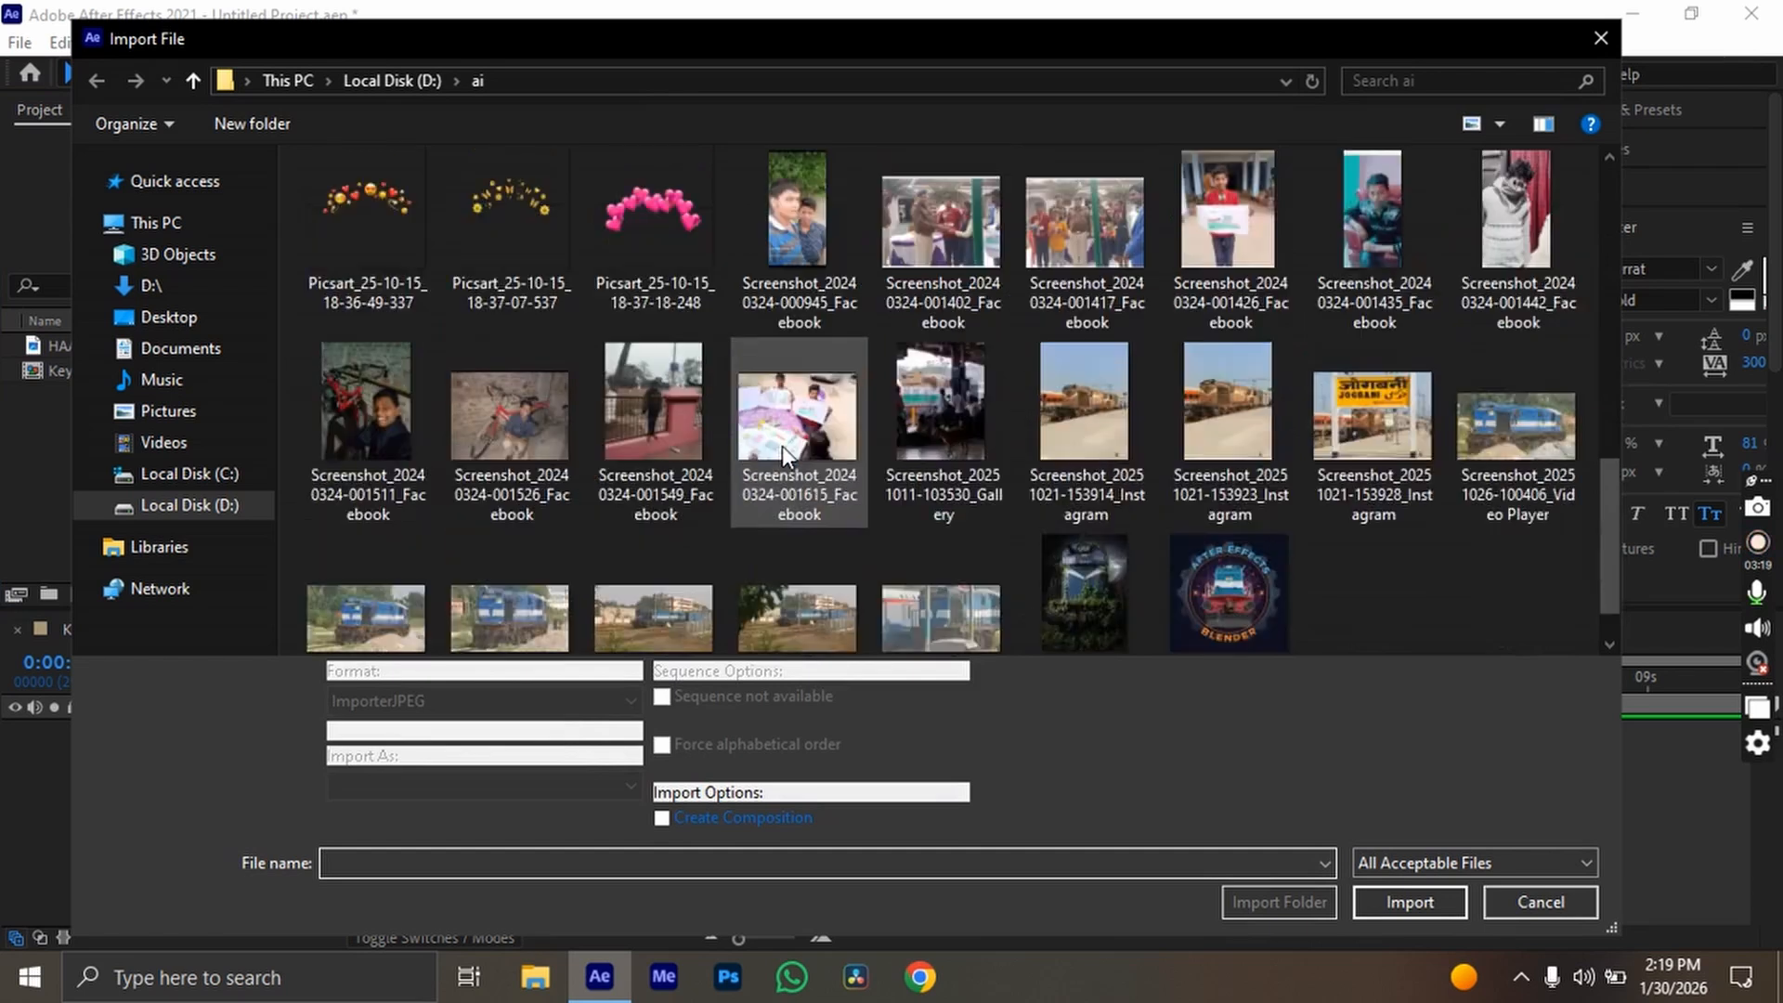
double_click(511, 215)
double_click(293, 472)
scroll(442, 401, down, 3)
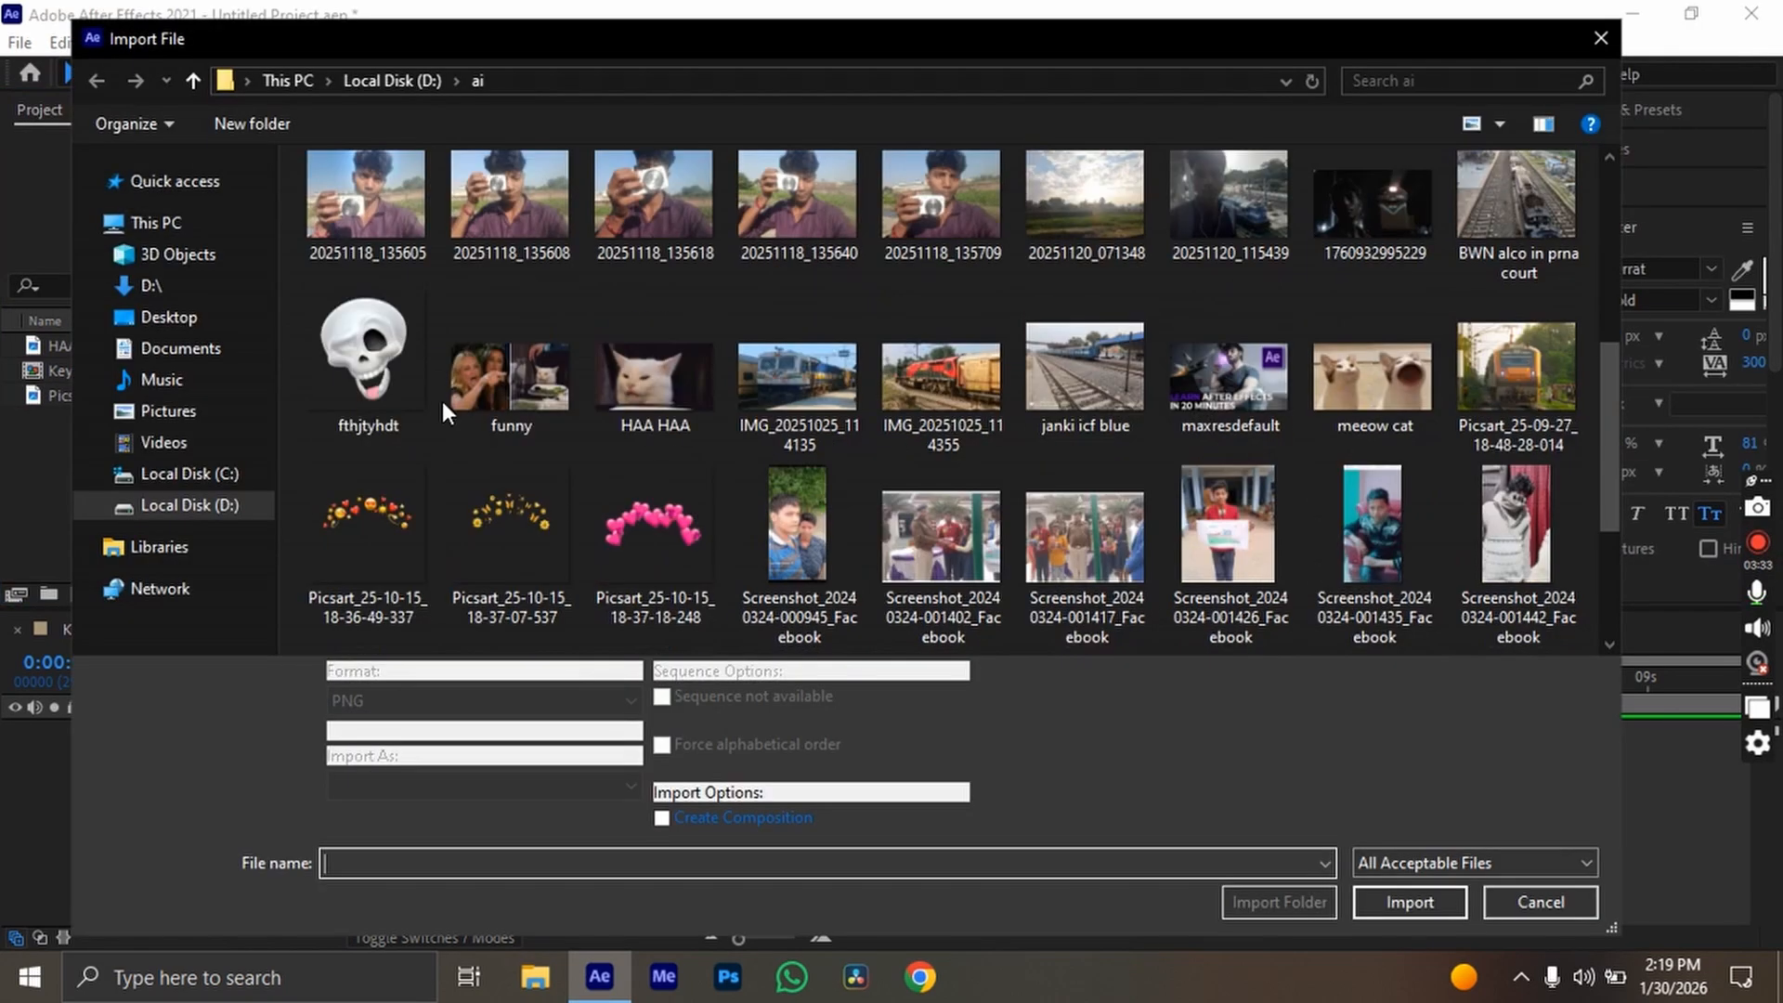
double_click(386, 376)
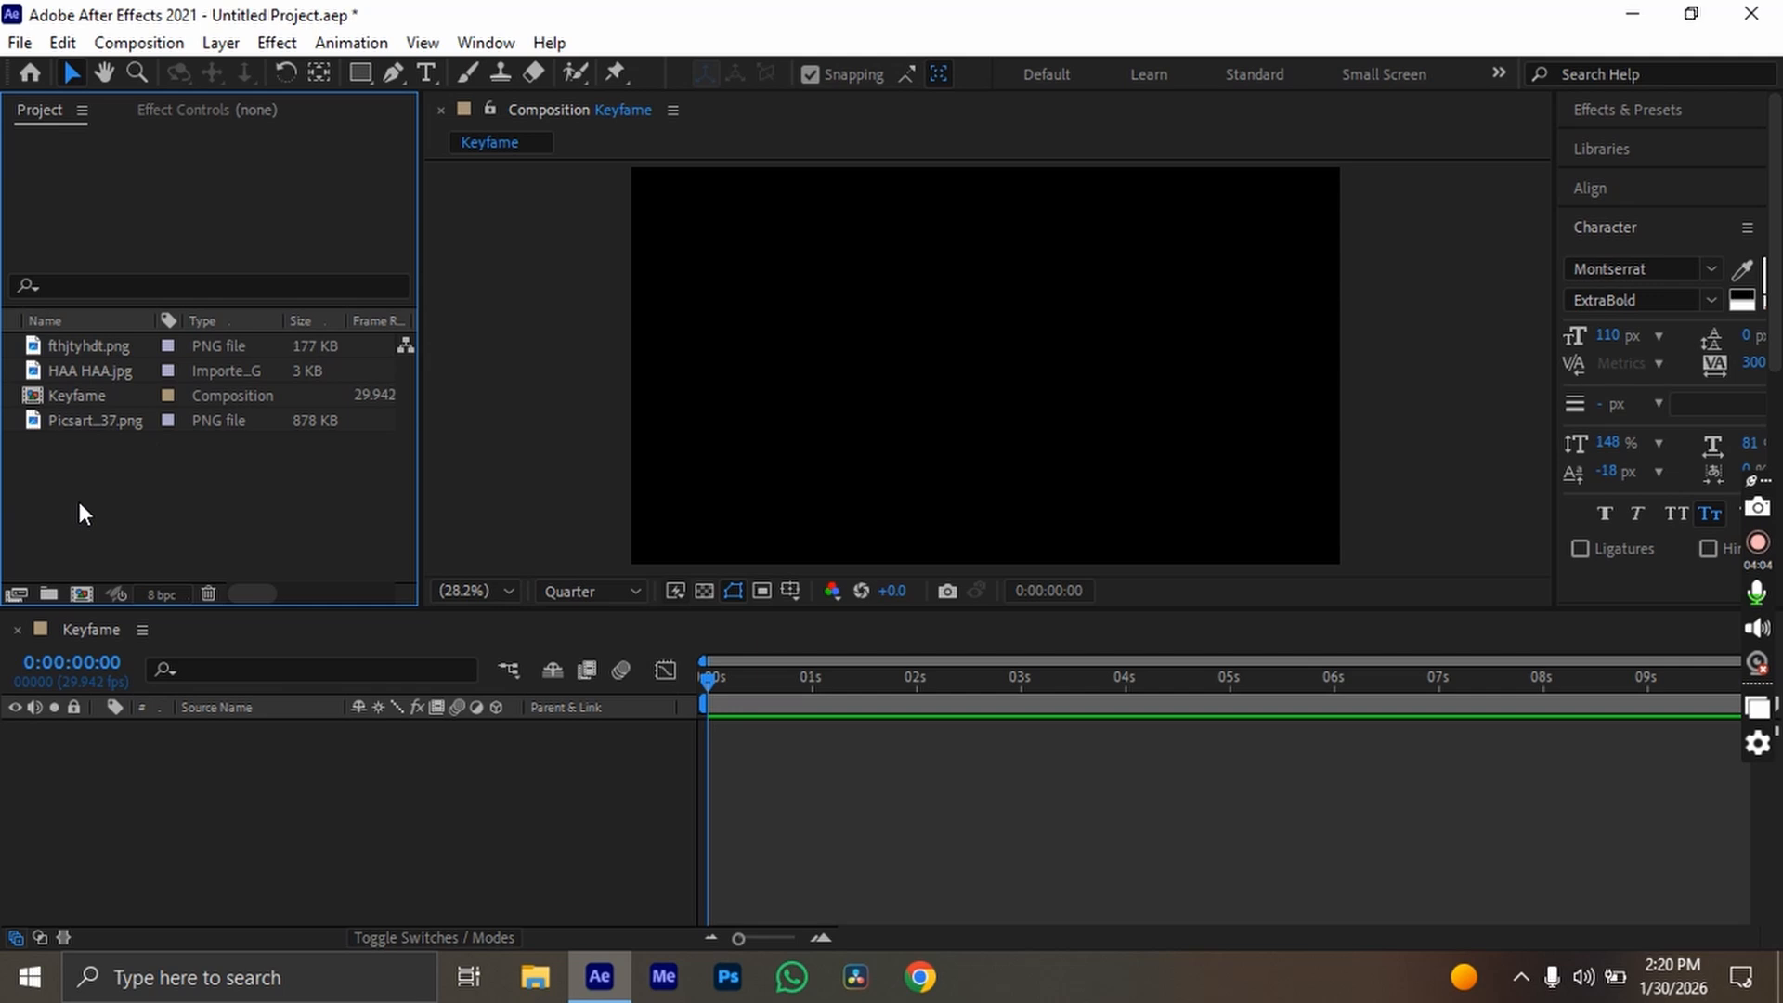
Create a project folder named Photos, move the three imported images into it and expand it.
click(49, 593)
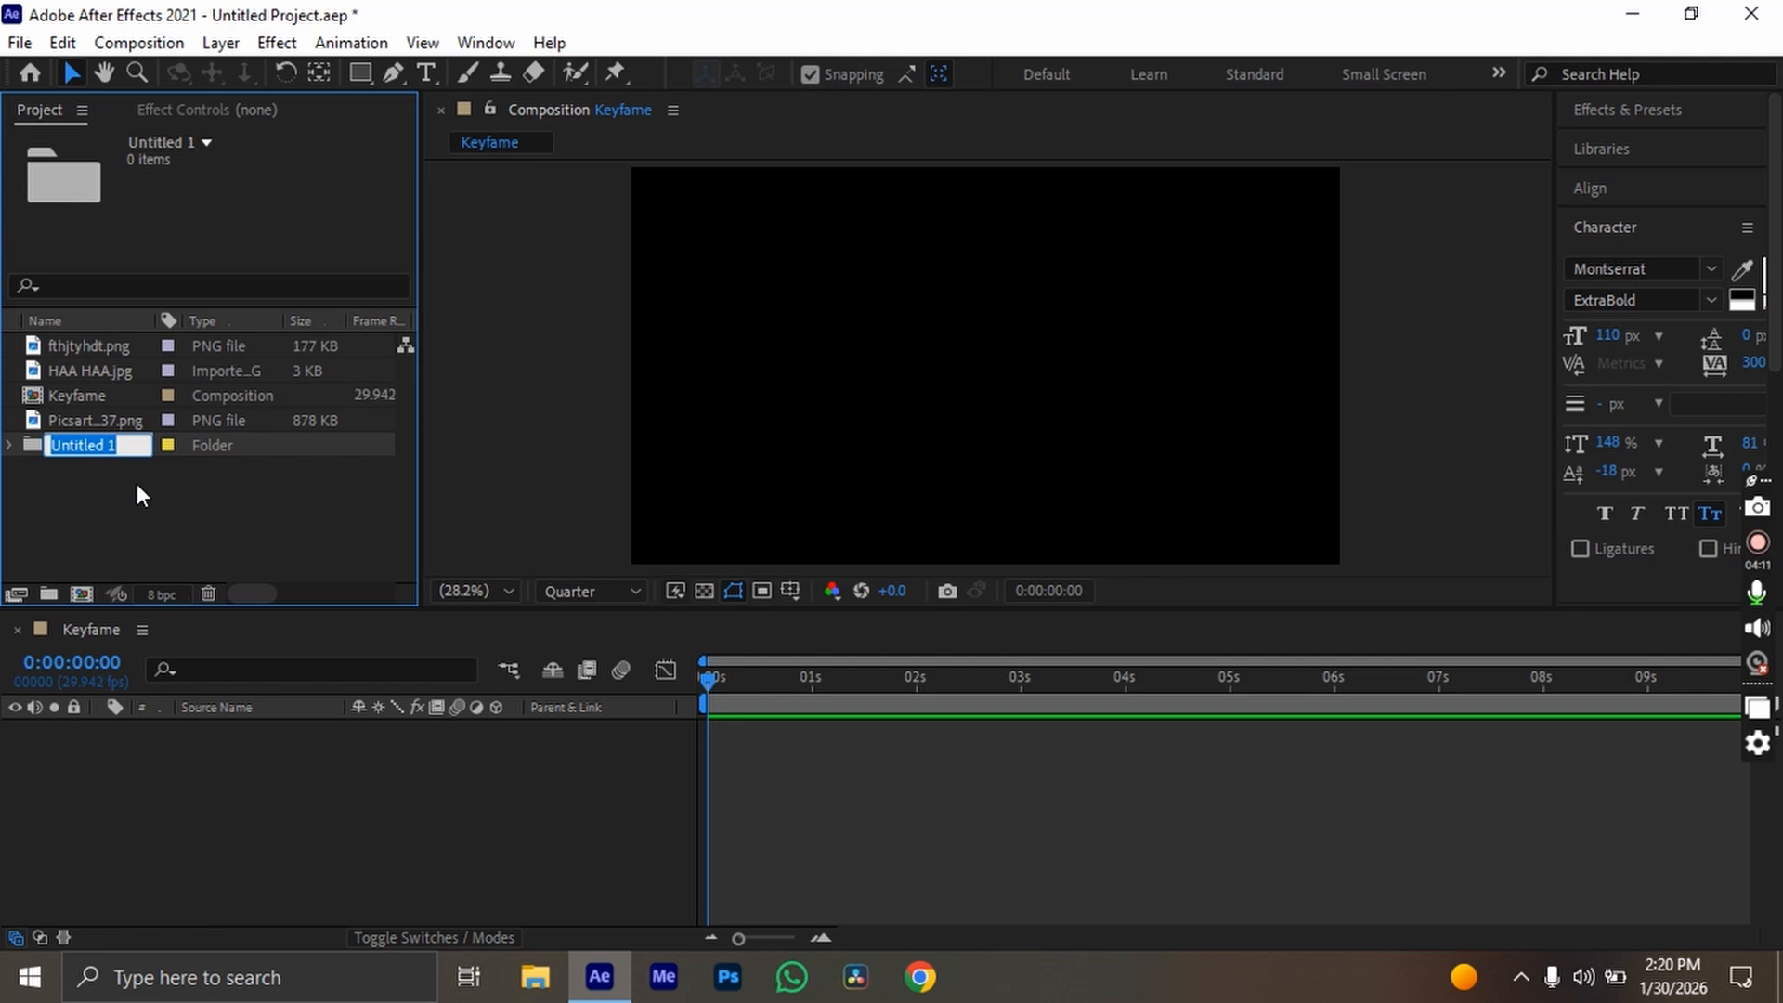
key(BackSpace)
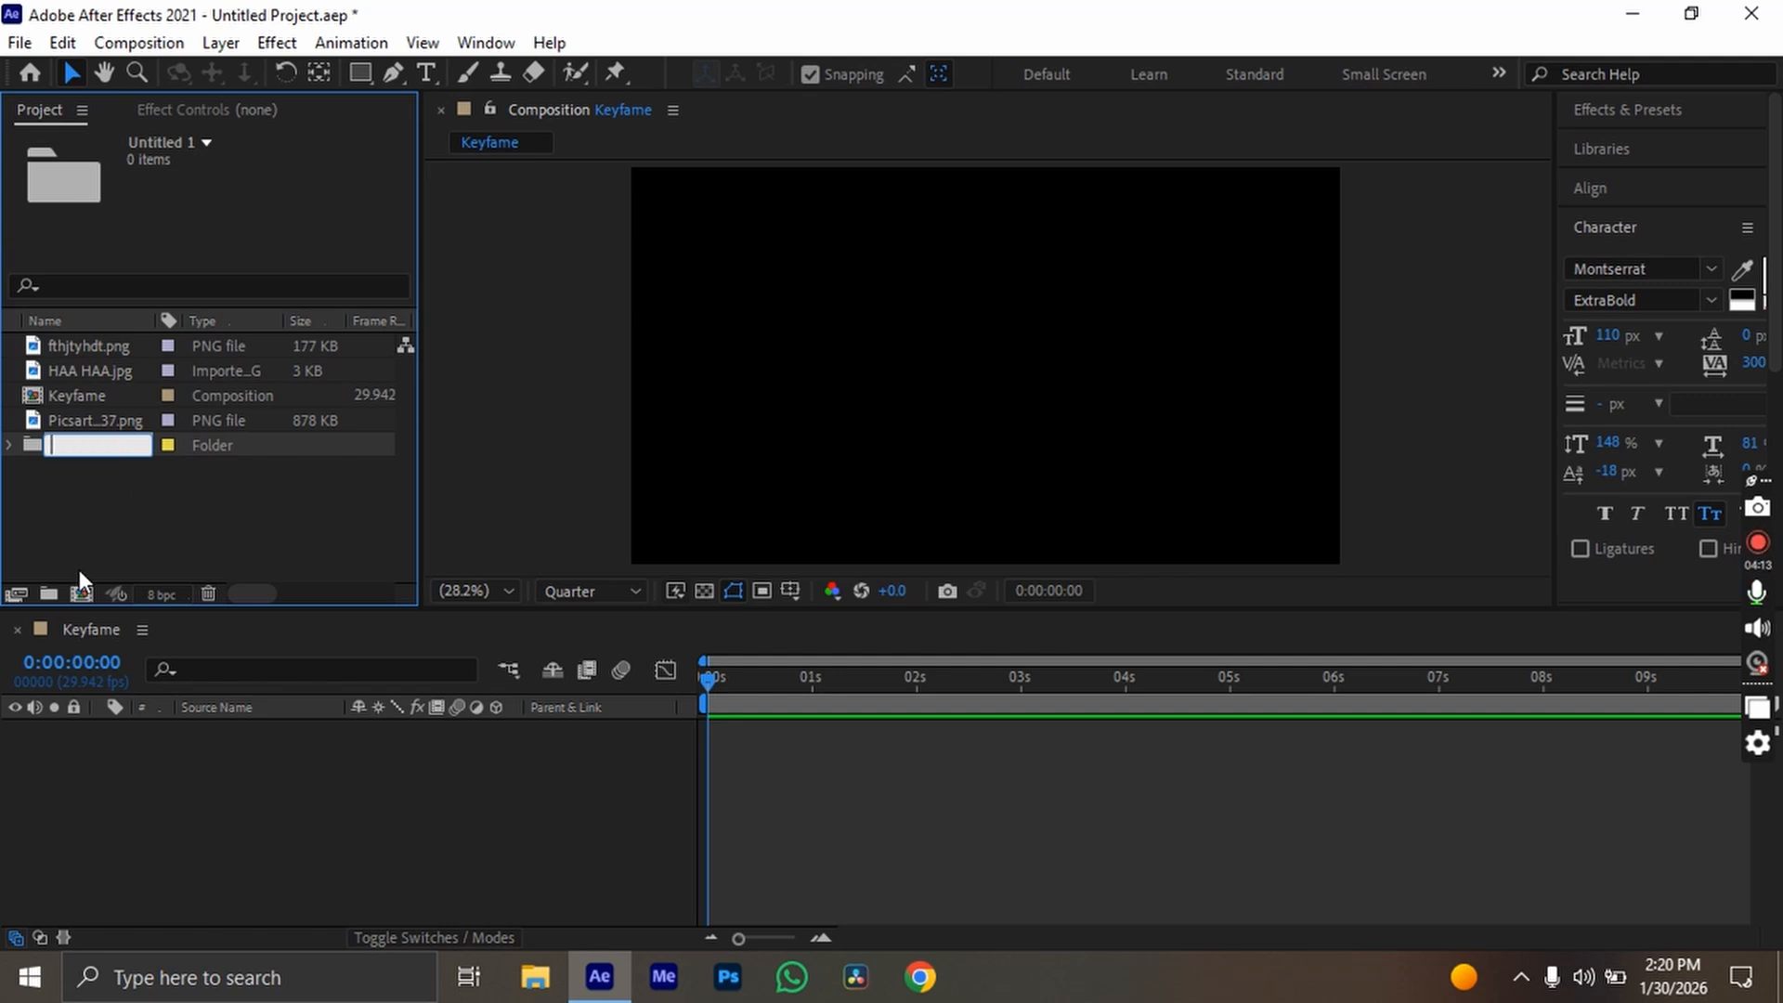
text(Photos)
key(Return)
drag(105, 361, 104, 417)
click(10, 372)
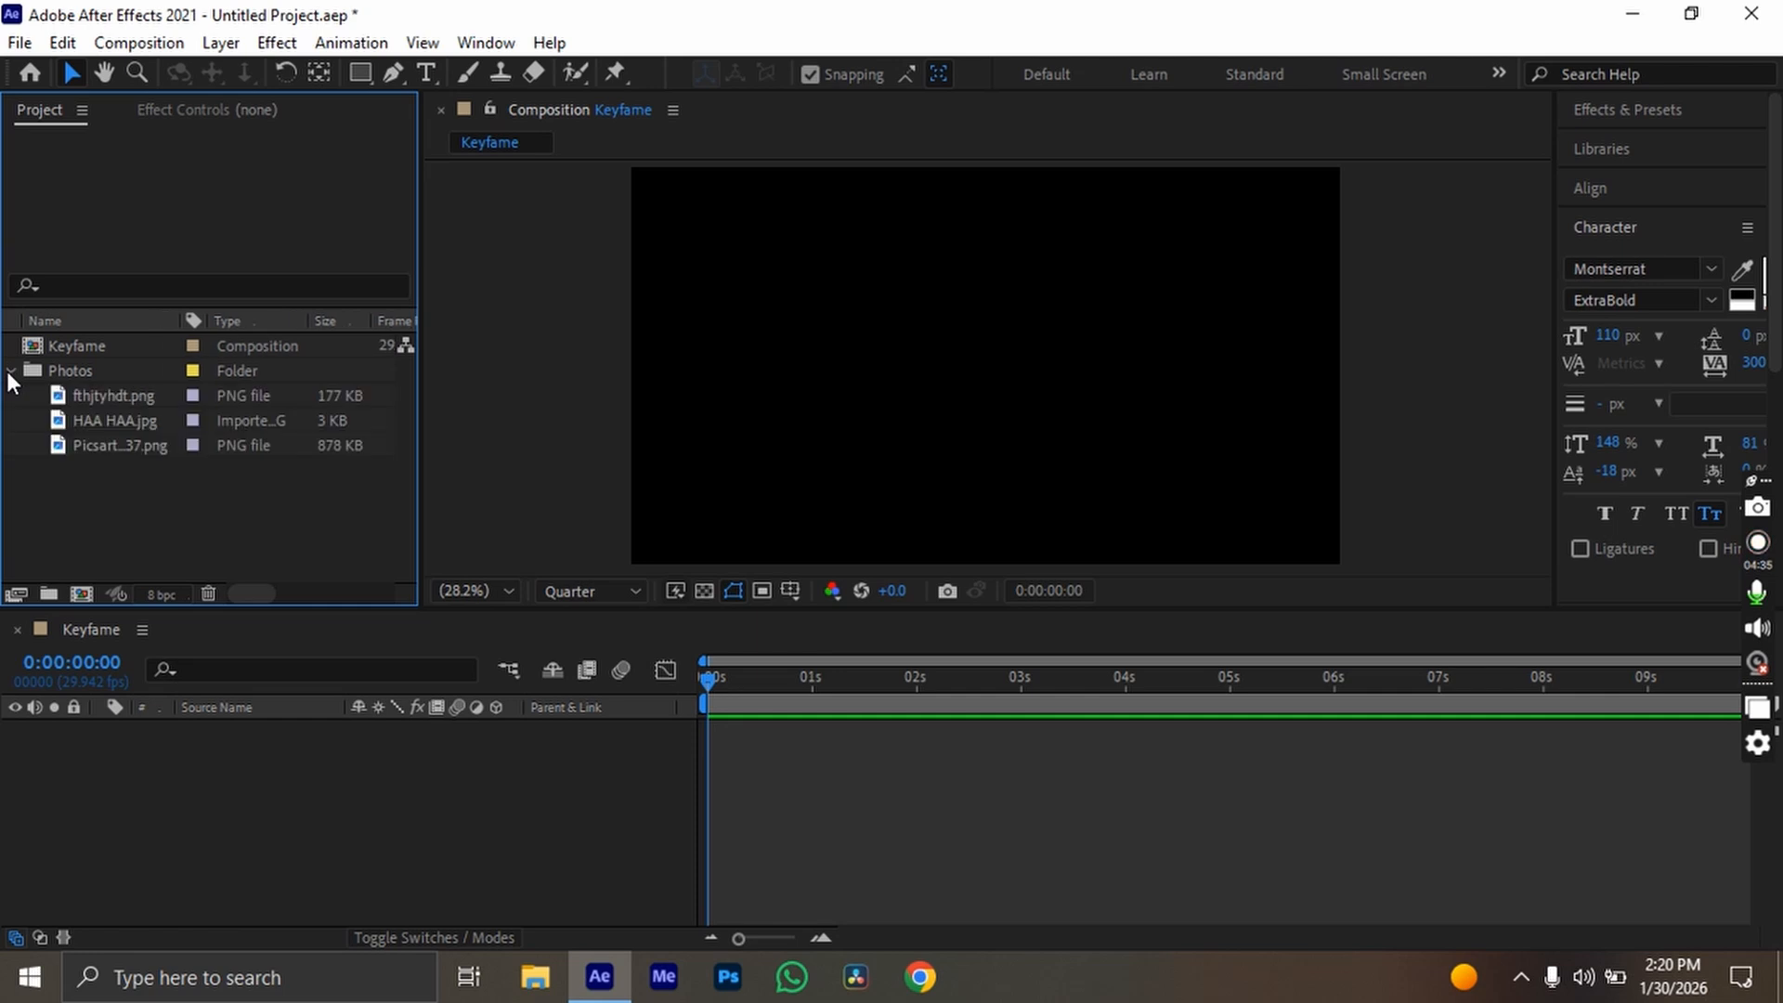
Look through the thumbnails and details of the three images in the Photos folder.
click(121, 420)
click(128, 440)
click(134, 488)
click(131, 421)
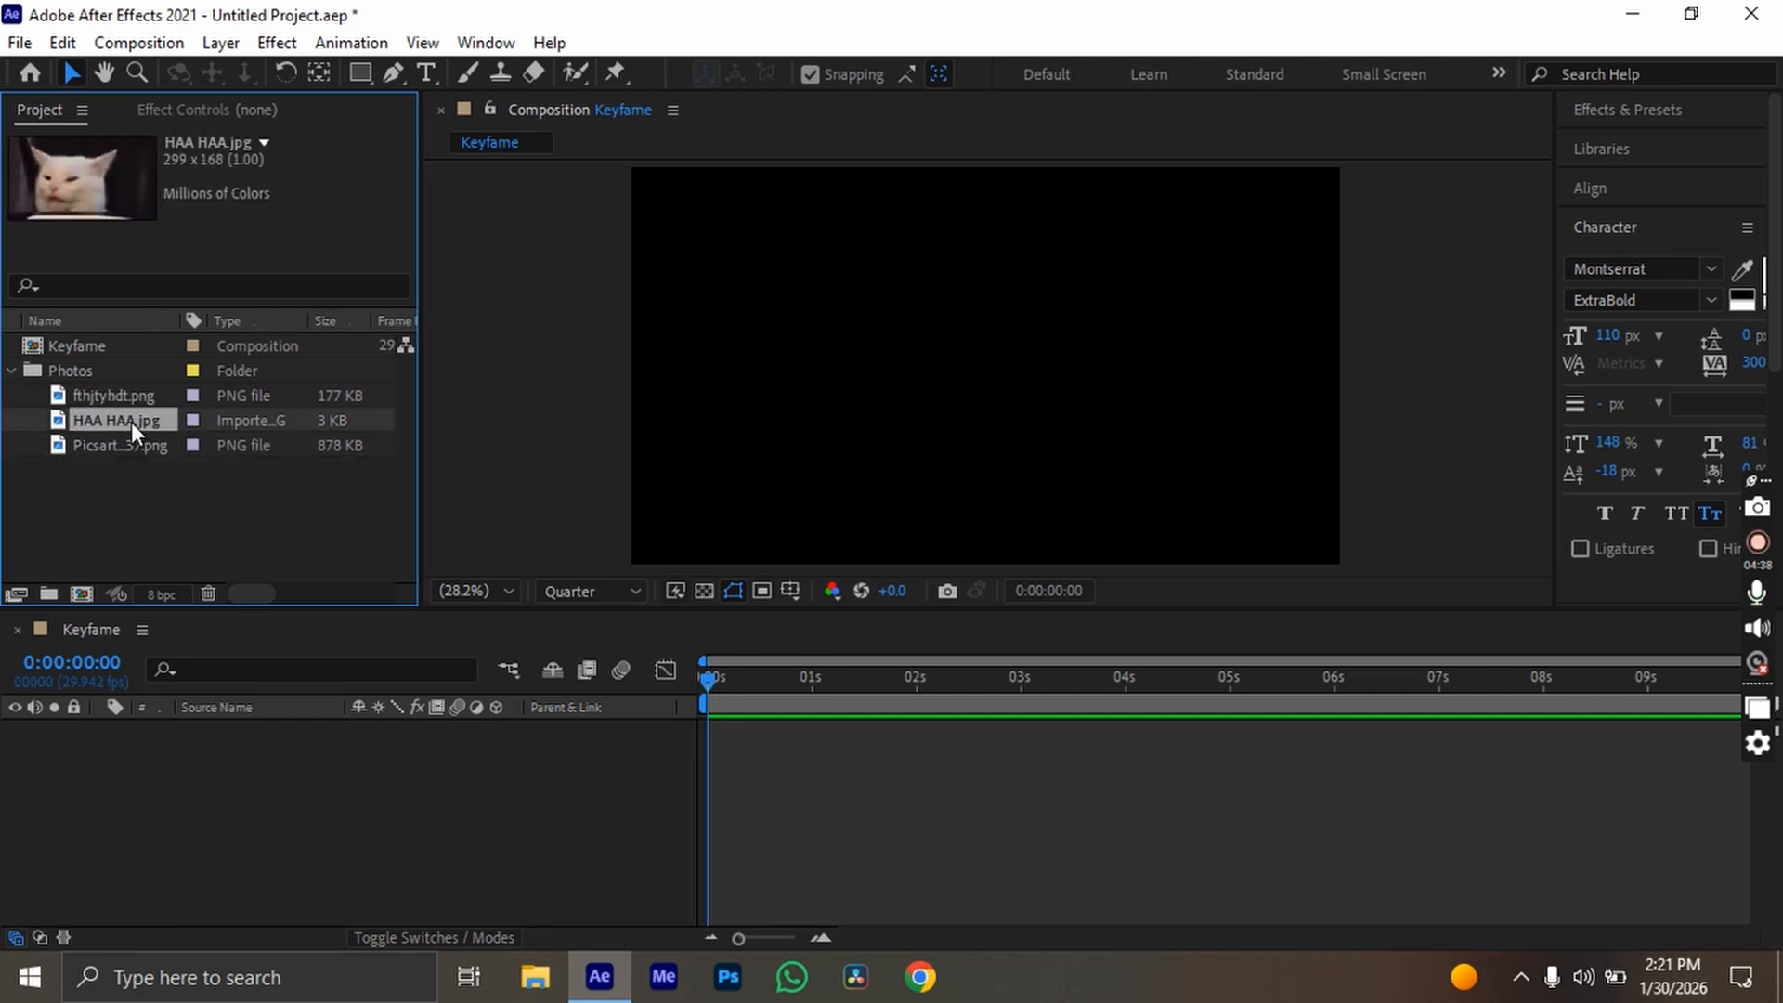
click(133, 442)
click(136, 403)
click(140, 420)
click(177, 492)
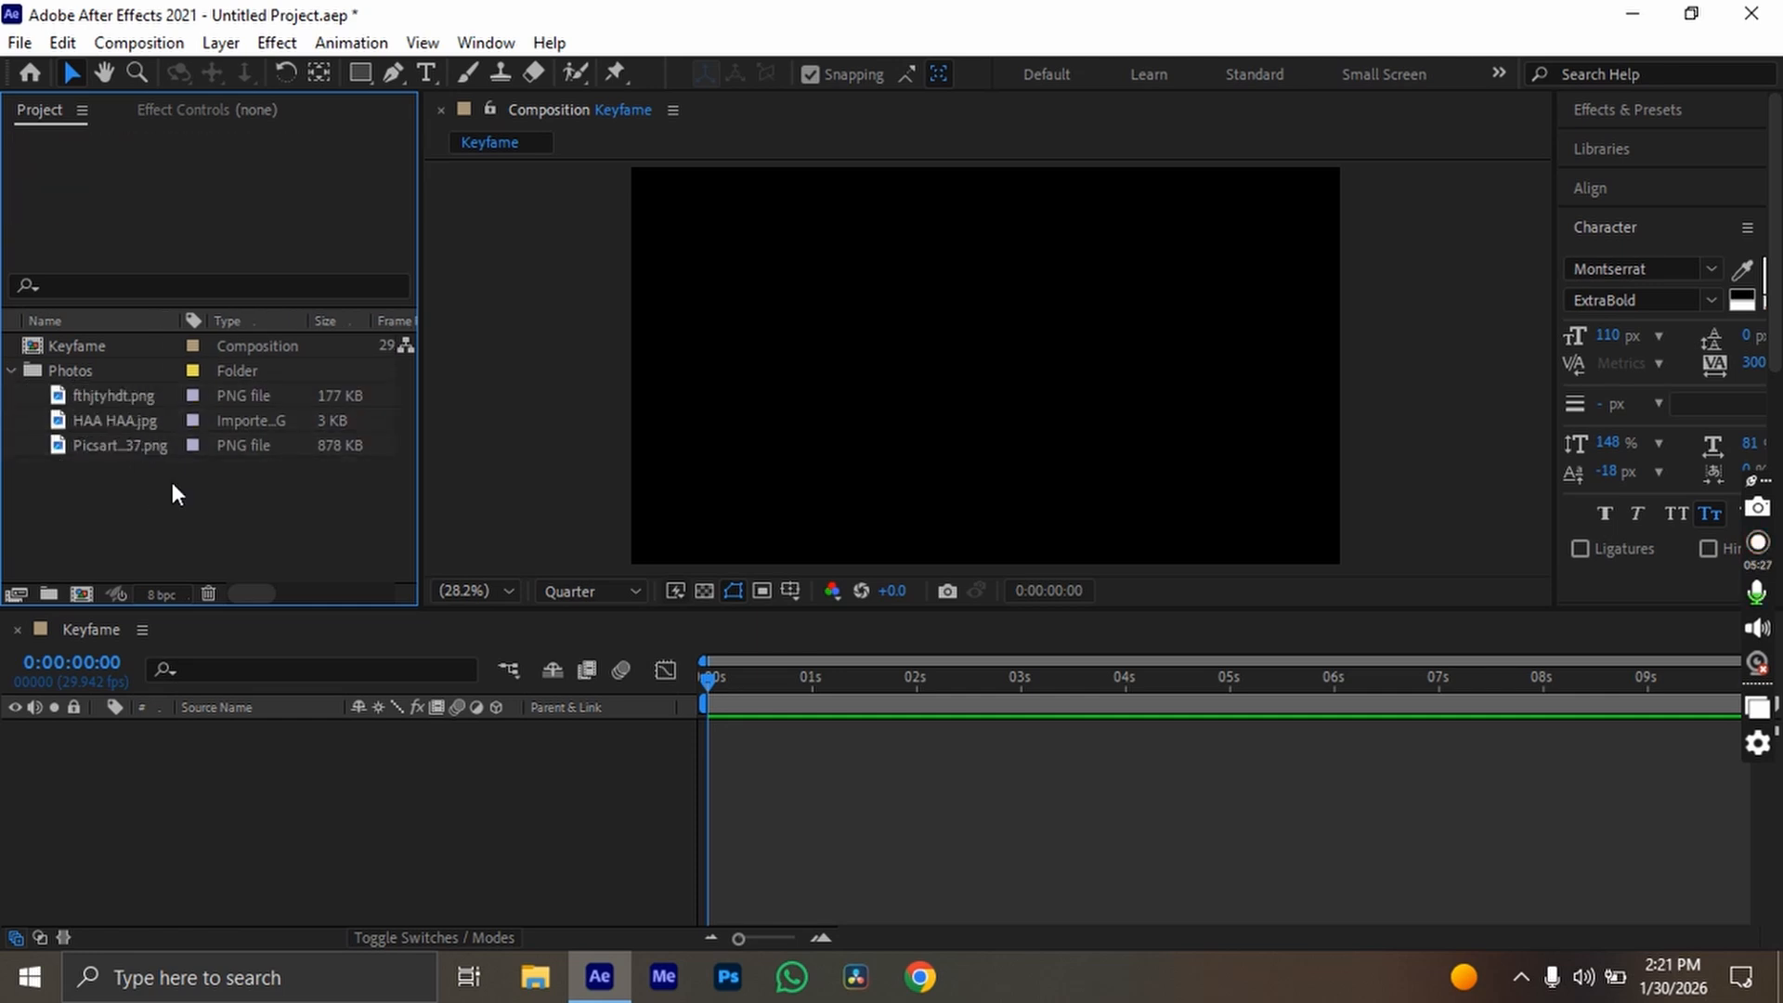
click(141, 397)
click(150, 422)
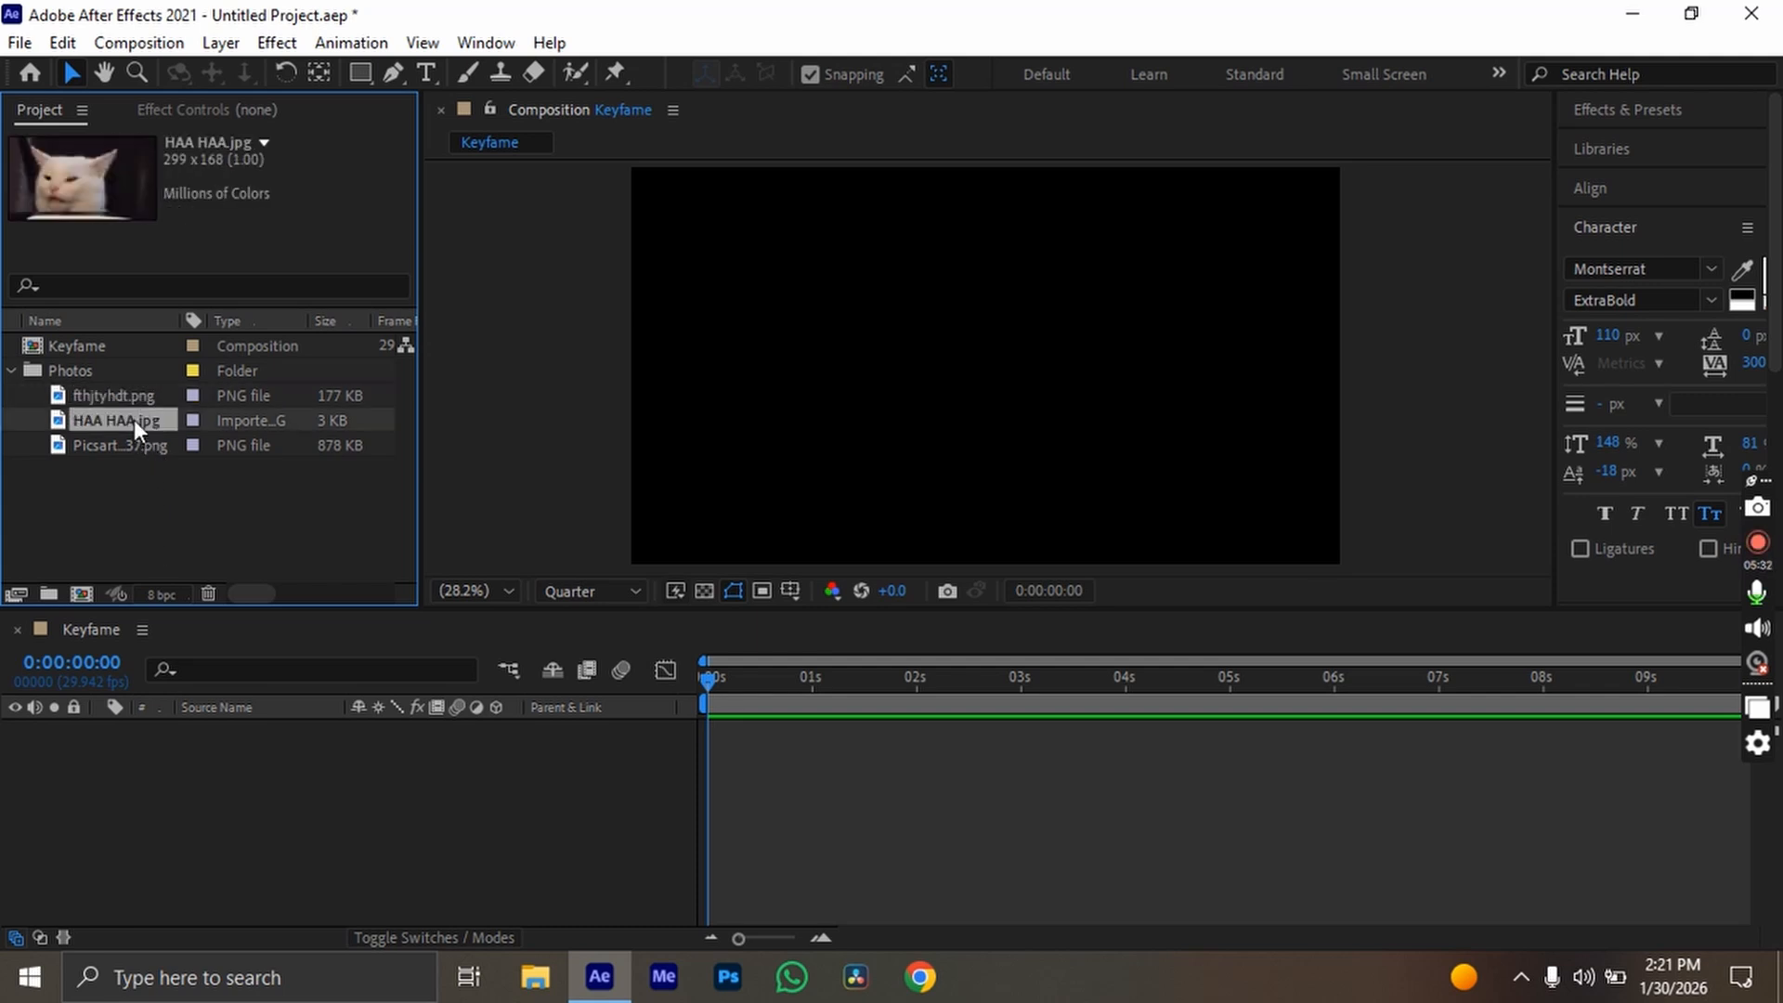
Add fthjtyhdt.png to the Keyfame timeline as a layer and reveal its Transform properties.
click(133, 395)
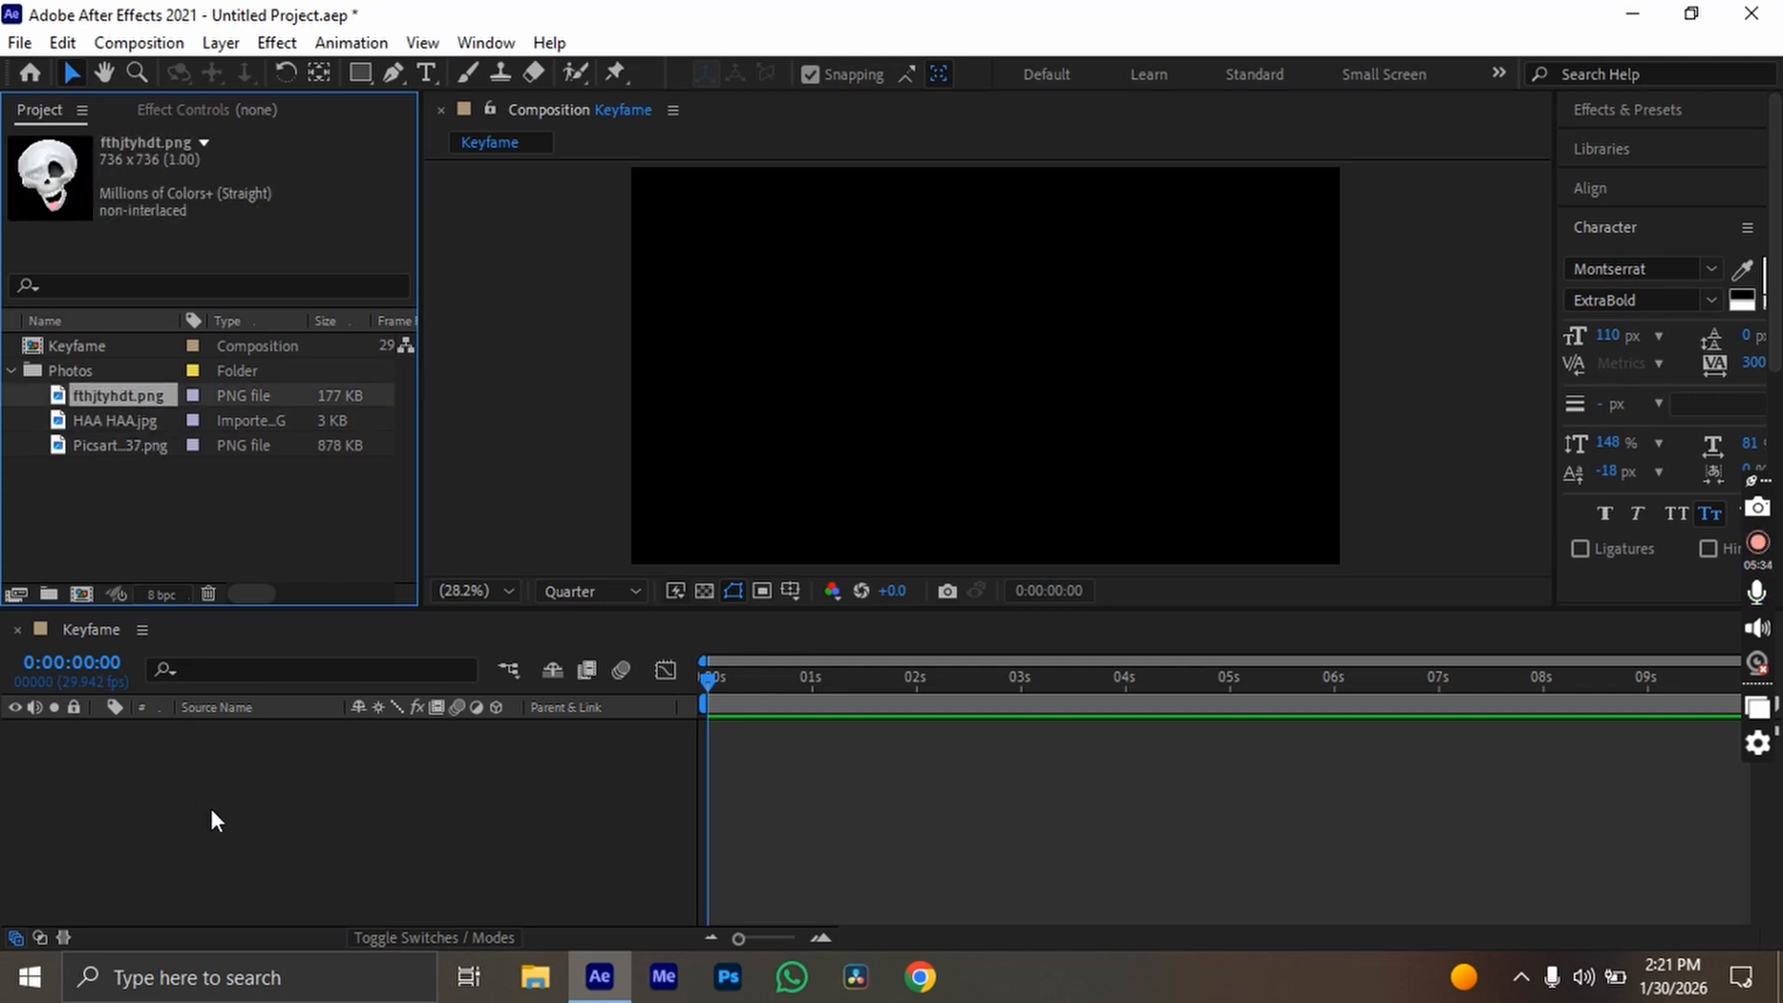
drag(121, 395, 247, 778)
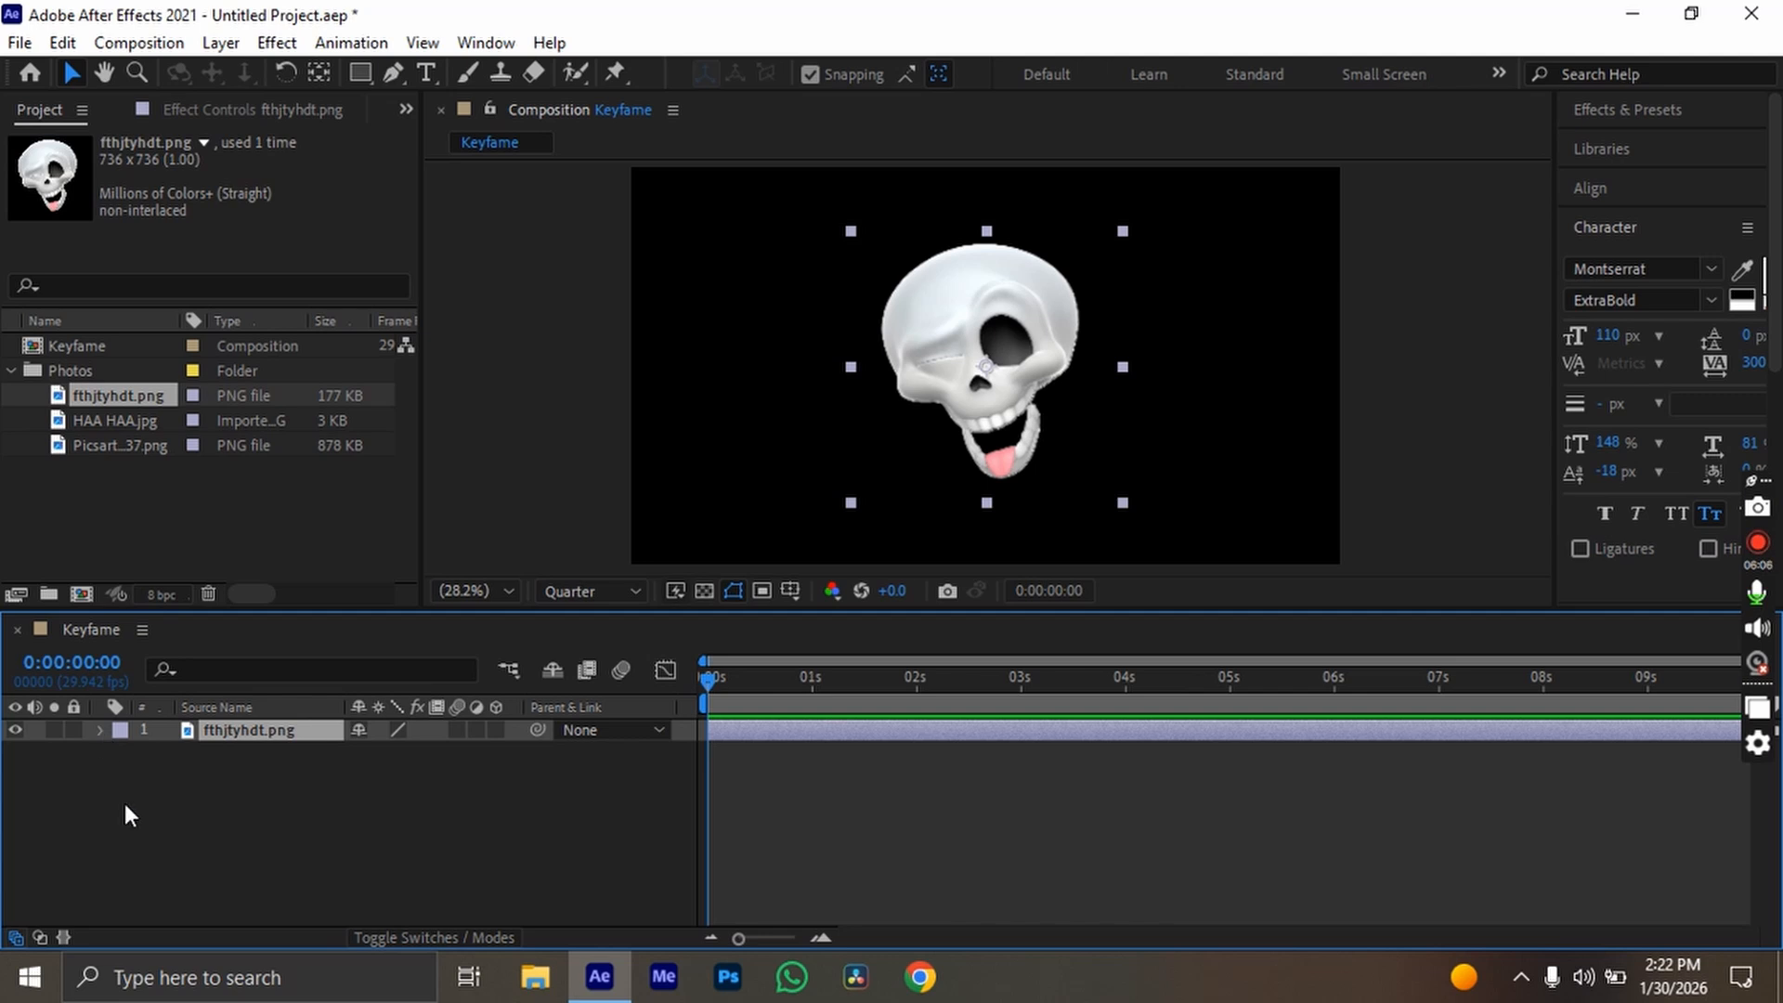
click(100, 731)
click(123, 754)
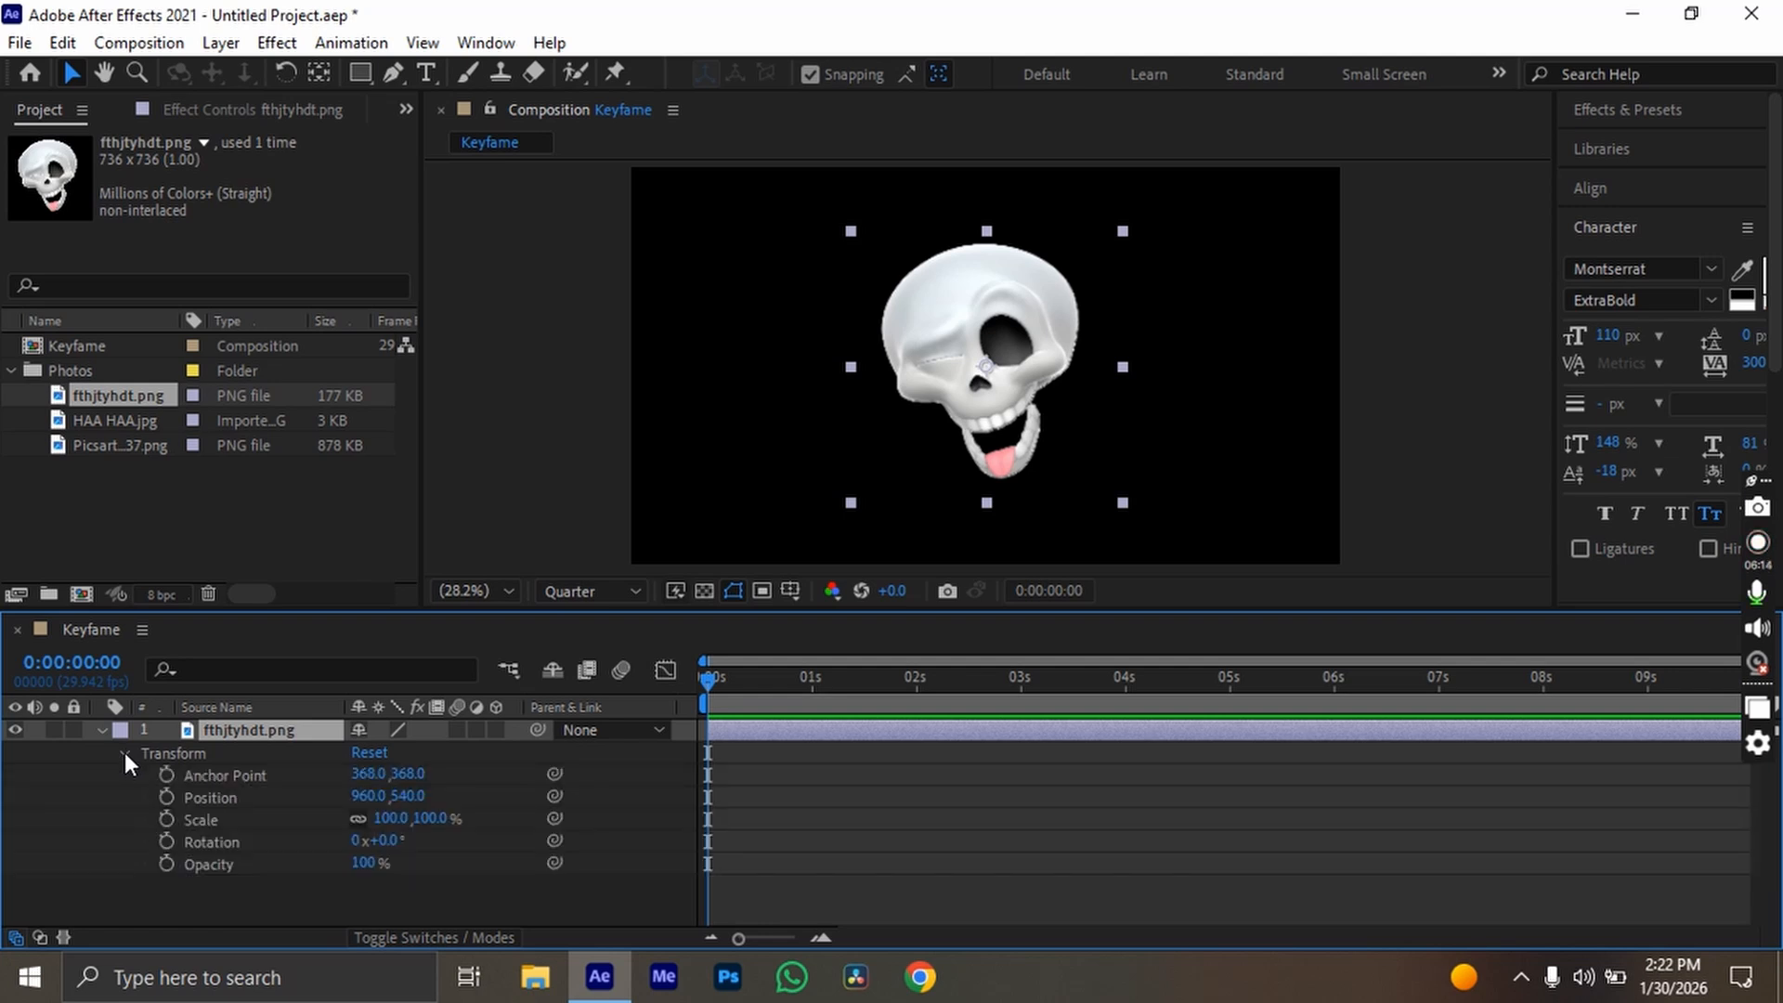
Go through the skull layer's Position, Scale, Rotation and Opacity properties.
click(252, 791)
click(248, 819)
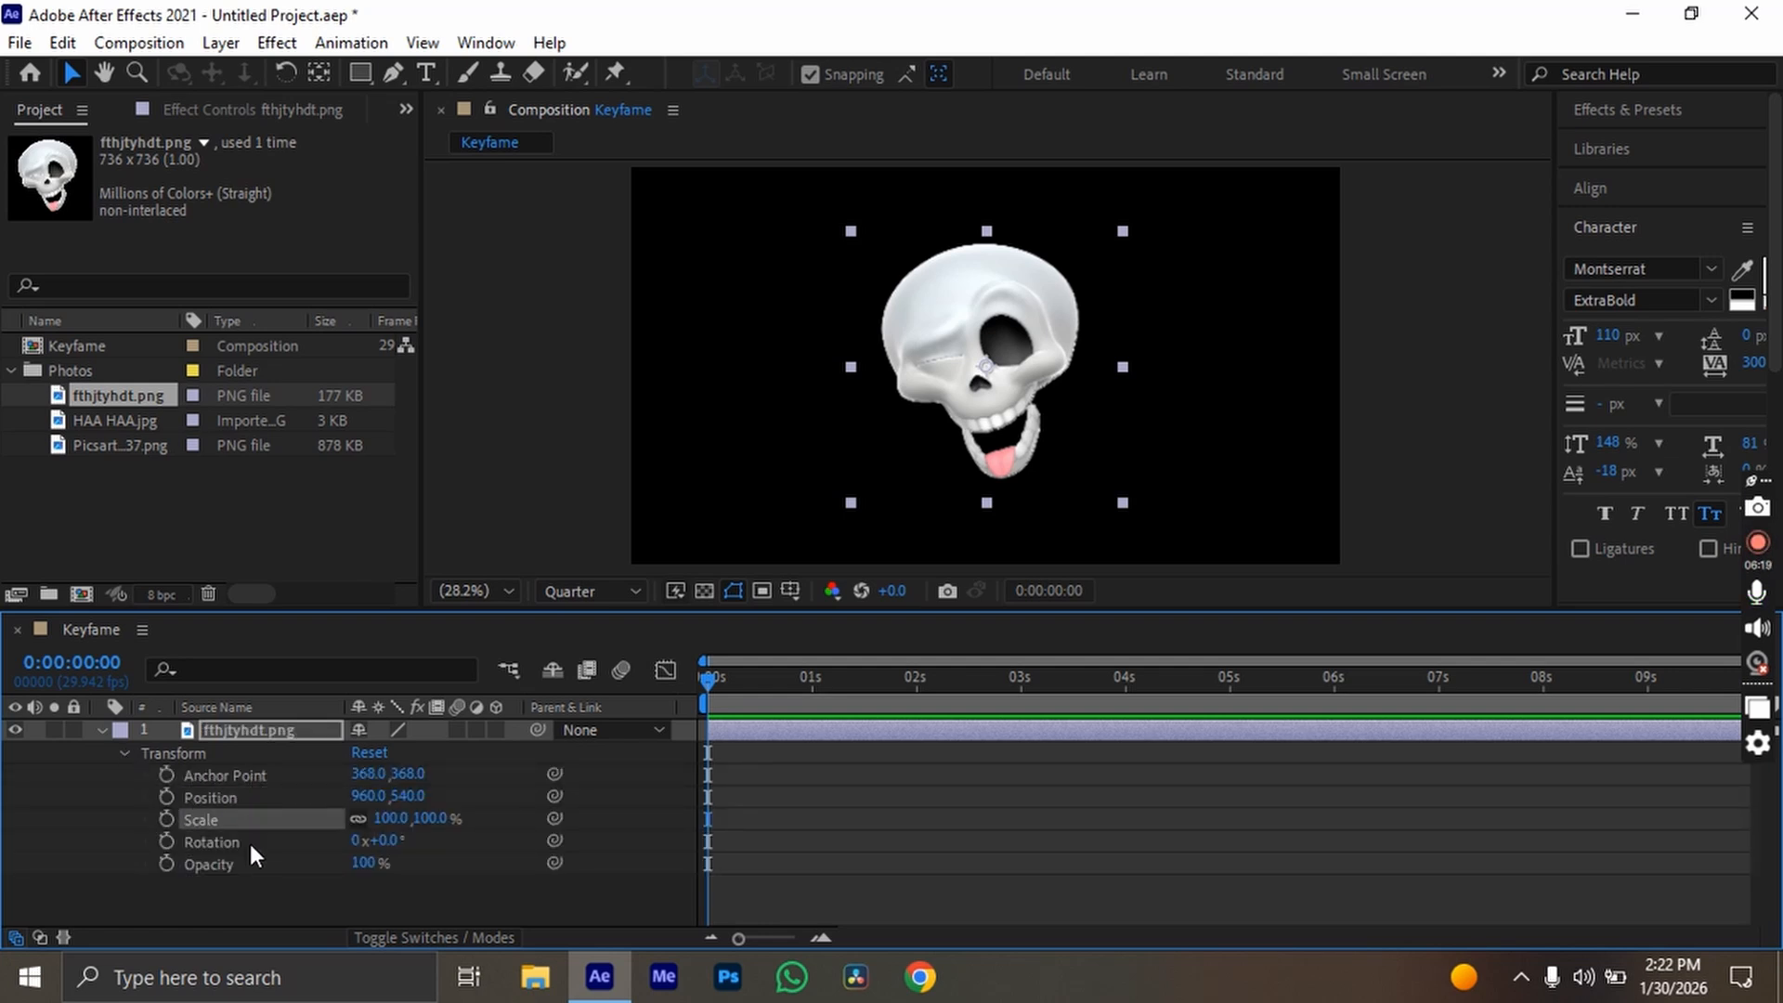
click(249, 843)
click(252, 868)
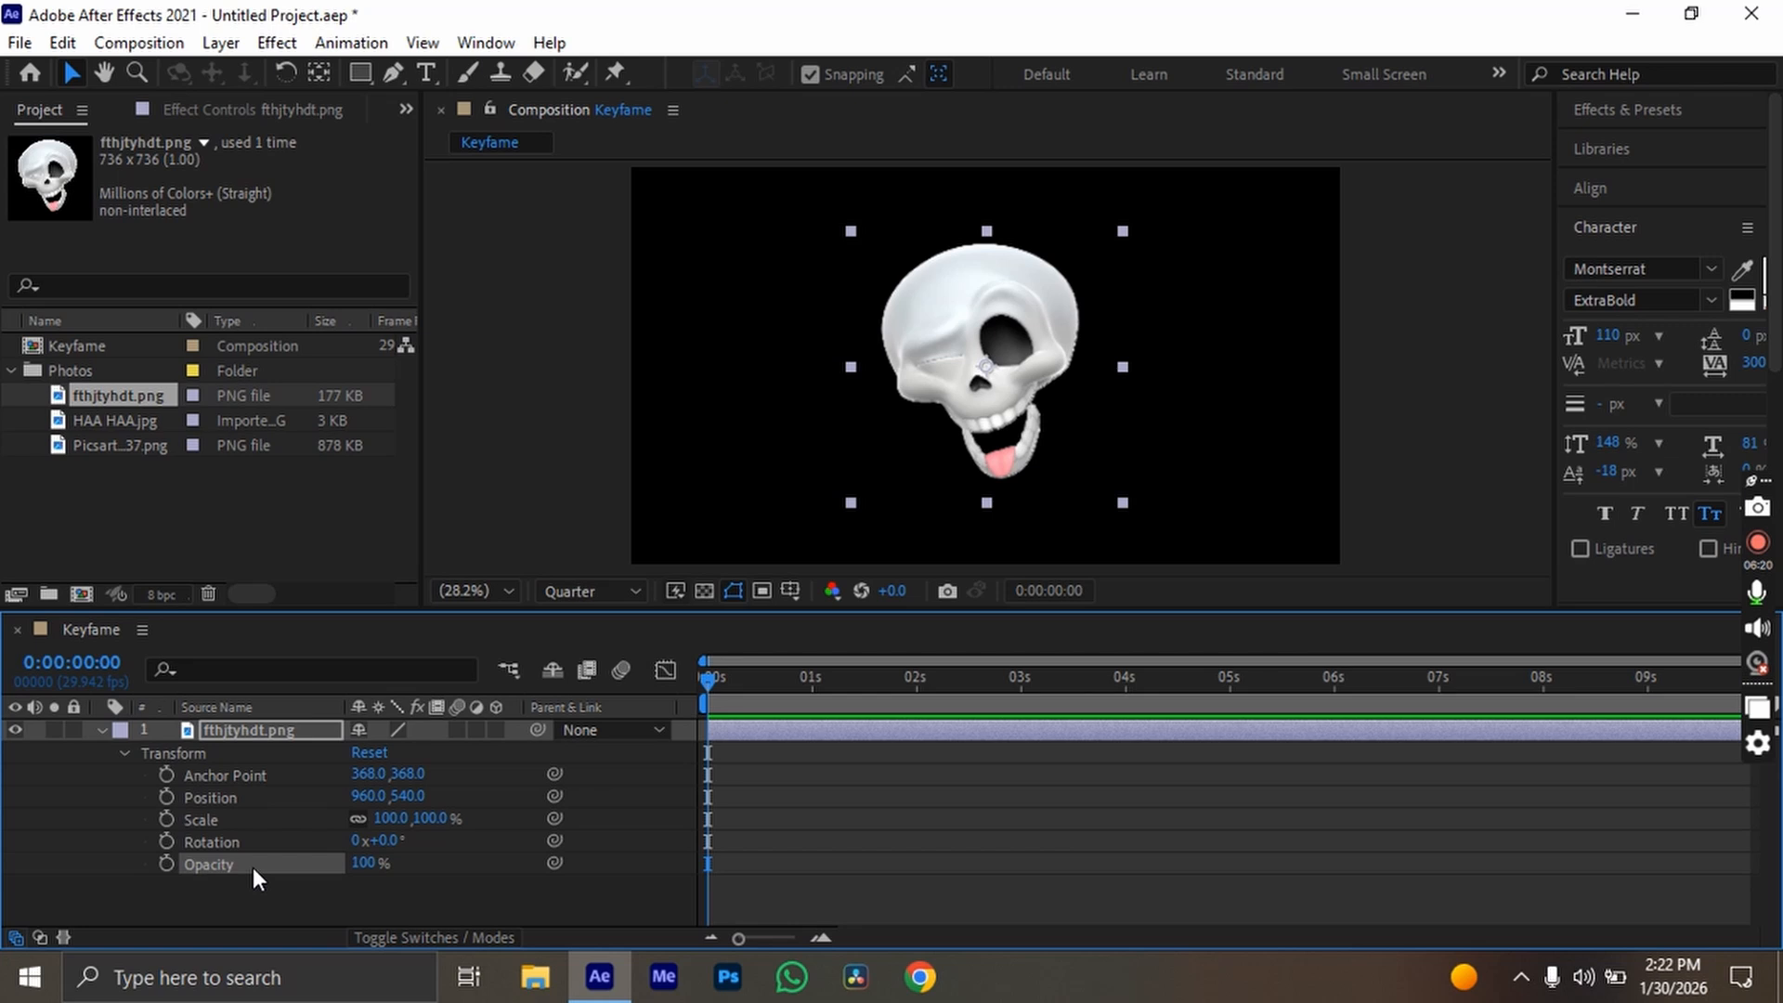
Inspect the skull layer's anchor point up close and shift the layer to position 962, 548.
click(264, 776)
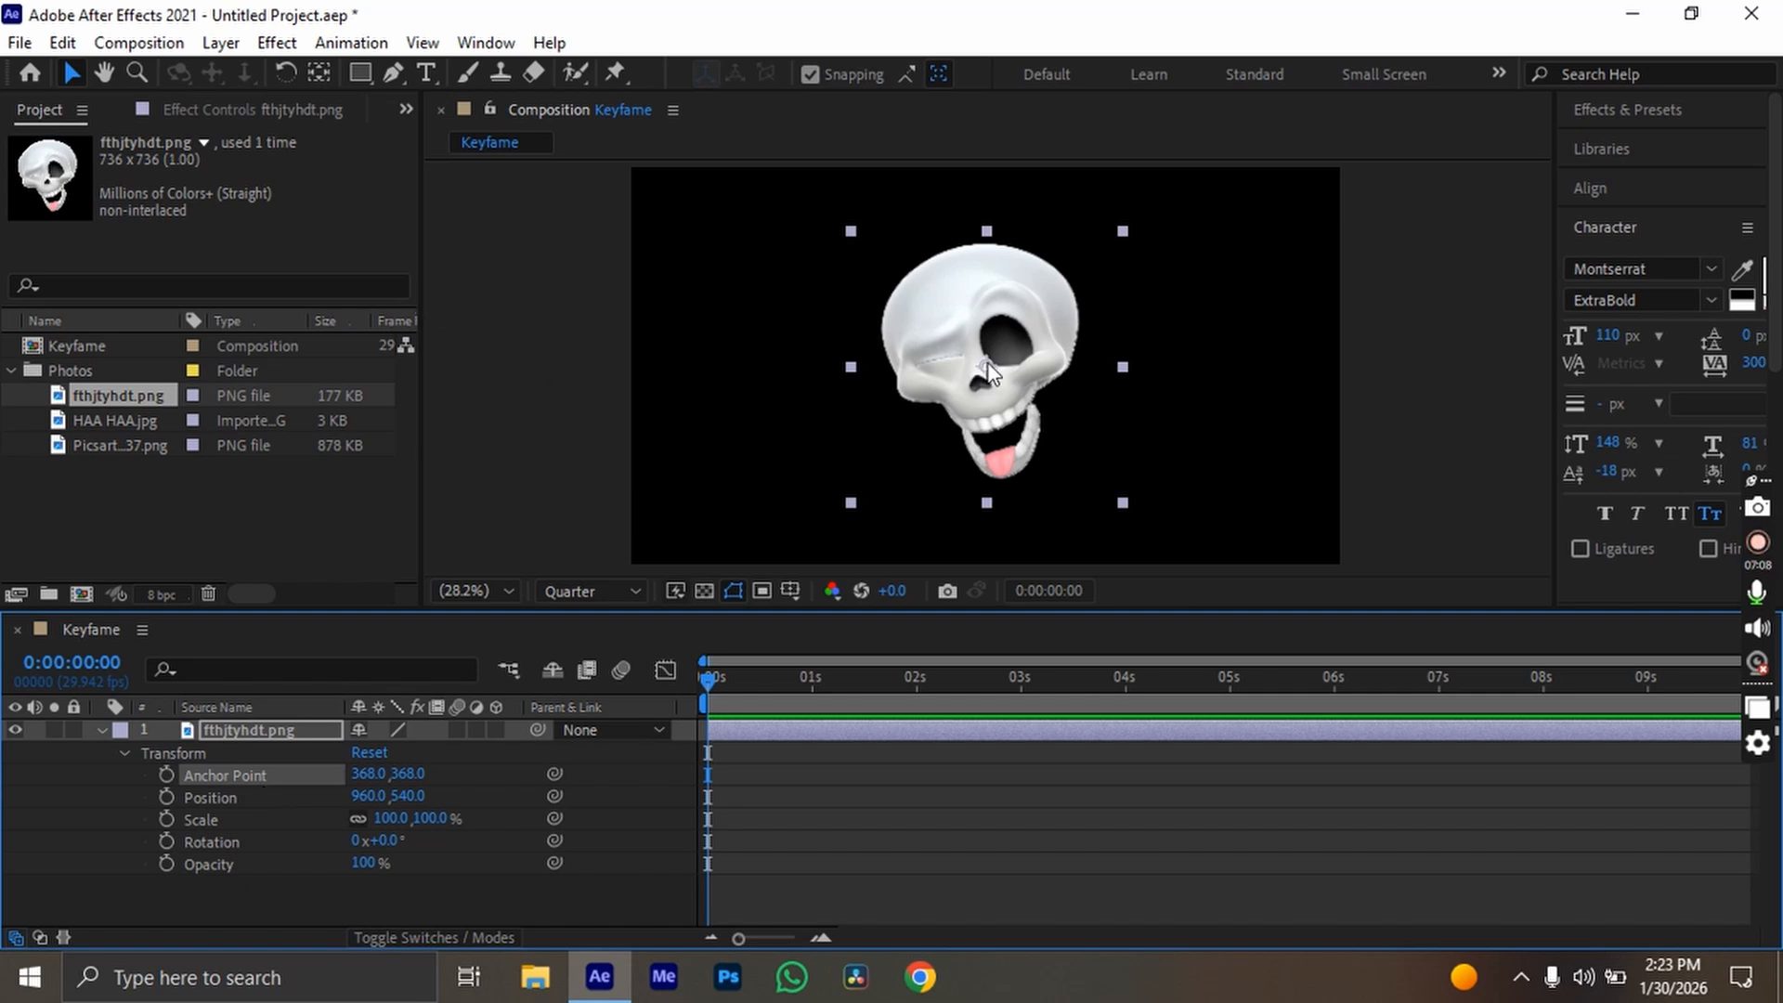
scroll(992, 376, up, 4)
scroll(994, 379, up, 5)
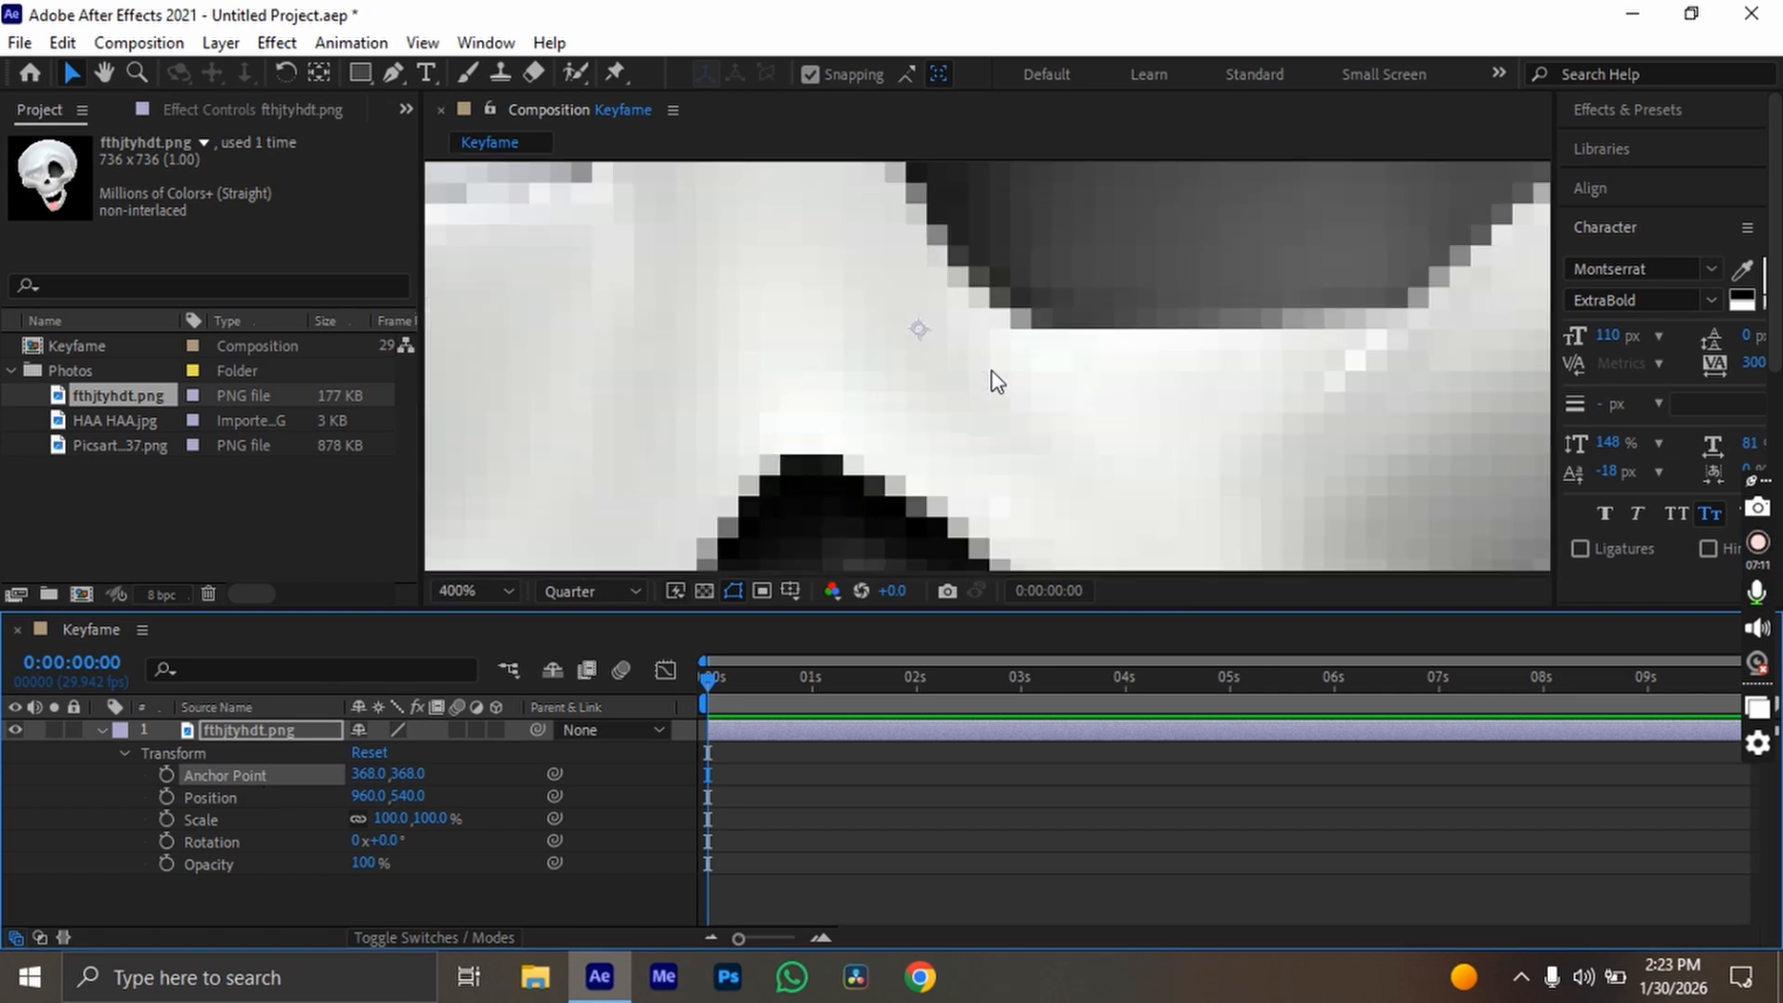
scroll(929, 344, up, 1)
scroll(882, 262, down, 10)
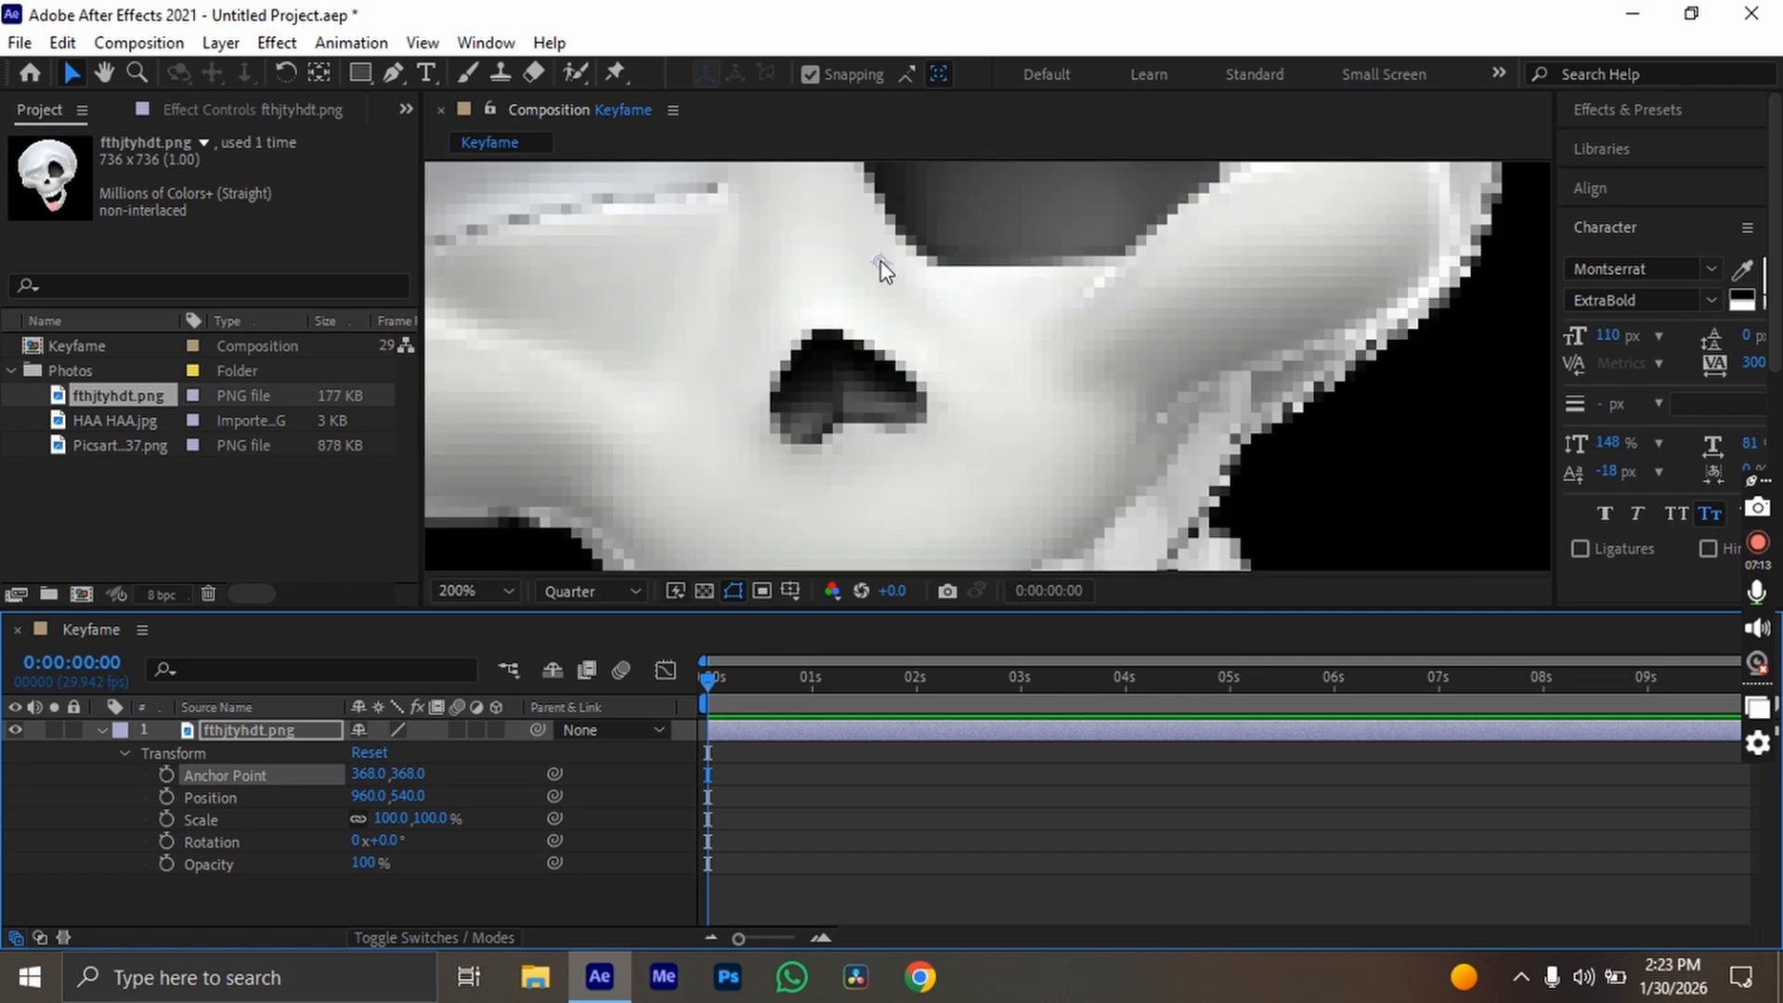
scroll(882, 262, up, 8)
scroll(882, 262, up, 1)
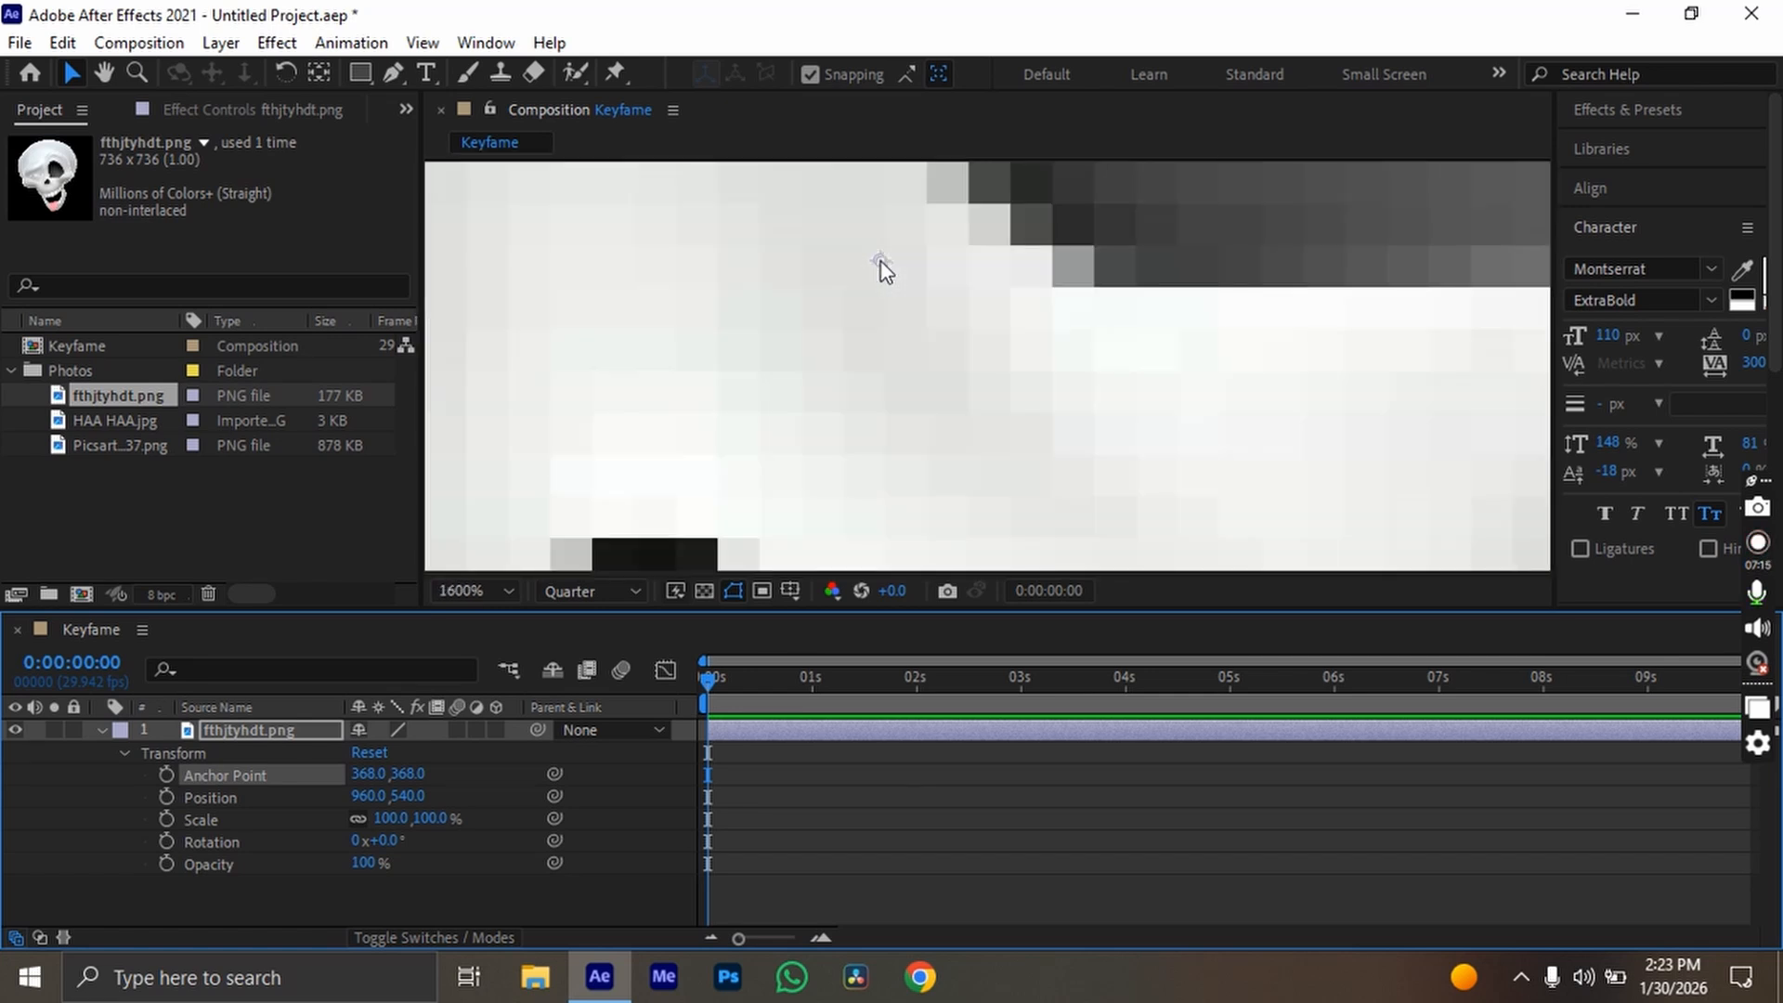
scroll(883, 262, down, 6)
mouse_move(906, 336)
mouse_down()
mouse_move(939, 354)
mouse_move(928, 321)
mouse_move(884, 299)
mouse_move(905, 345)
mouse_up()
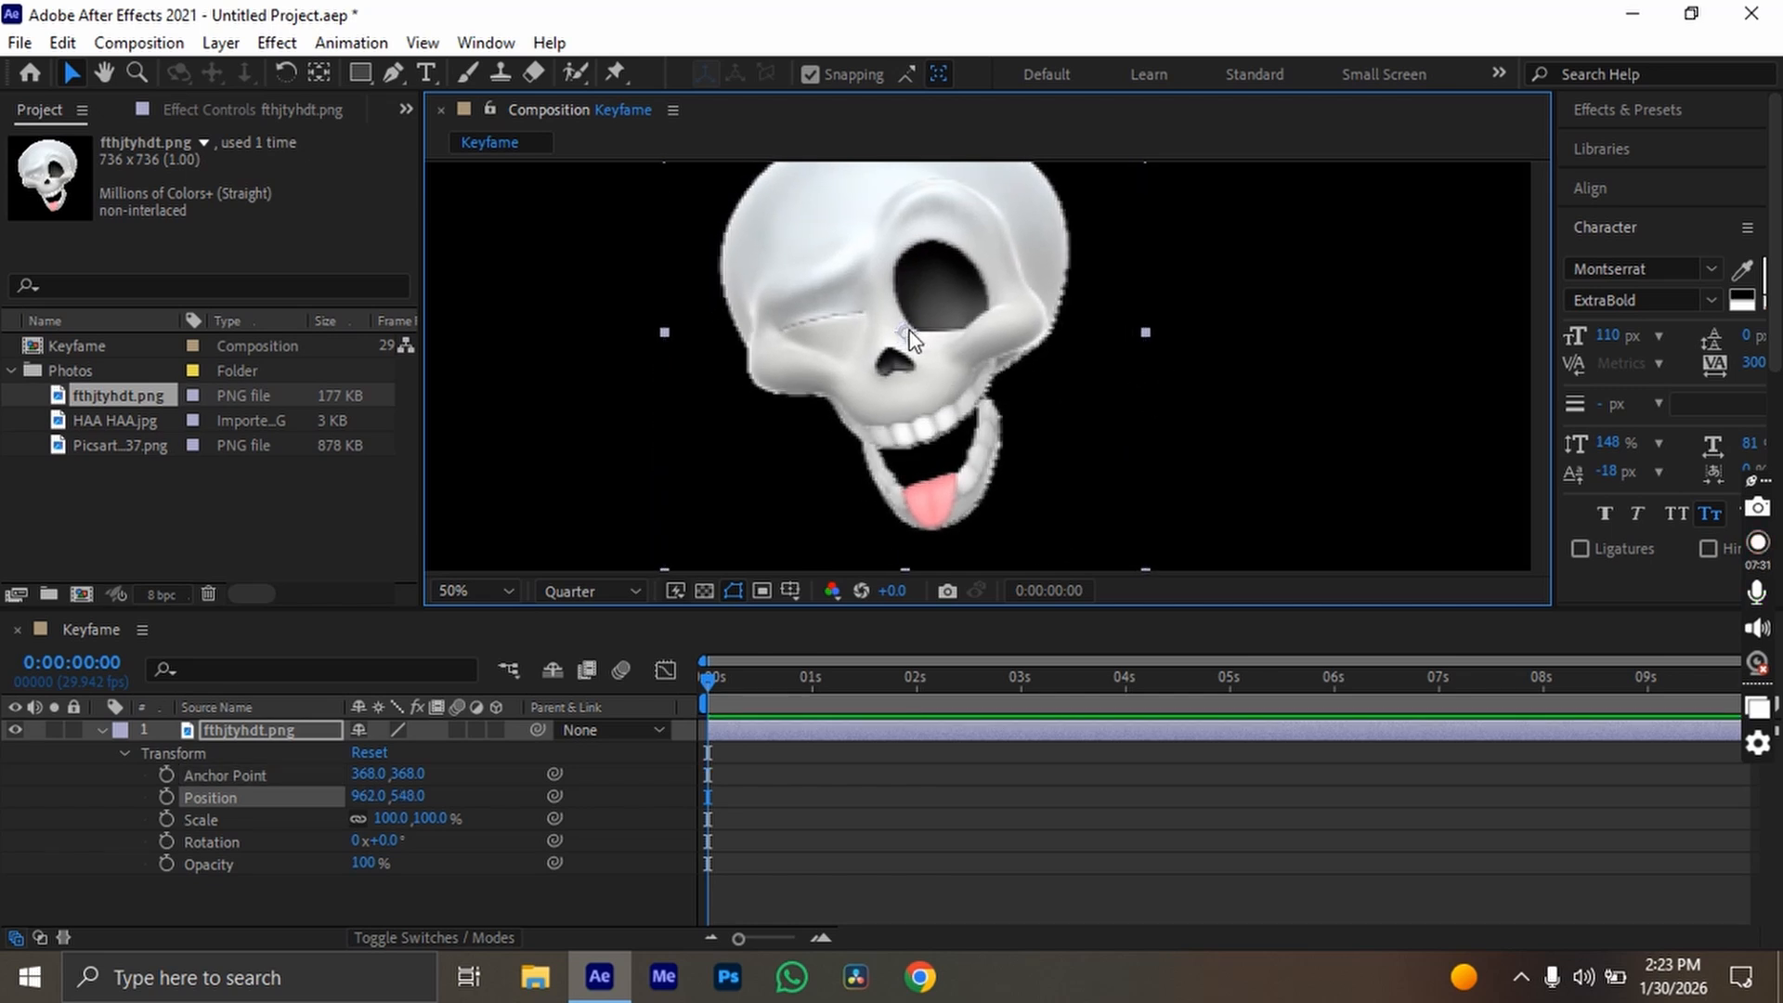
With the Pan Behind tool, move the anchor point outside the skull and back to its centre at 368, 368.
click(321, 71)
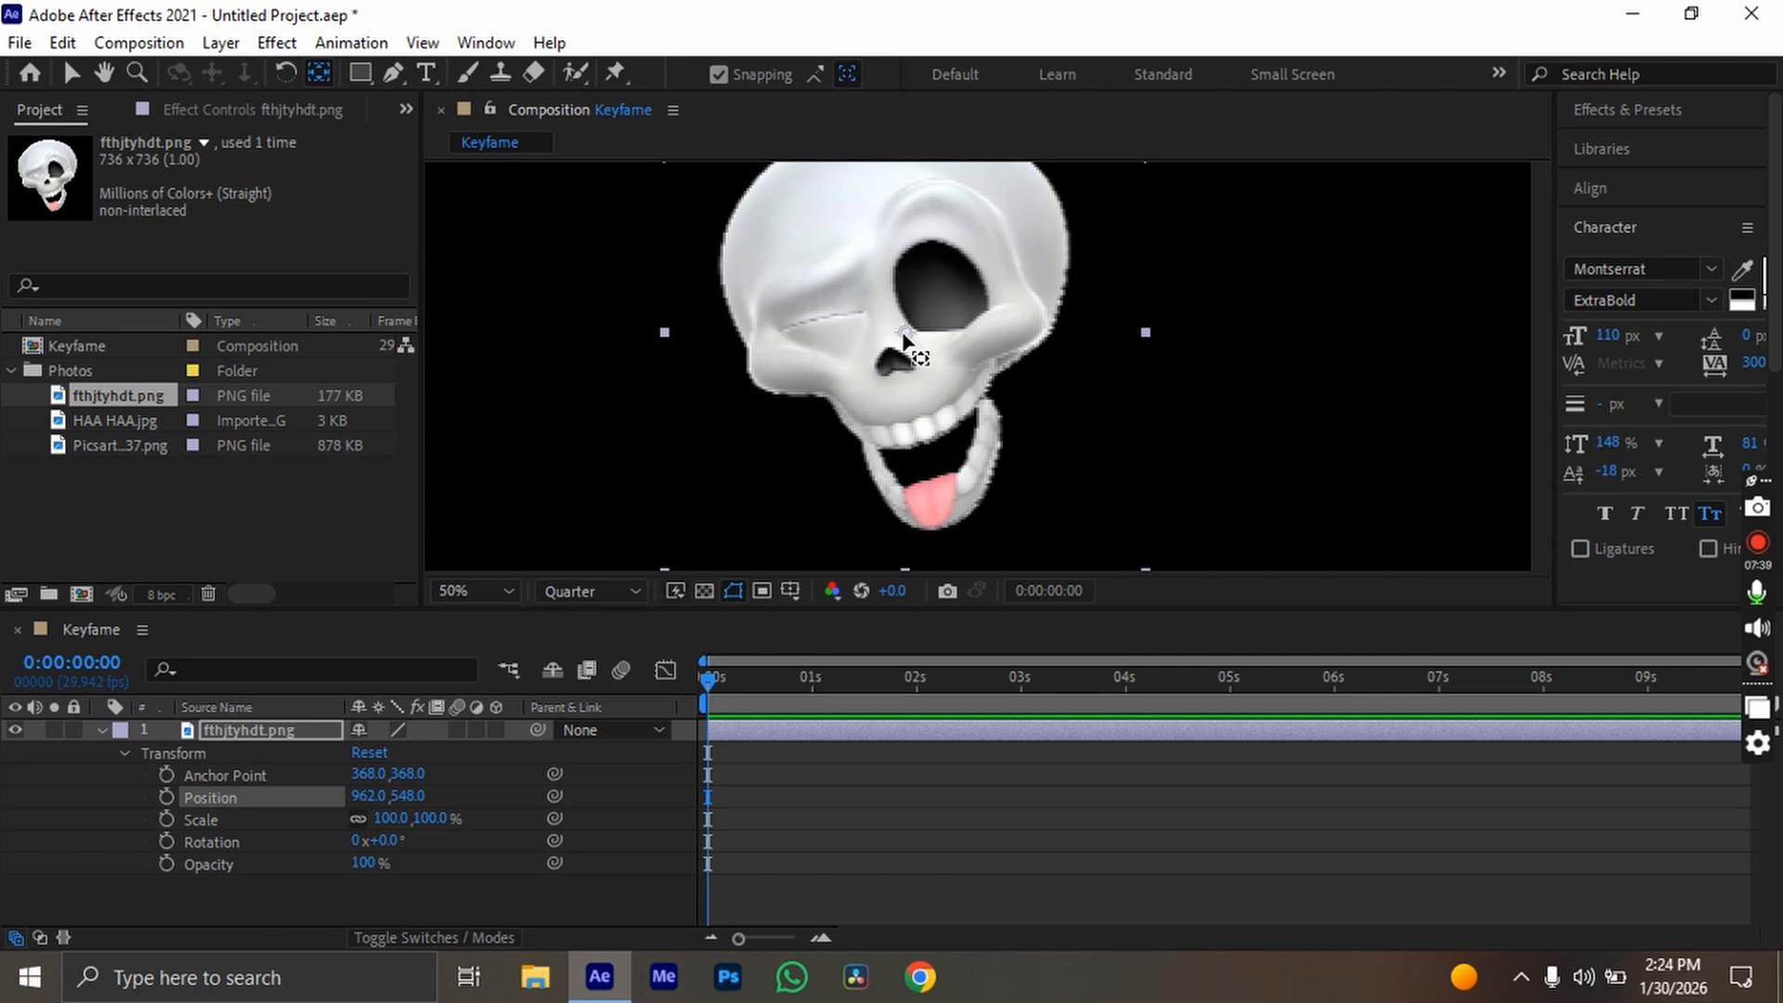
drag(904, 337, 1354, 374)
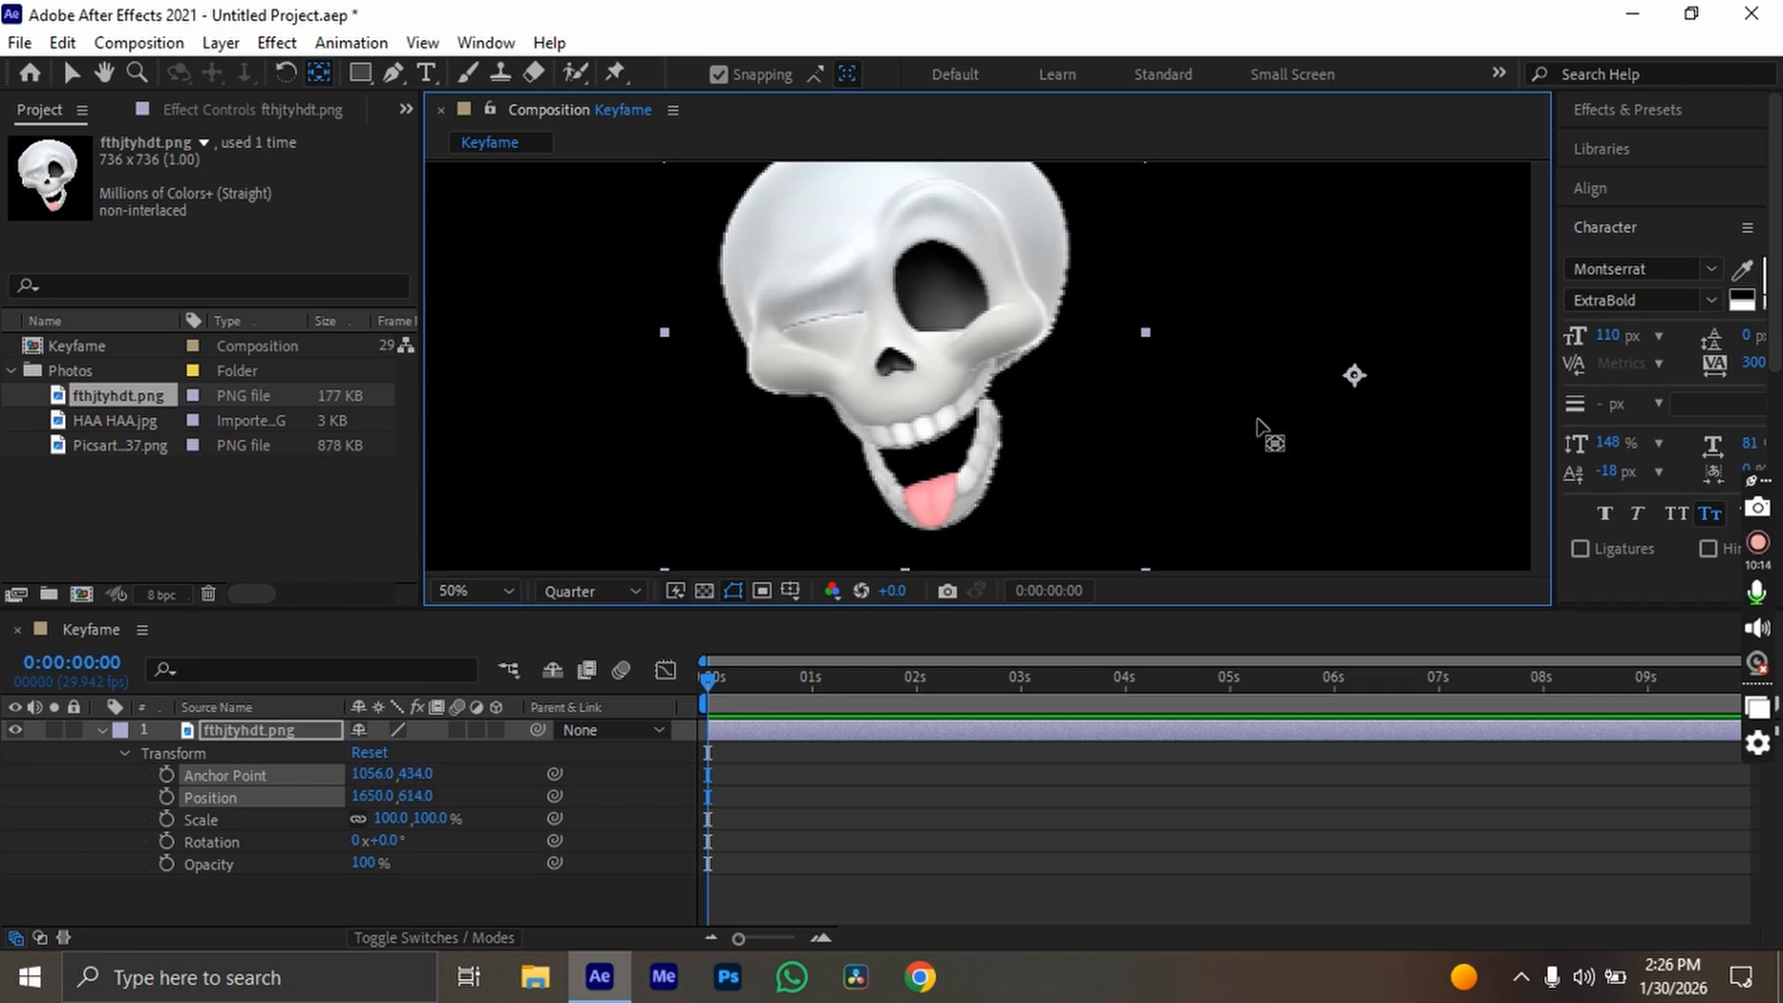
drag(1258, 419, 1248, 258)
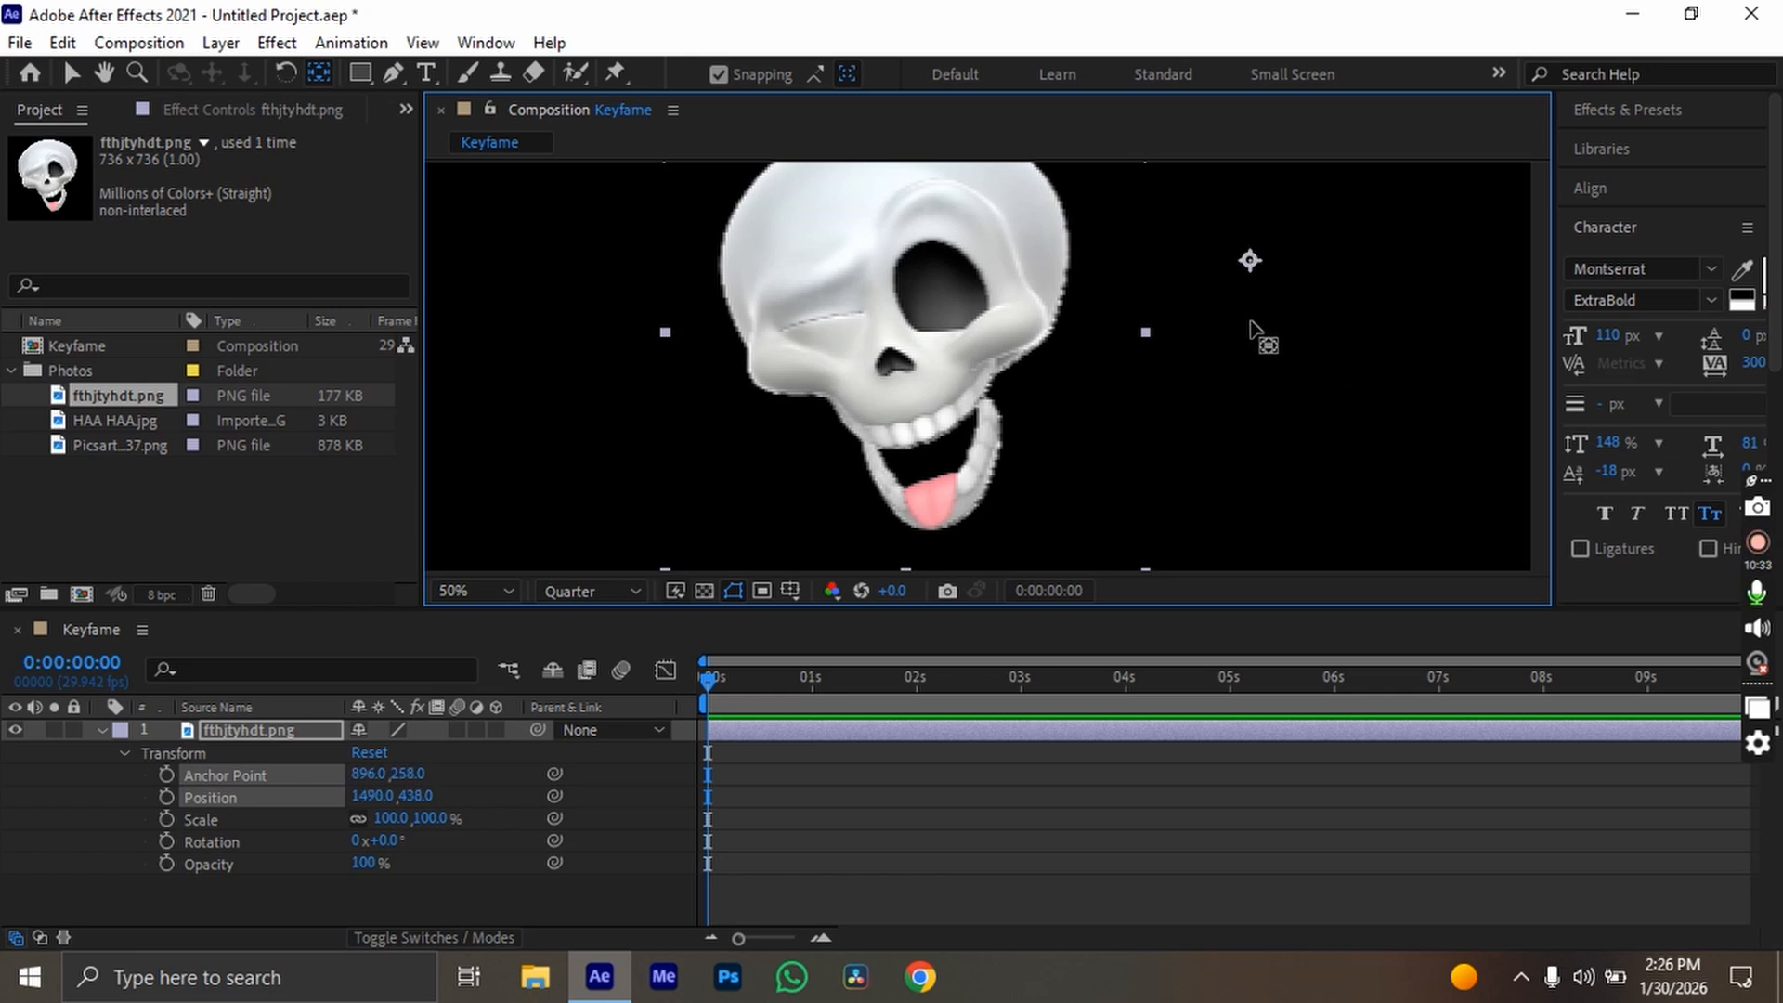
drag(1250, 321, 899, 339)
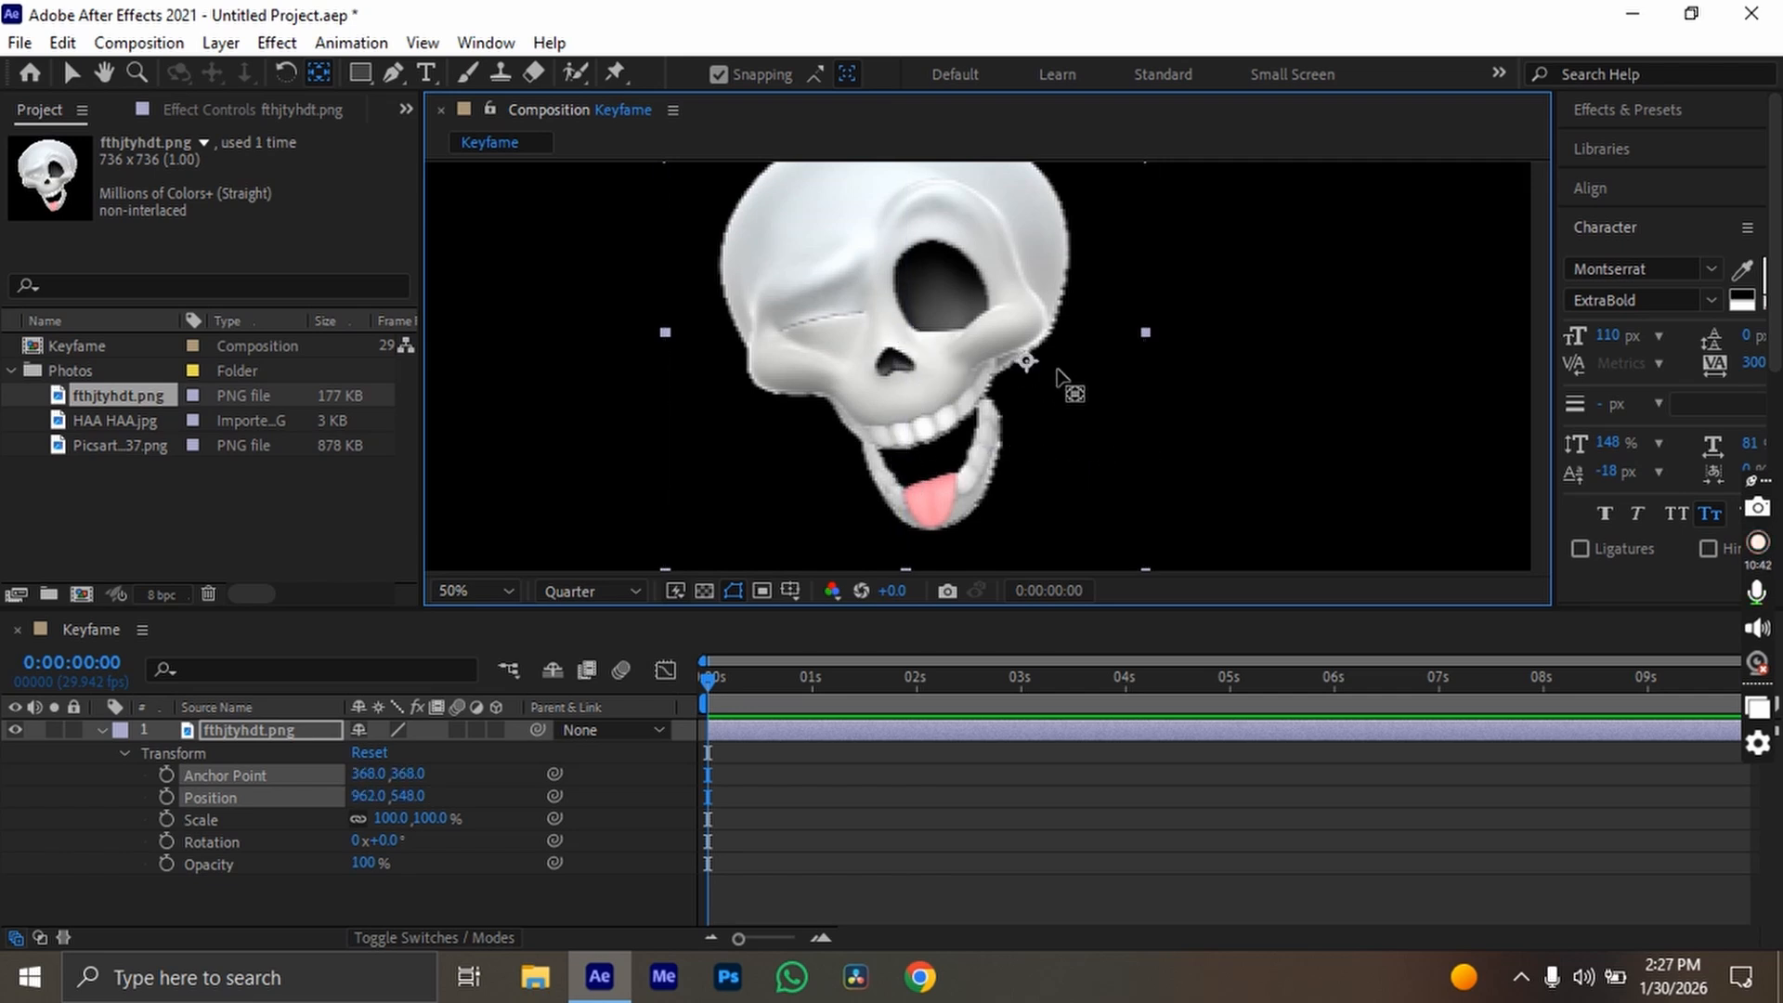
drag(1059, 371, 902, 346)
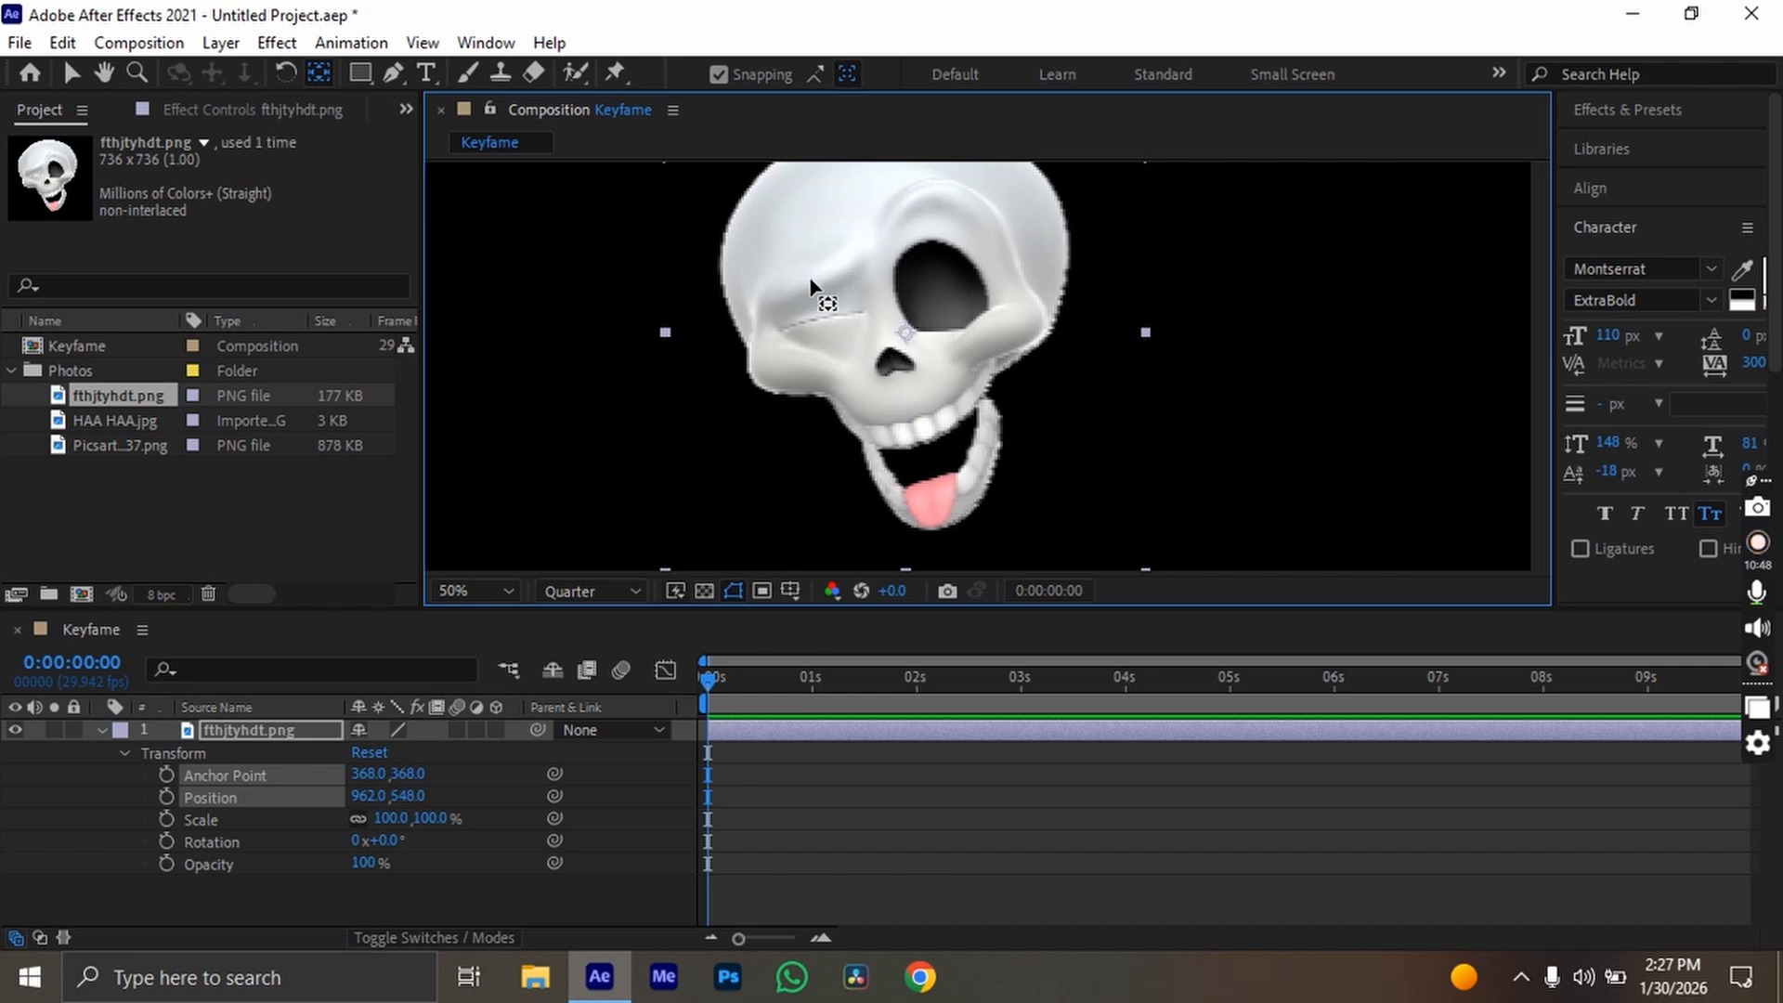
Turn off snapping and move the skull's anchor point freely onto its upper teeth, at about 382, 510.
click(717, 74)
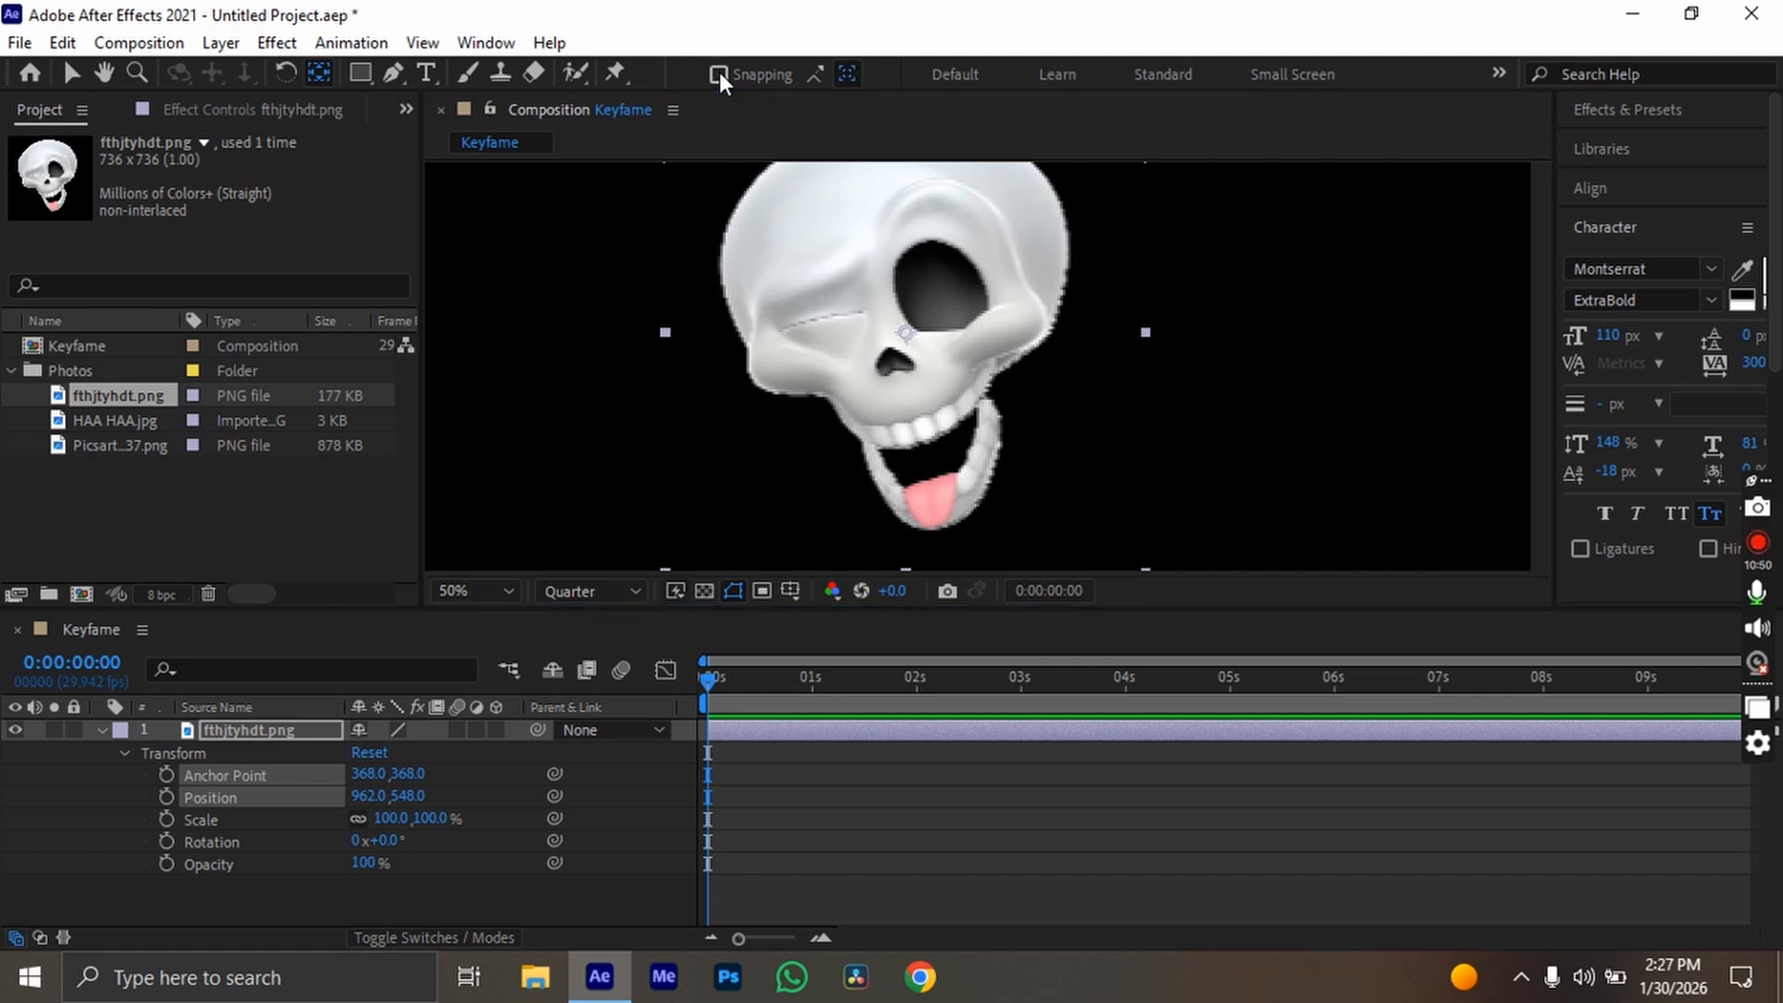
drag(906, 332, 589, 295)
drag(776, 373, 877, 408)
drag(787, 441, 915, 424)
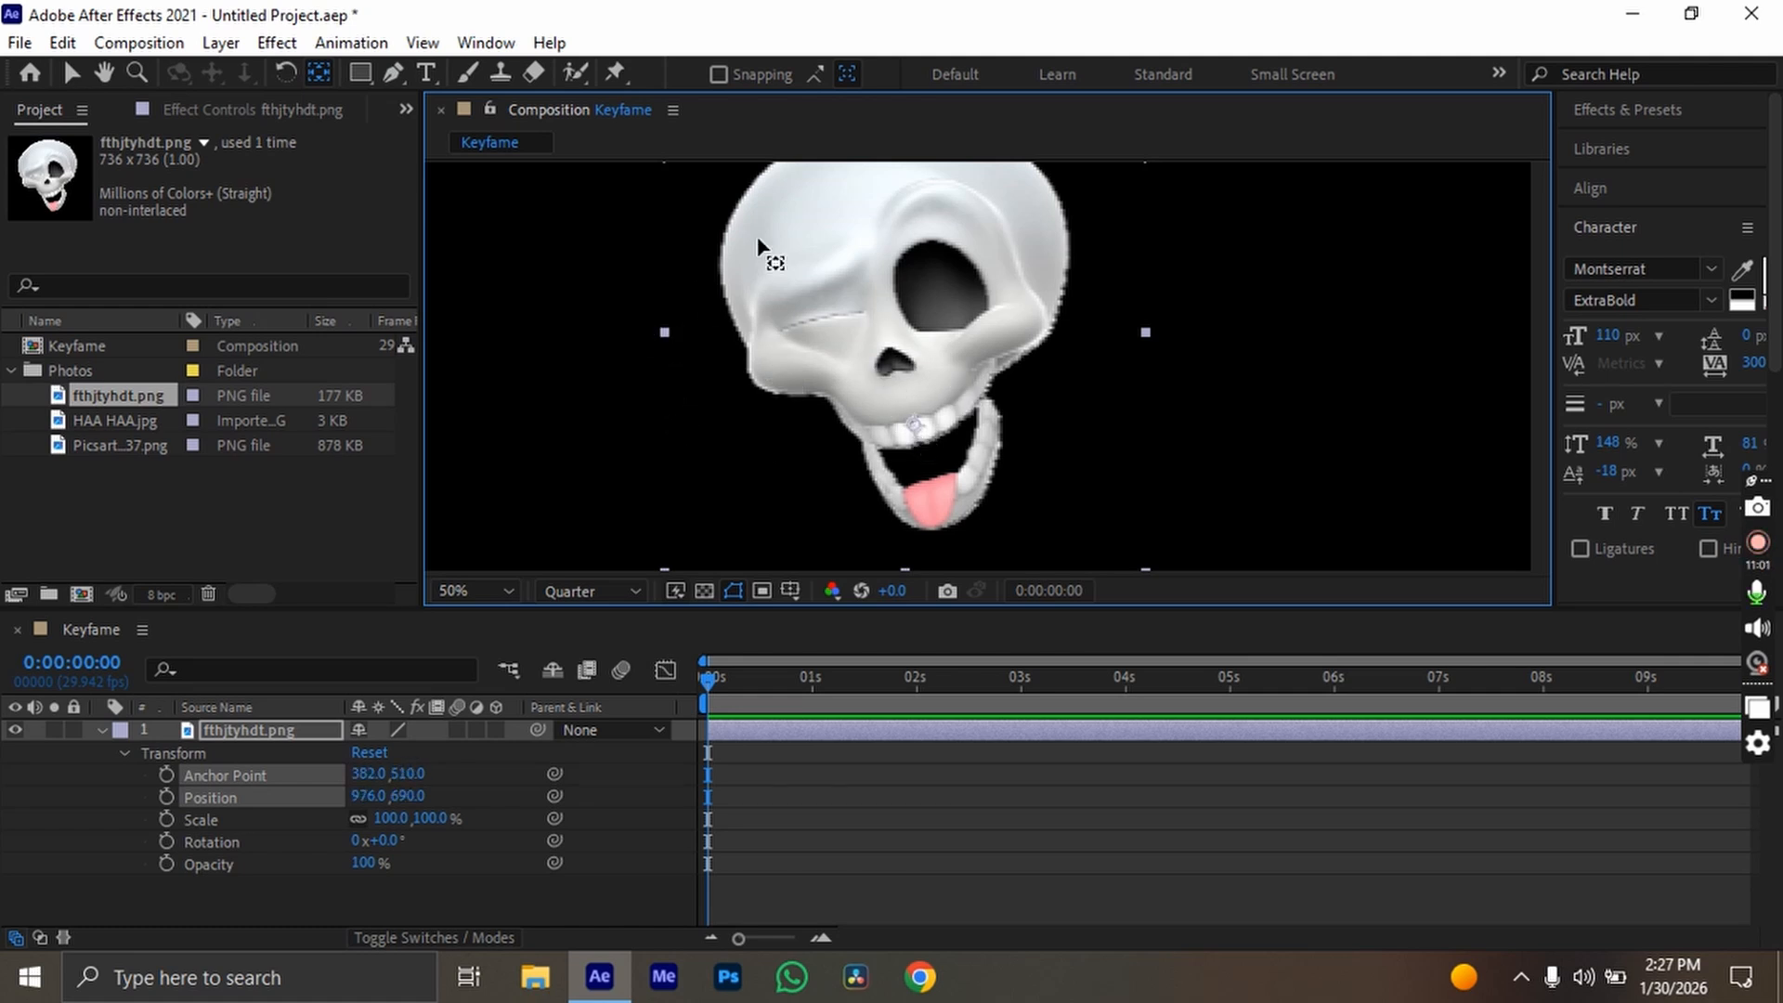
Turn snapping back on, delete the skull layer and add fthjtyhdt.png to the Keyfame timeline again.
click(718, 75)
key(comma)
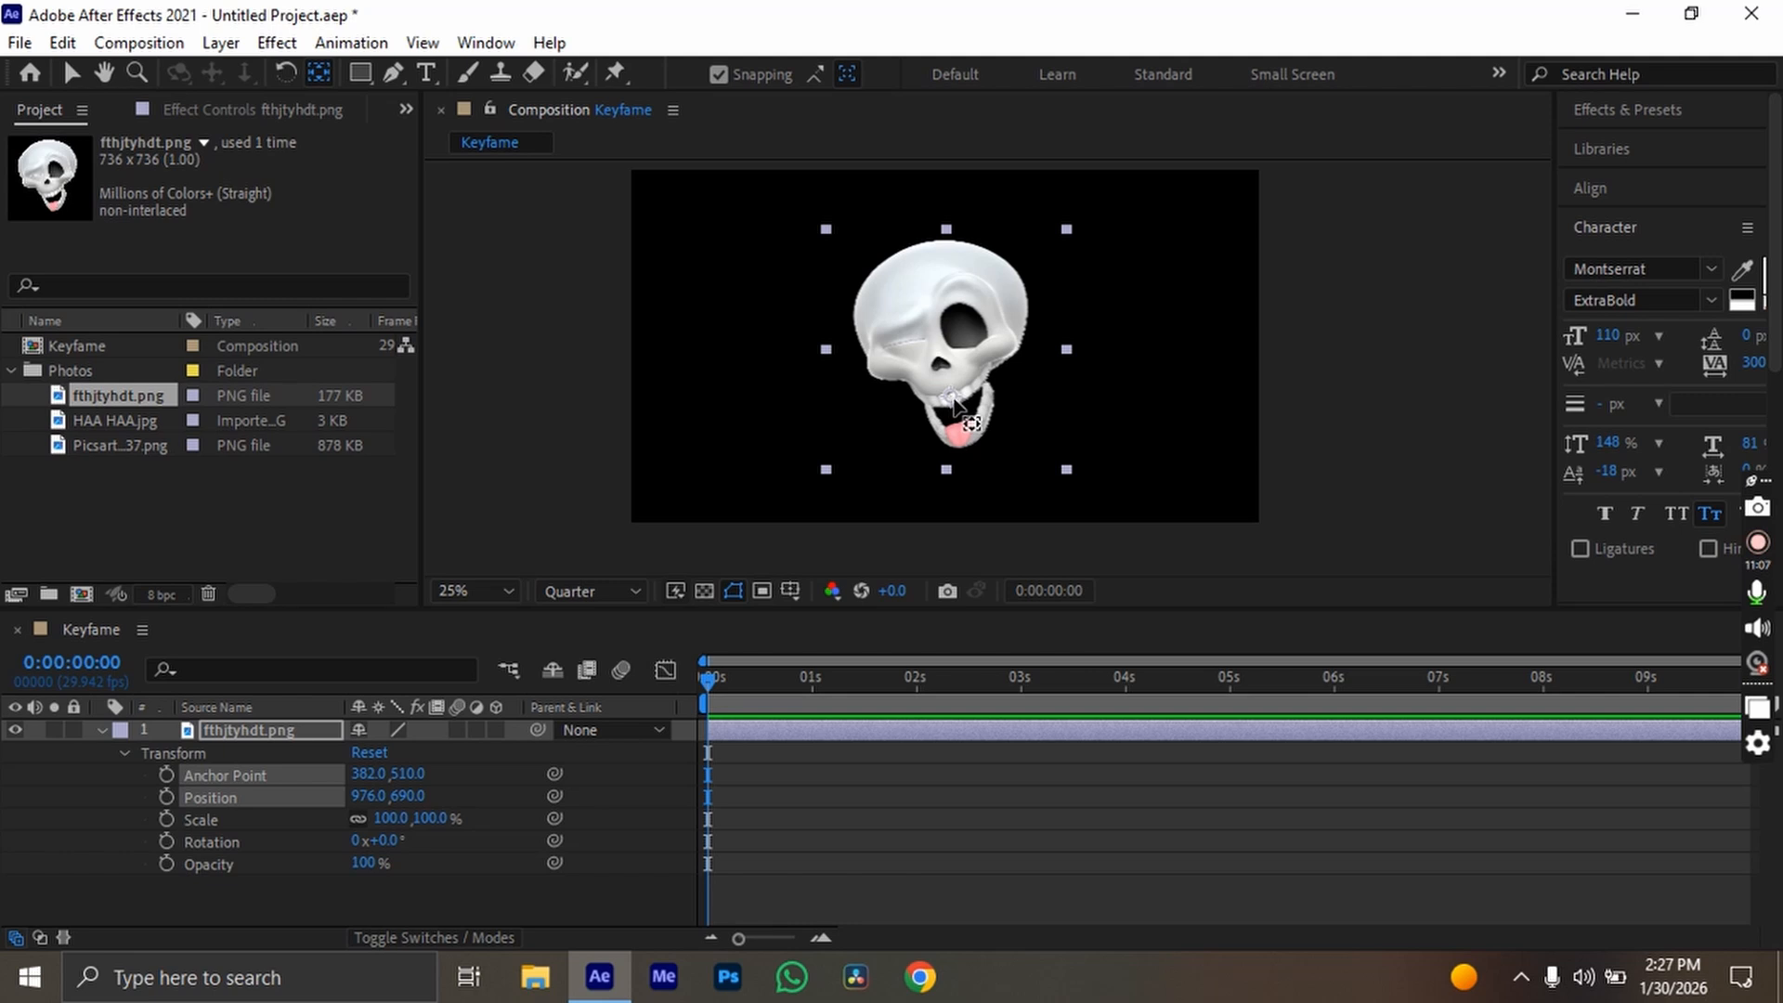
key(Delete)
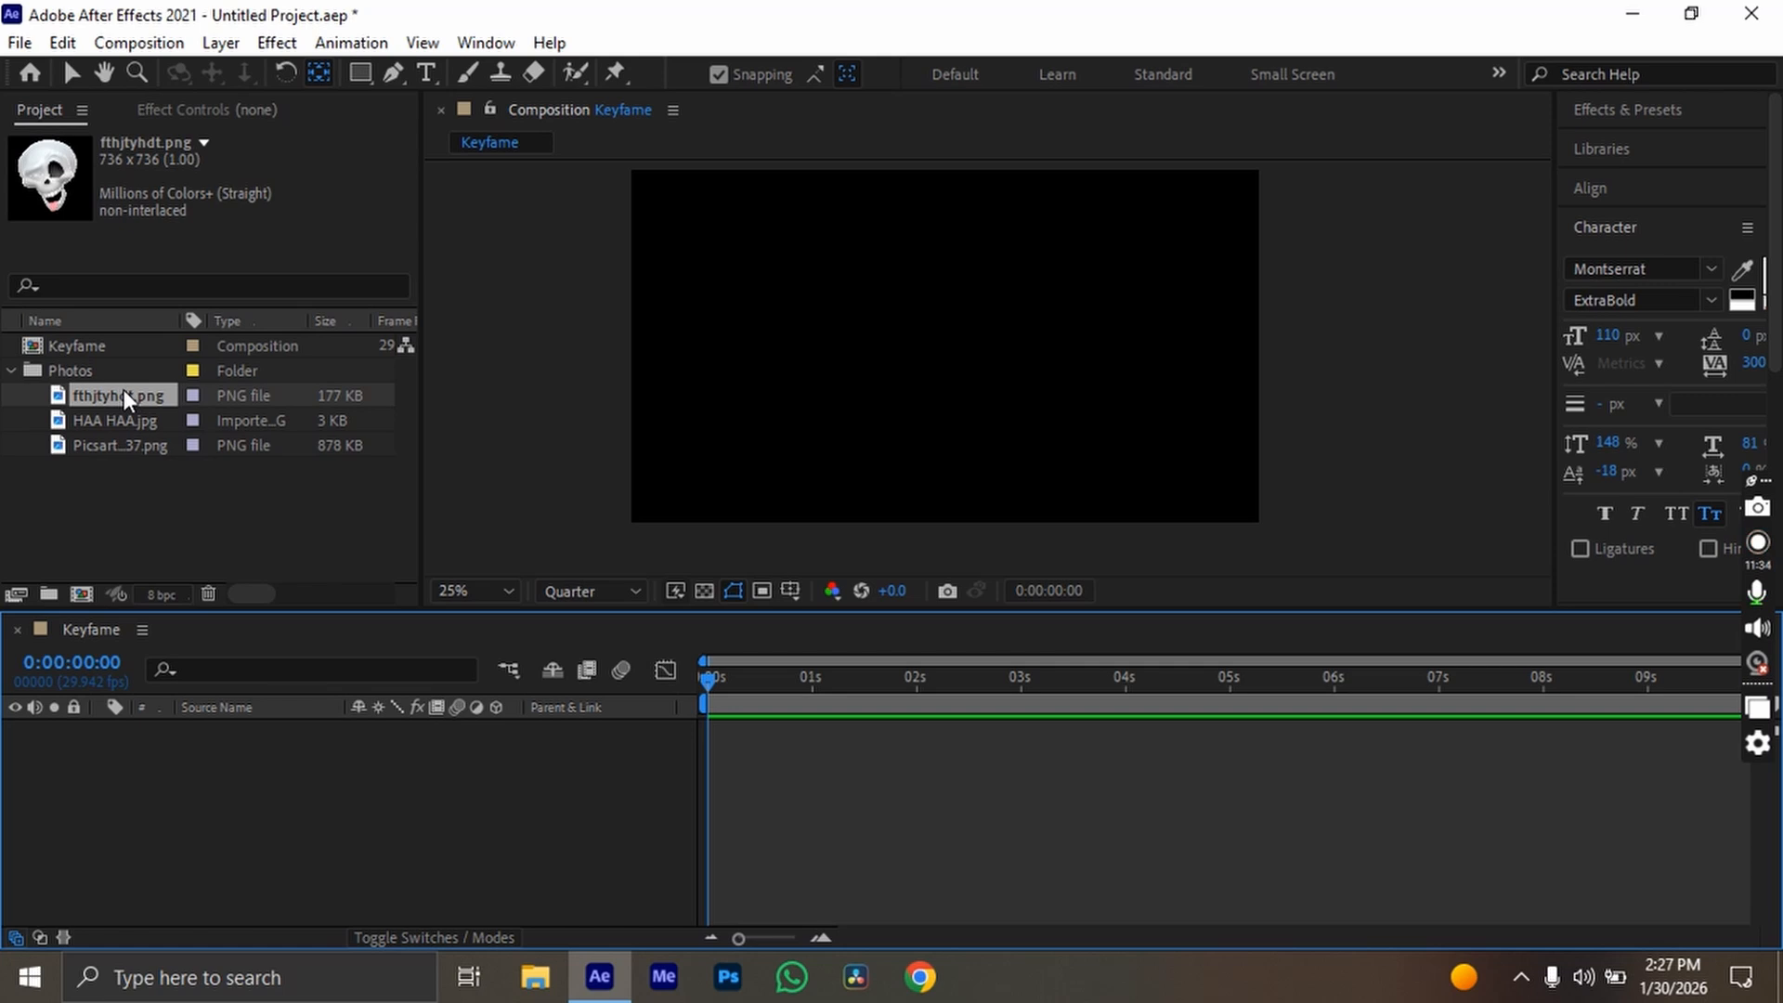
drag(124, 388, 208, 771)
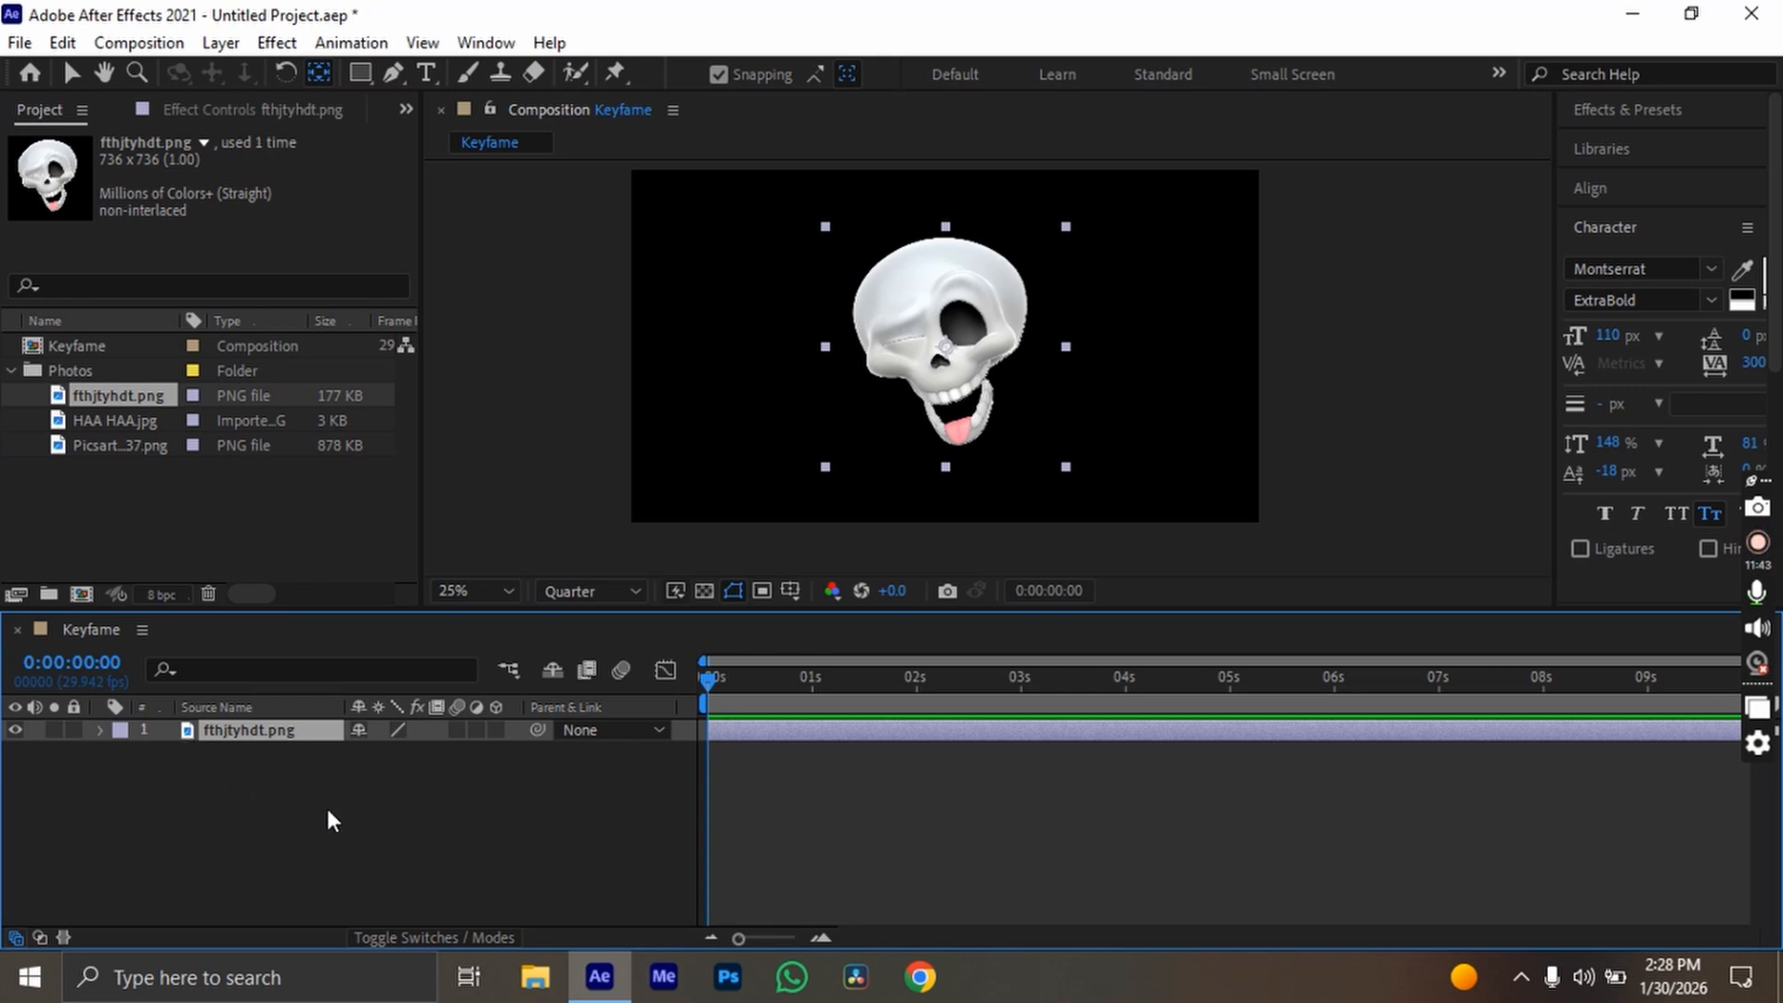
Reveal the new skull layer's Transform properties and go through Anchor Point, Position, Scale, Rotation and Opacity.
click(100, 730)
click(118, 751)
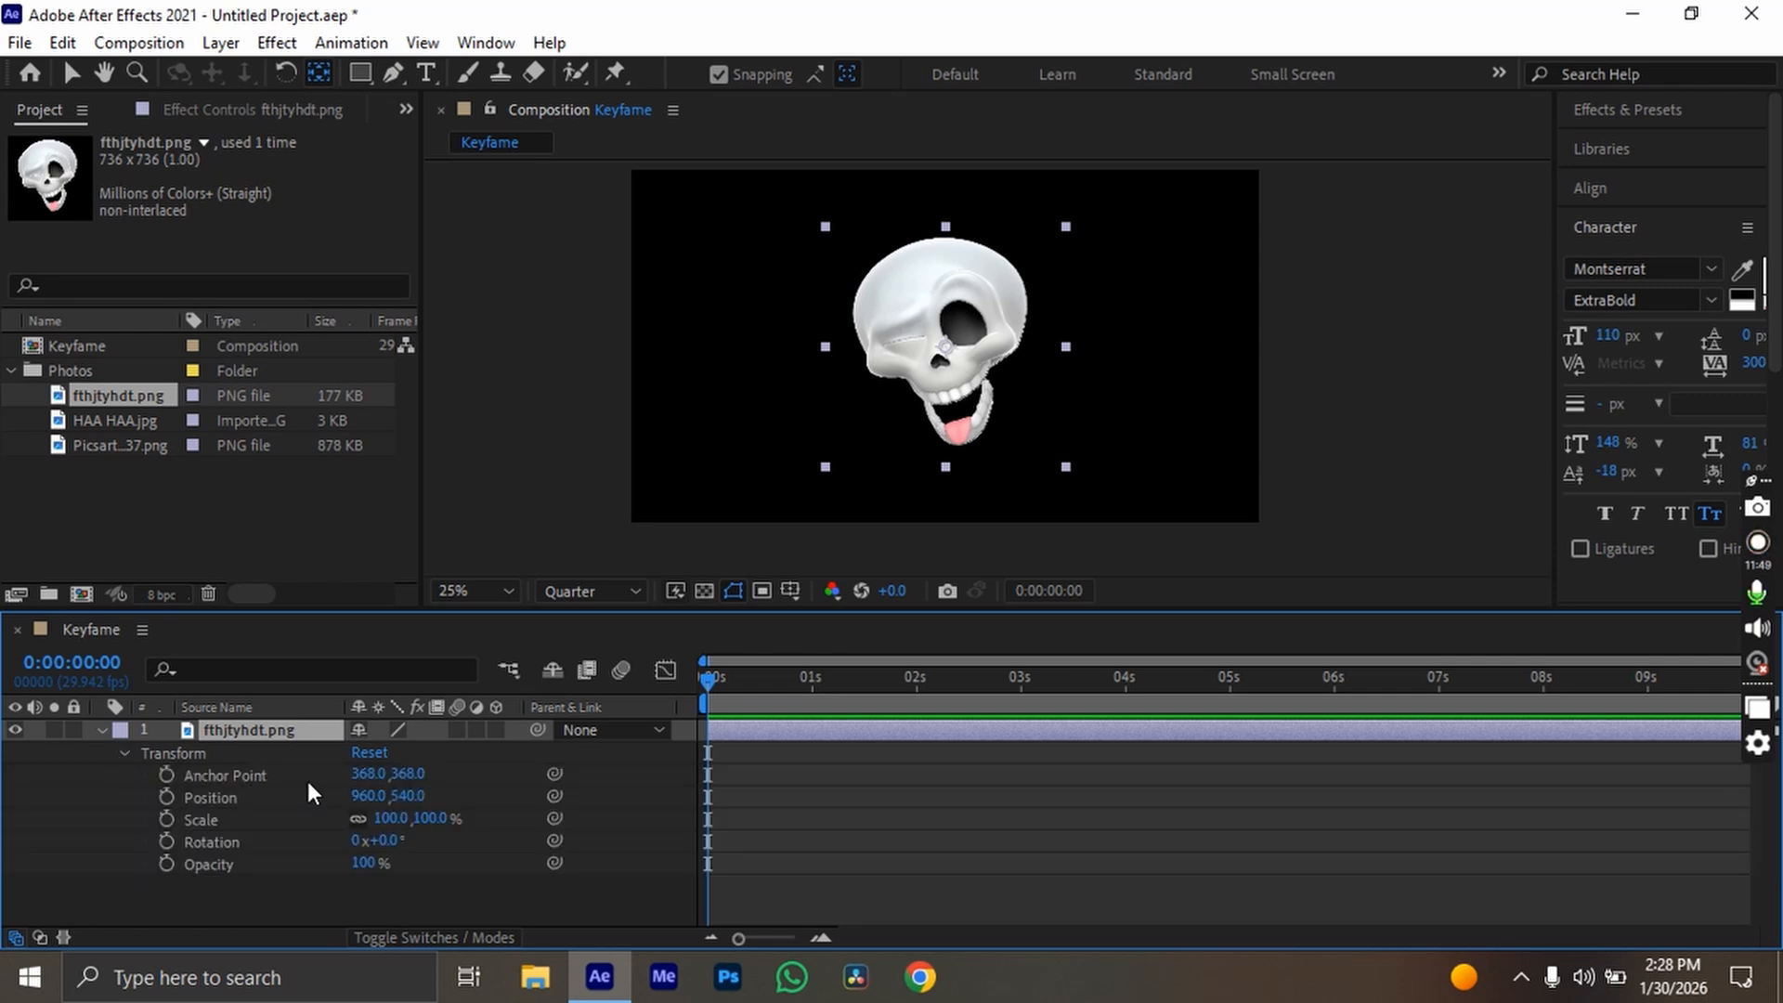
click(259, 777)
click(263, 796)
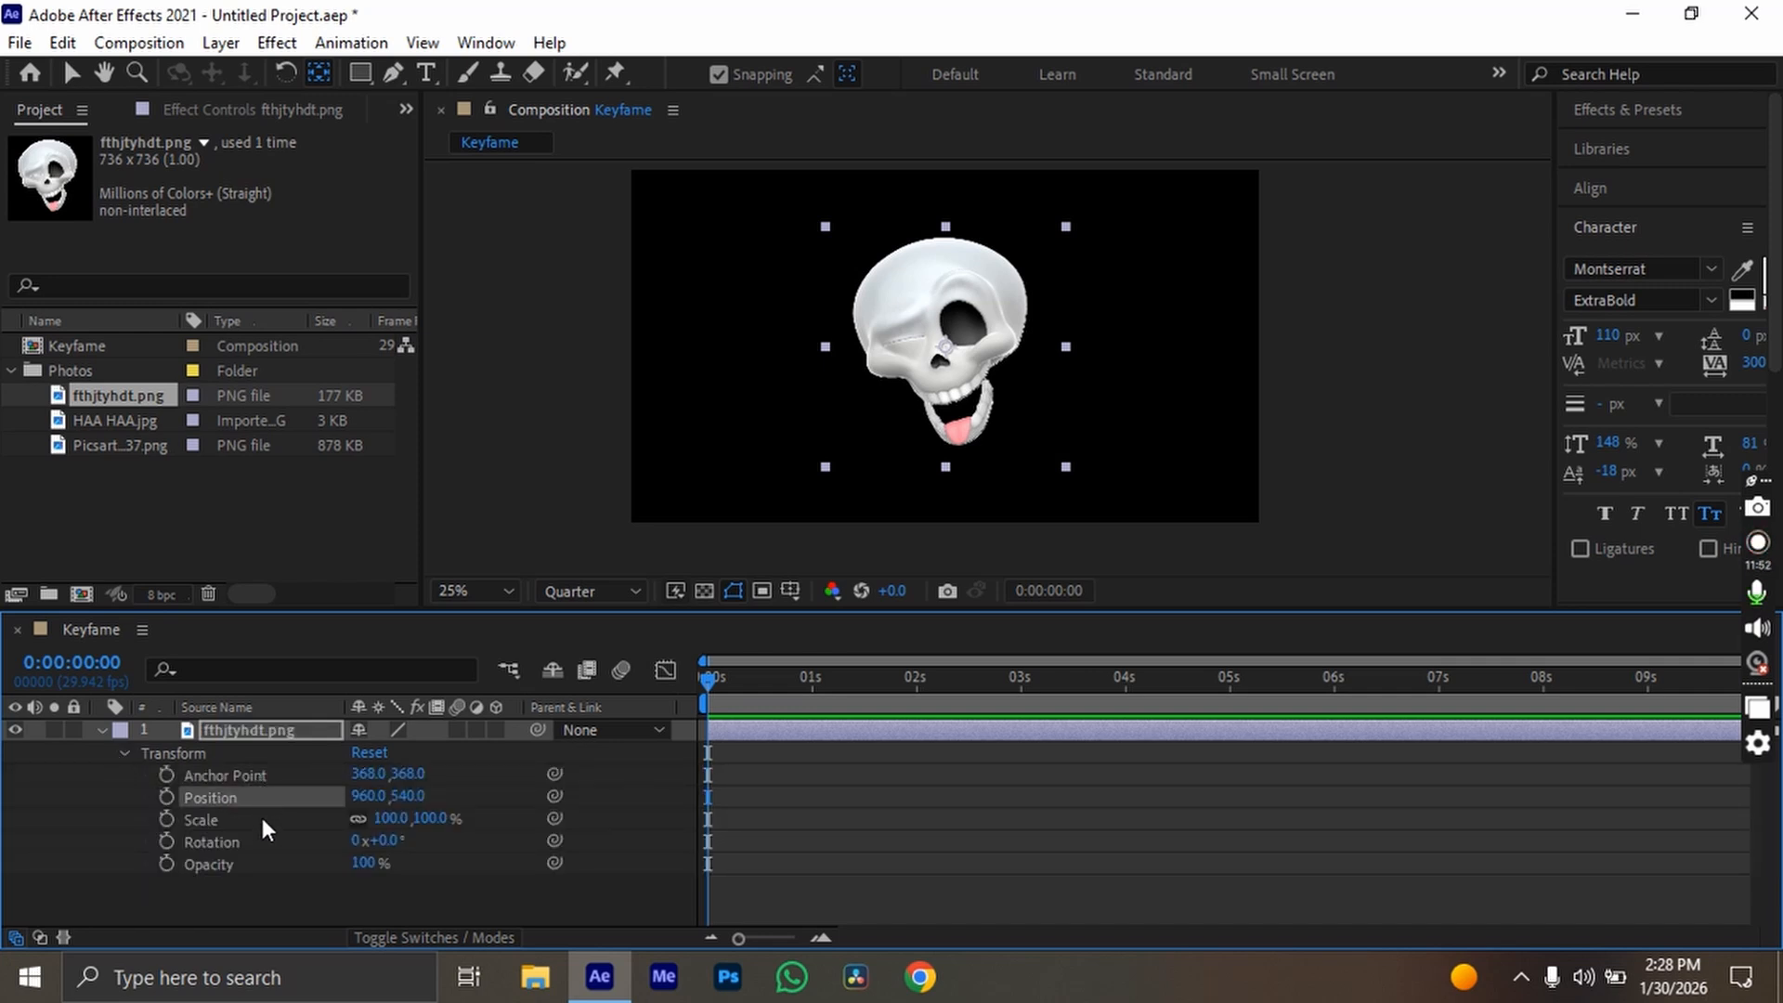
click(261, 817)
click(265, 839)
click(267, 862)
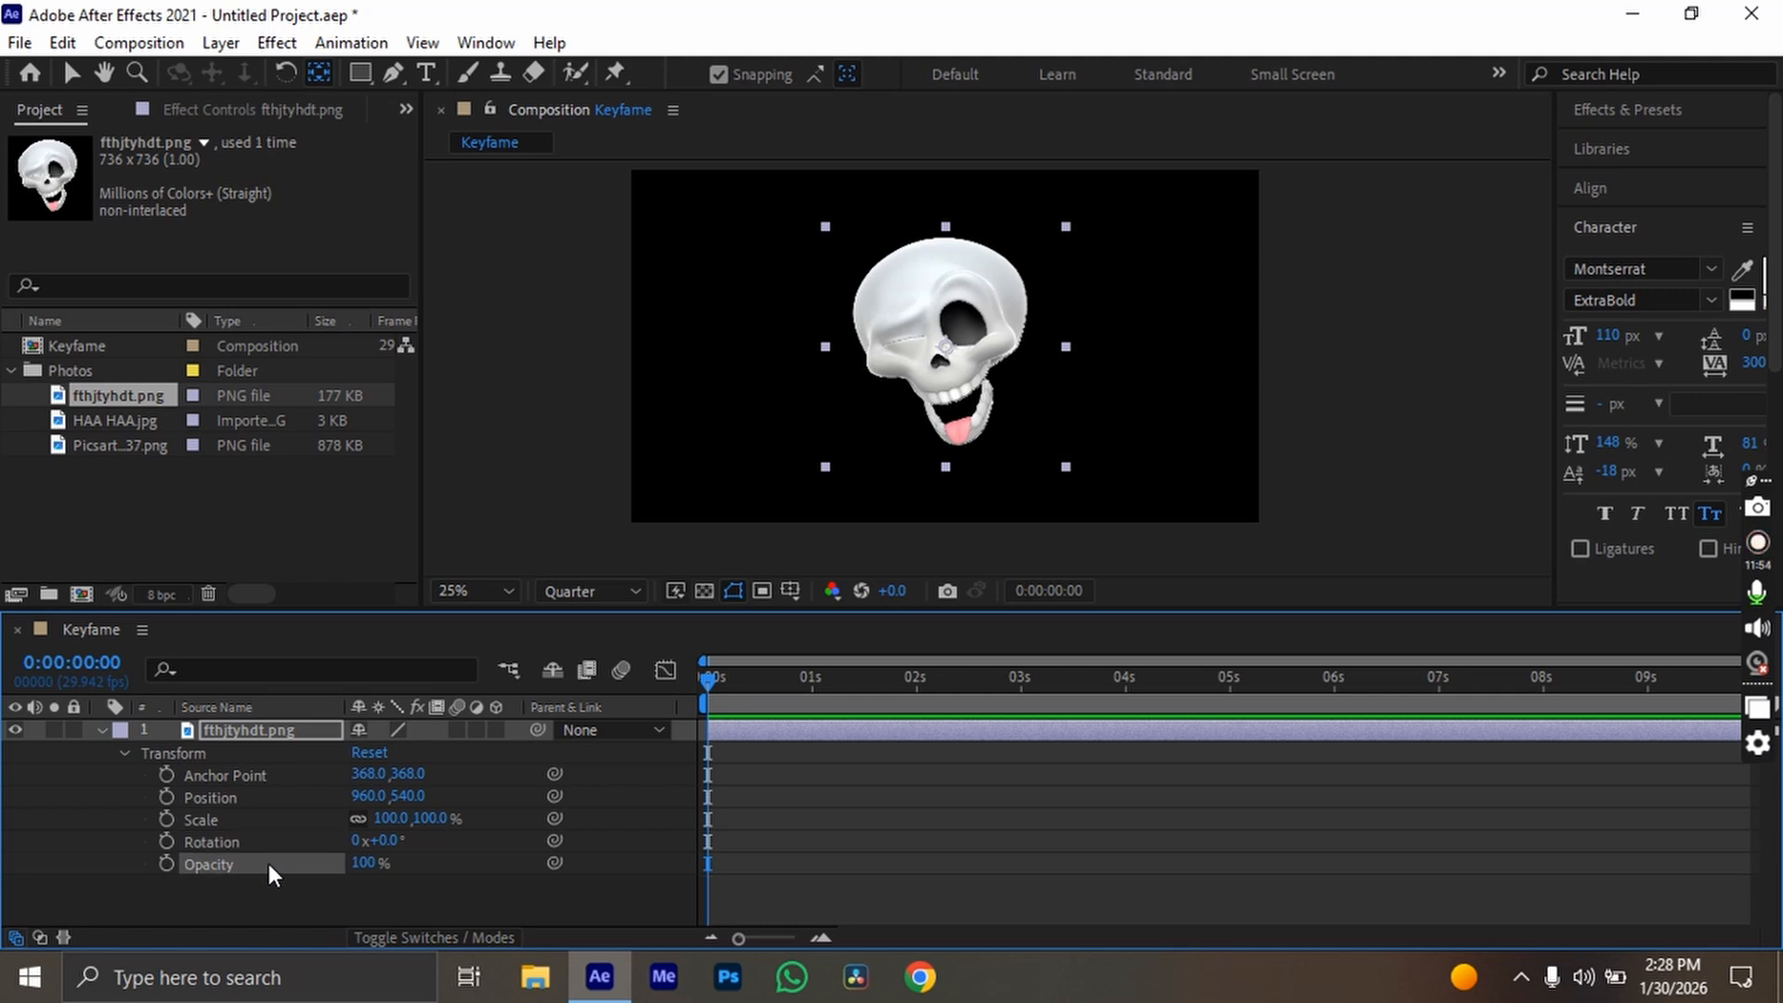
click(275, 780)
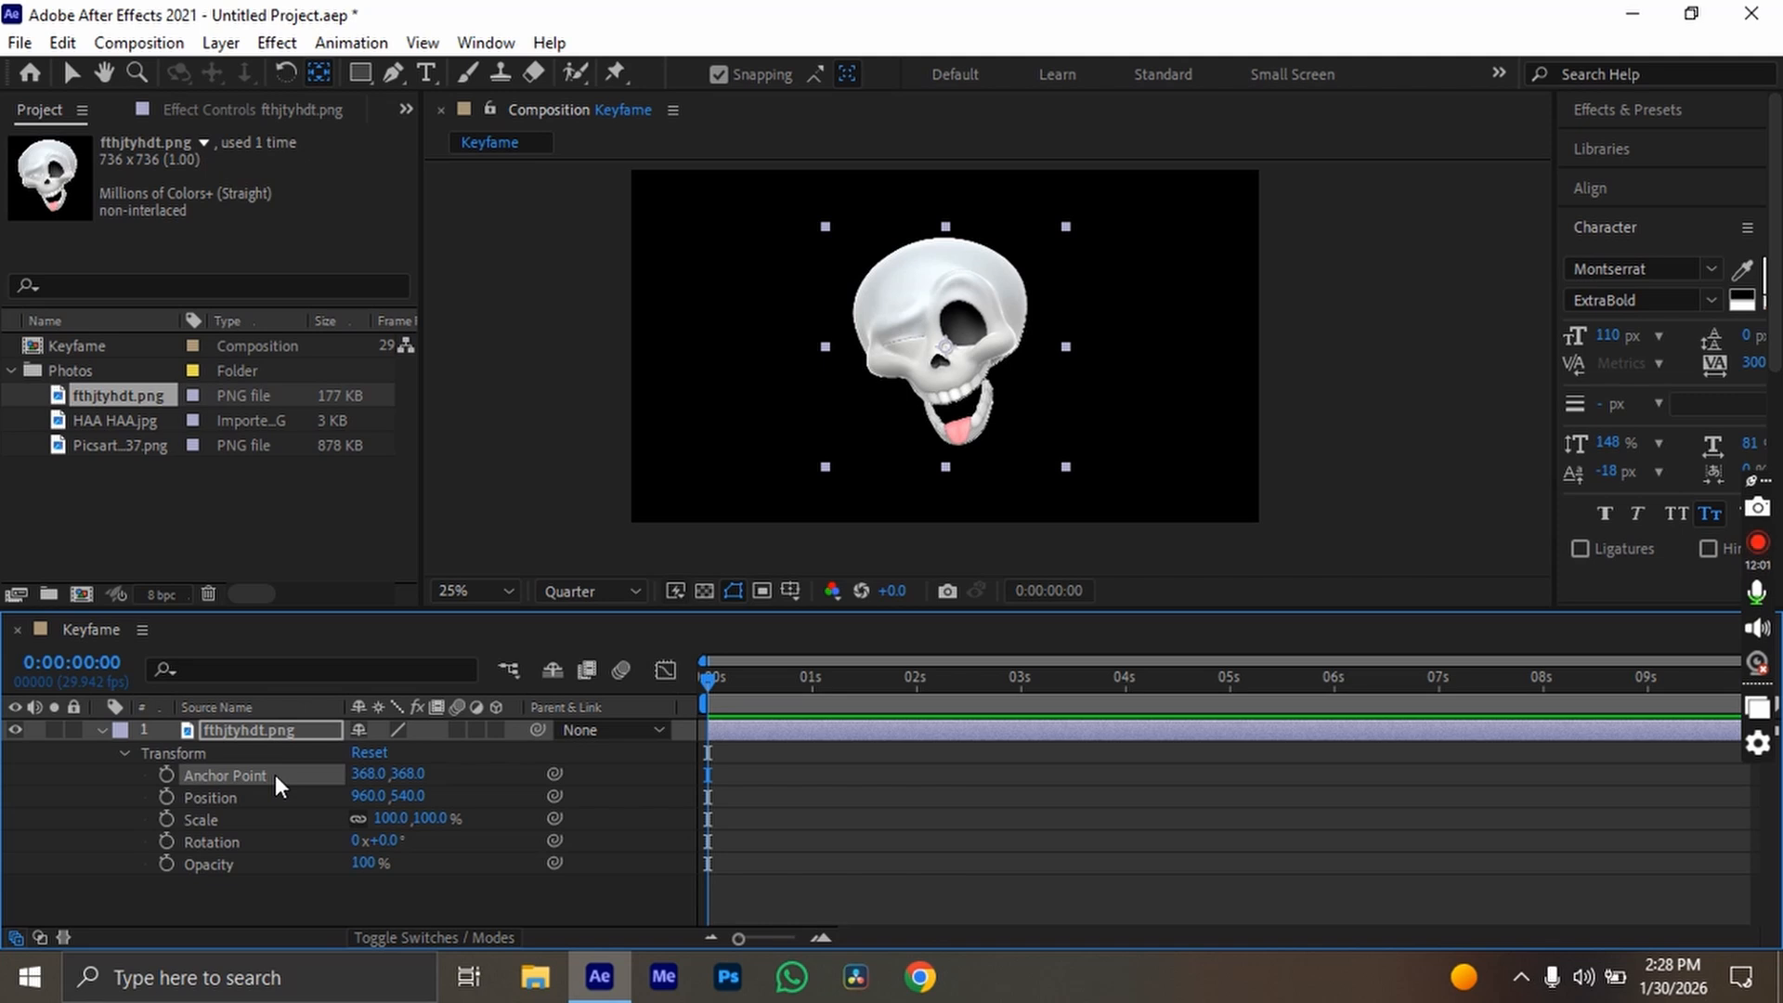
Inspect the skull's anchor point up close and move the layer with the Selection tool to position 996, 528.
key(v)
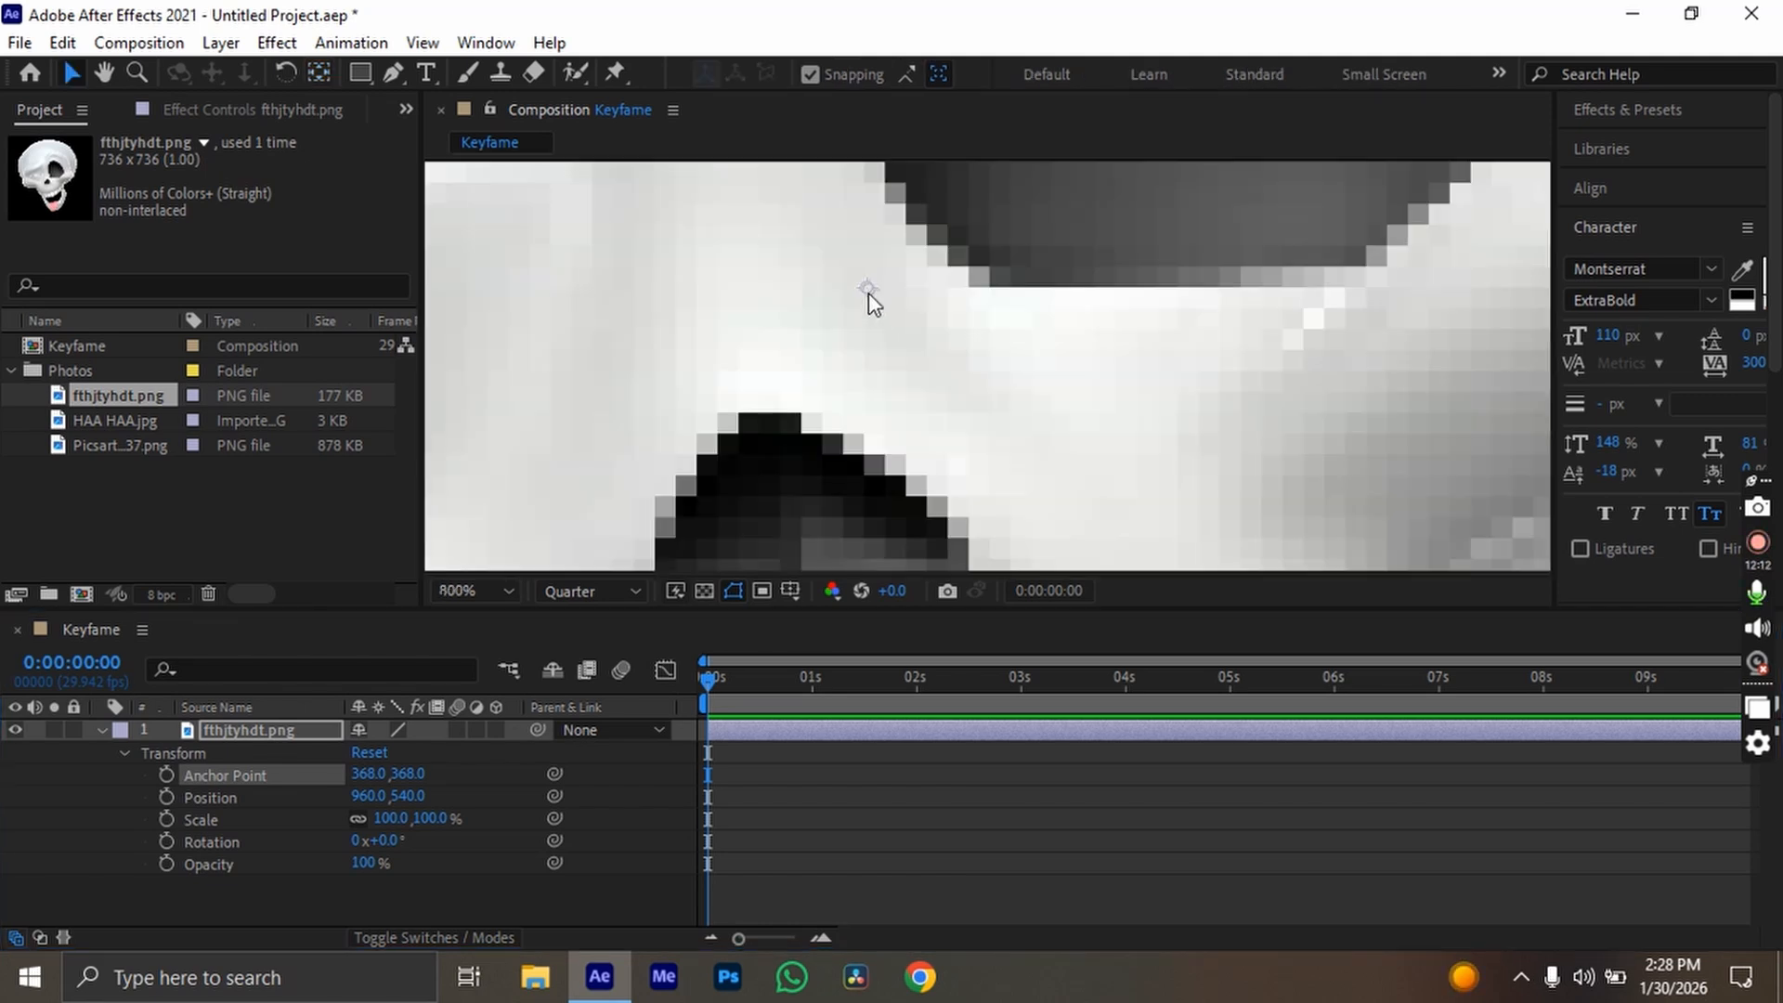
scroll(867, 293, down, 10)
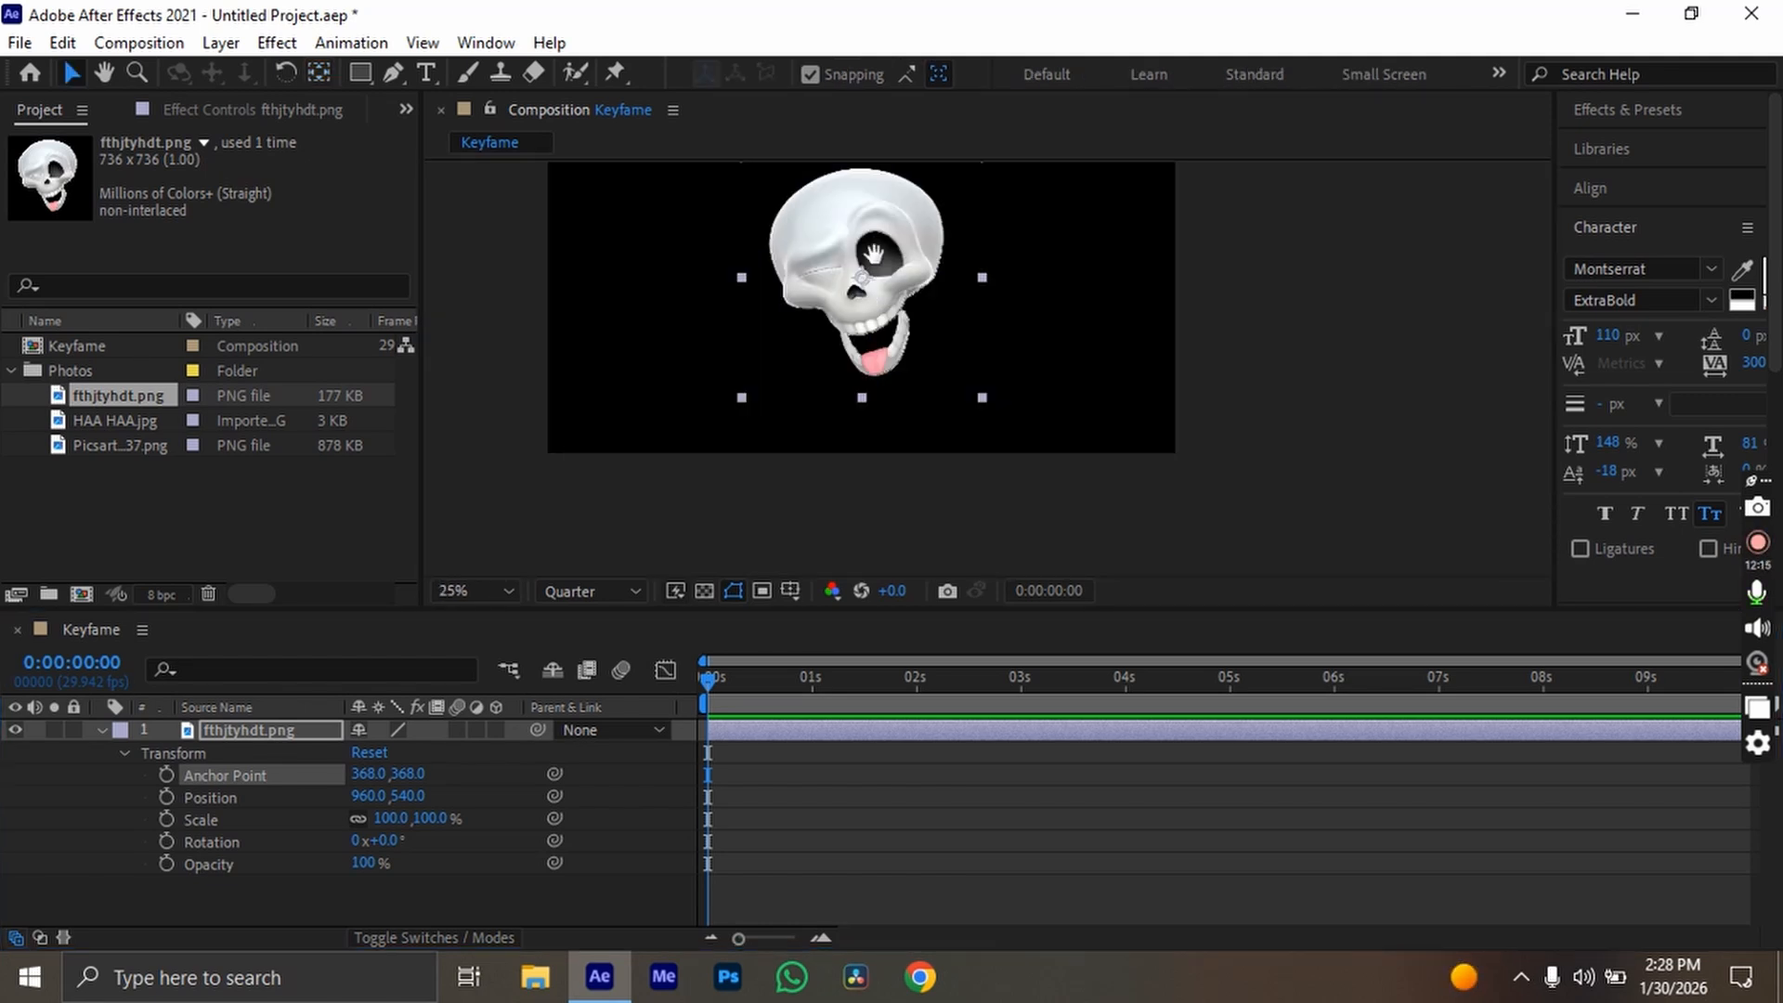
drag(873, 253, 923, 318)
scroll(925, 321, up, 2)
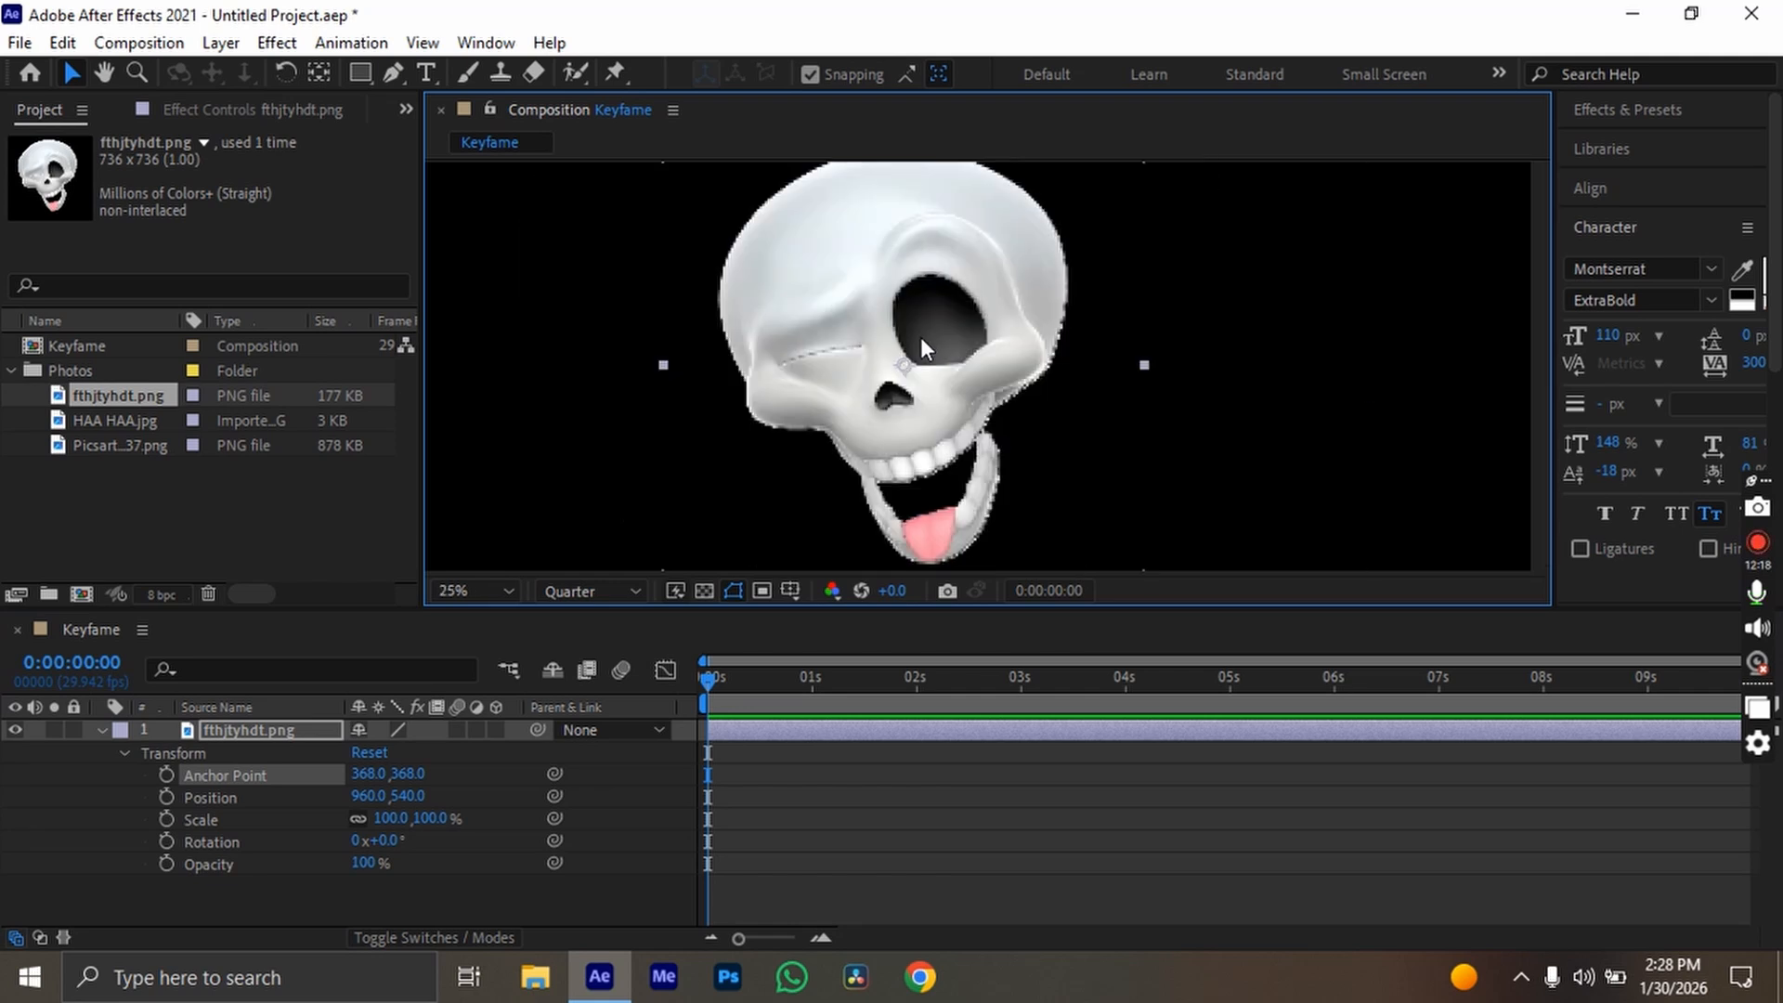
scroll(921, 338, down, 2)
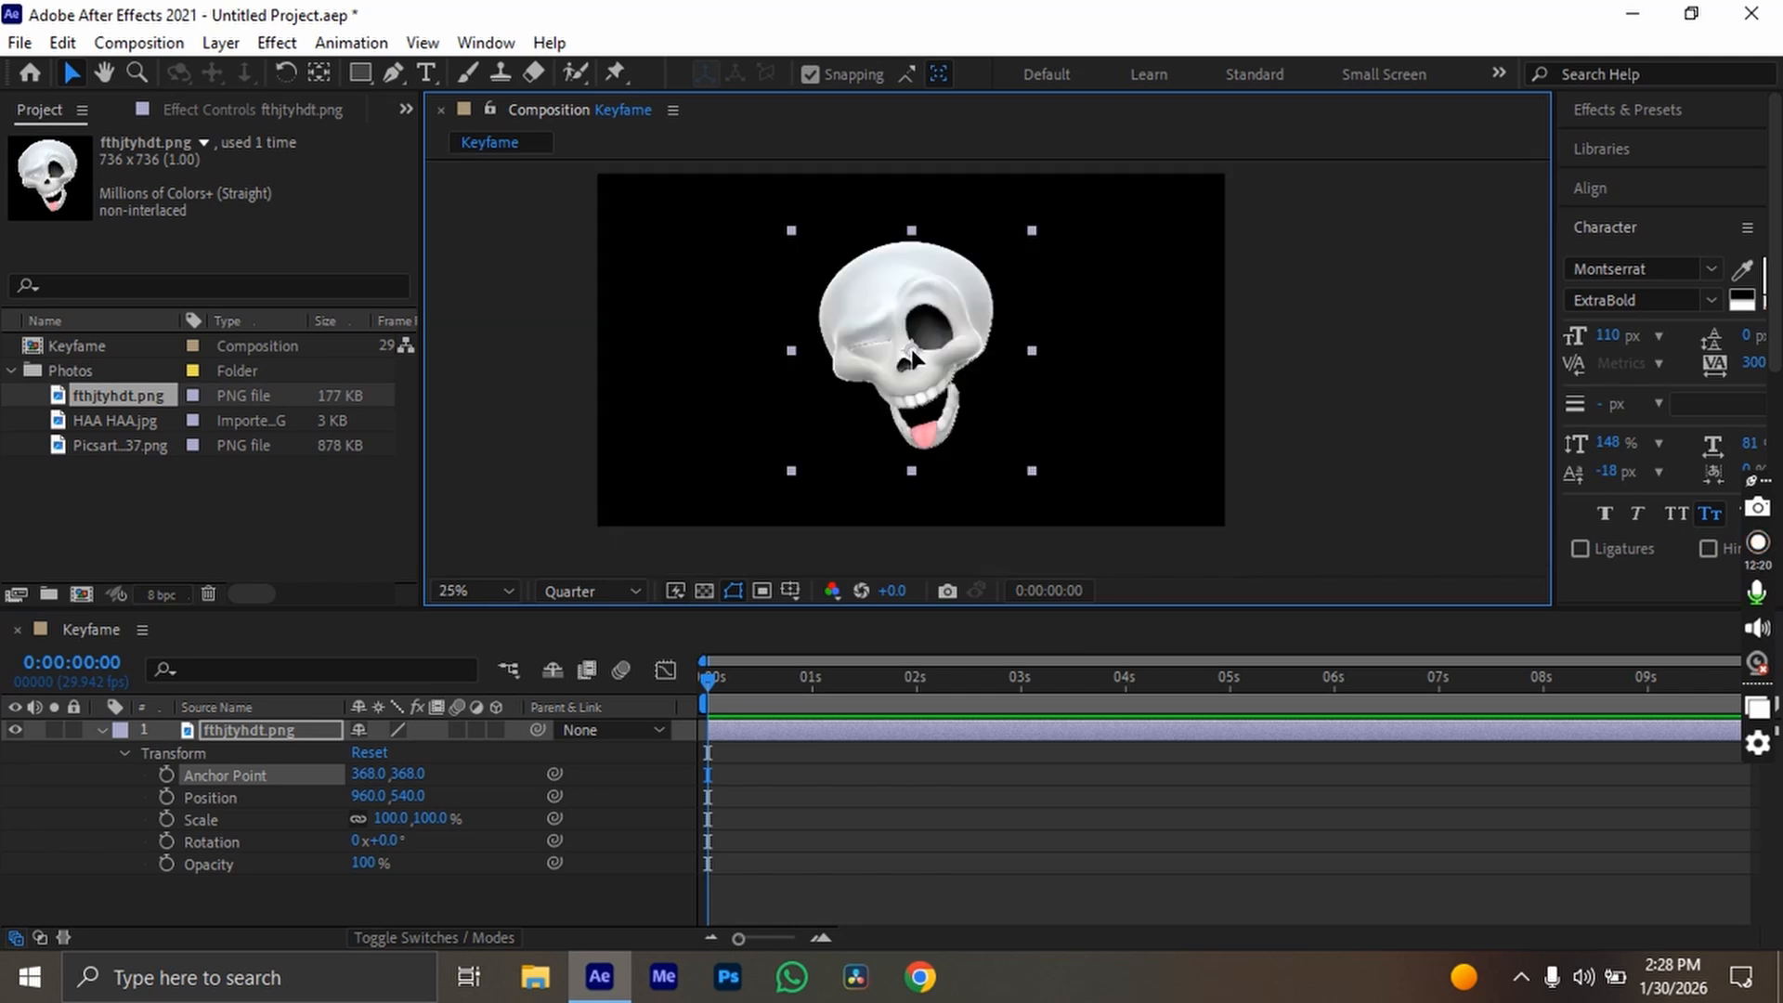
drag(913, 358, 977, 372)
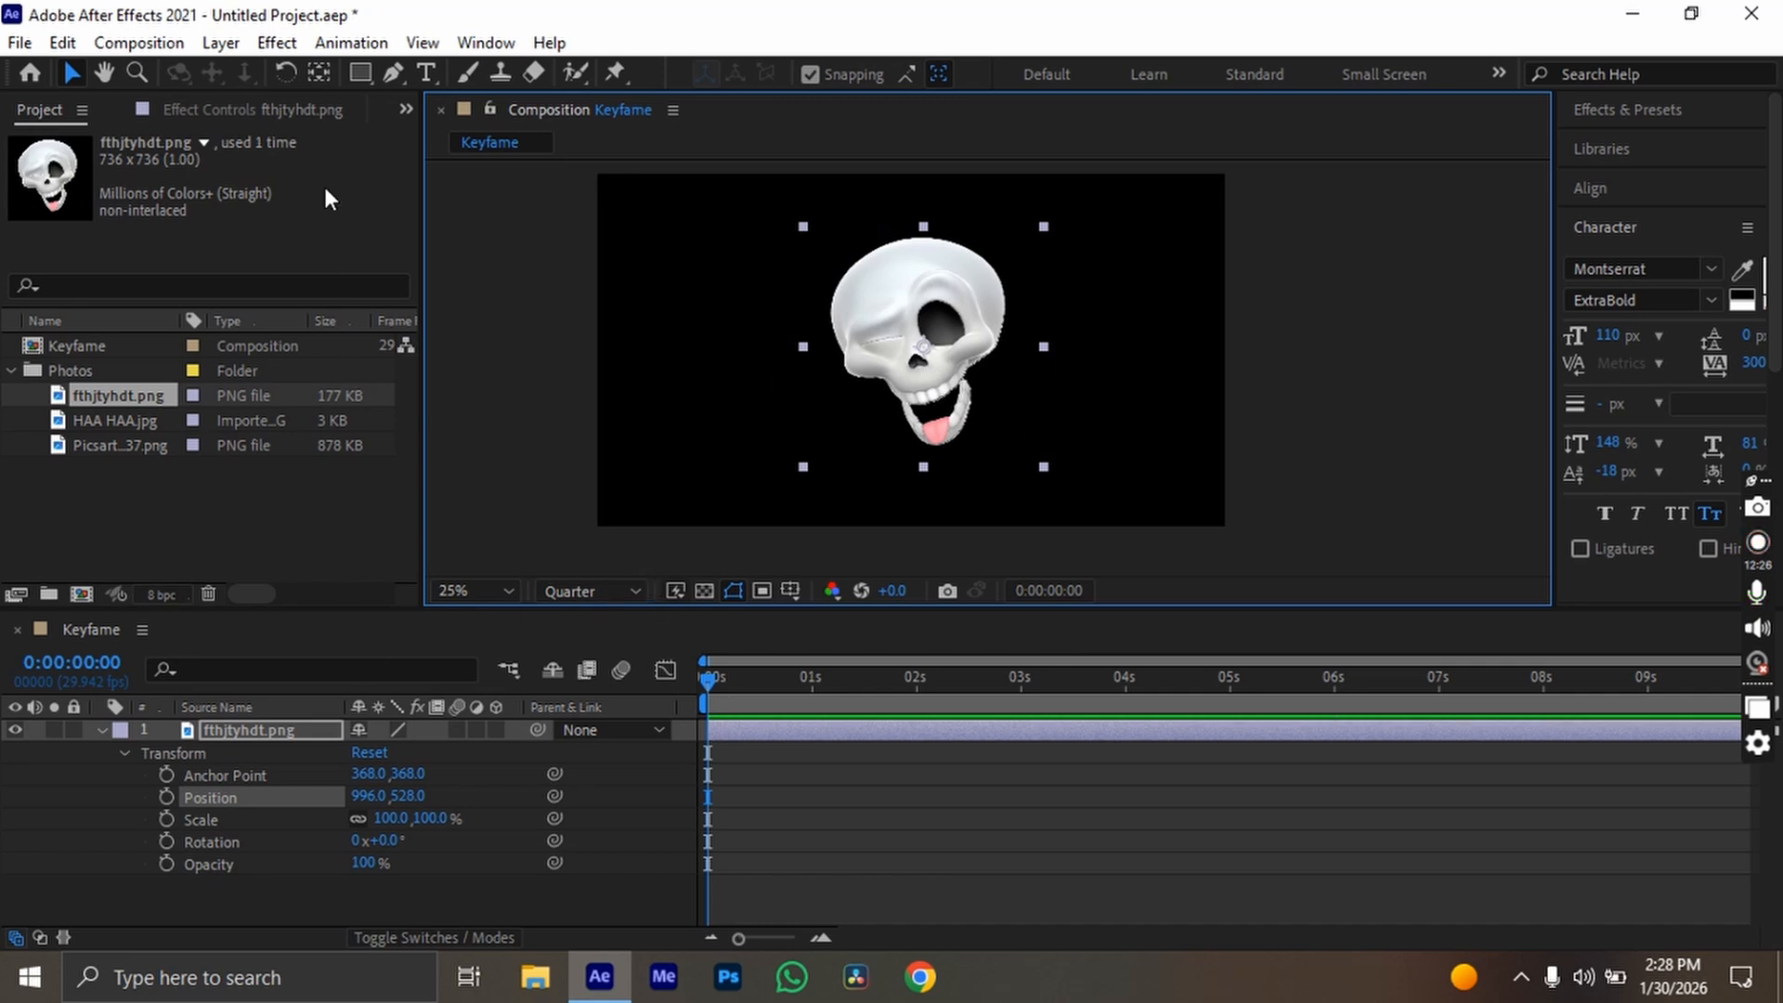
With the Pan Behind tool and snapping off, move the anchor point beside the skull's jaw to about 108, 540.
click(317, 74)
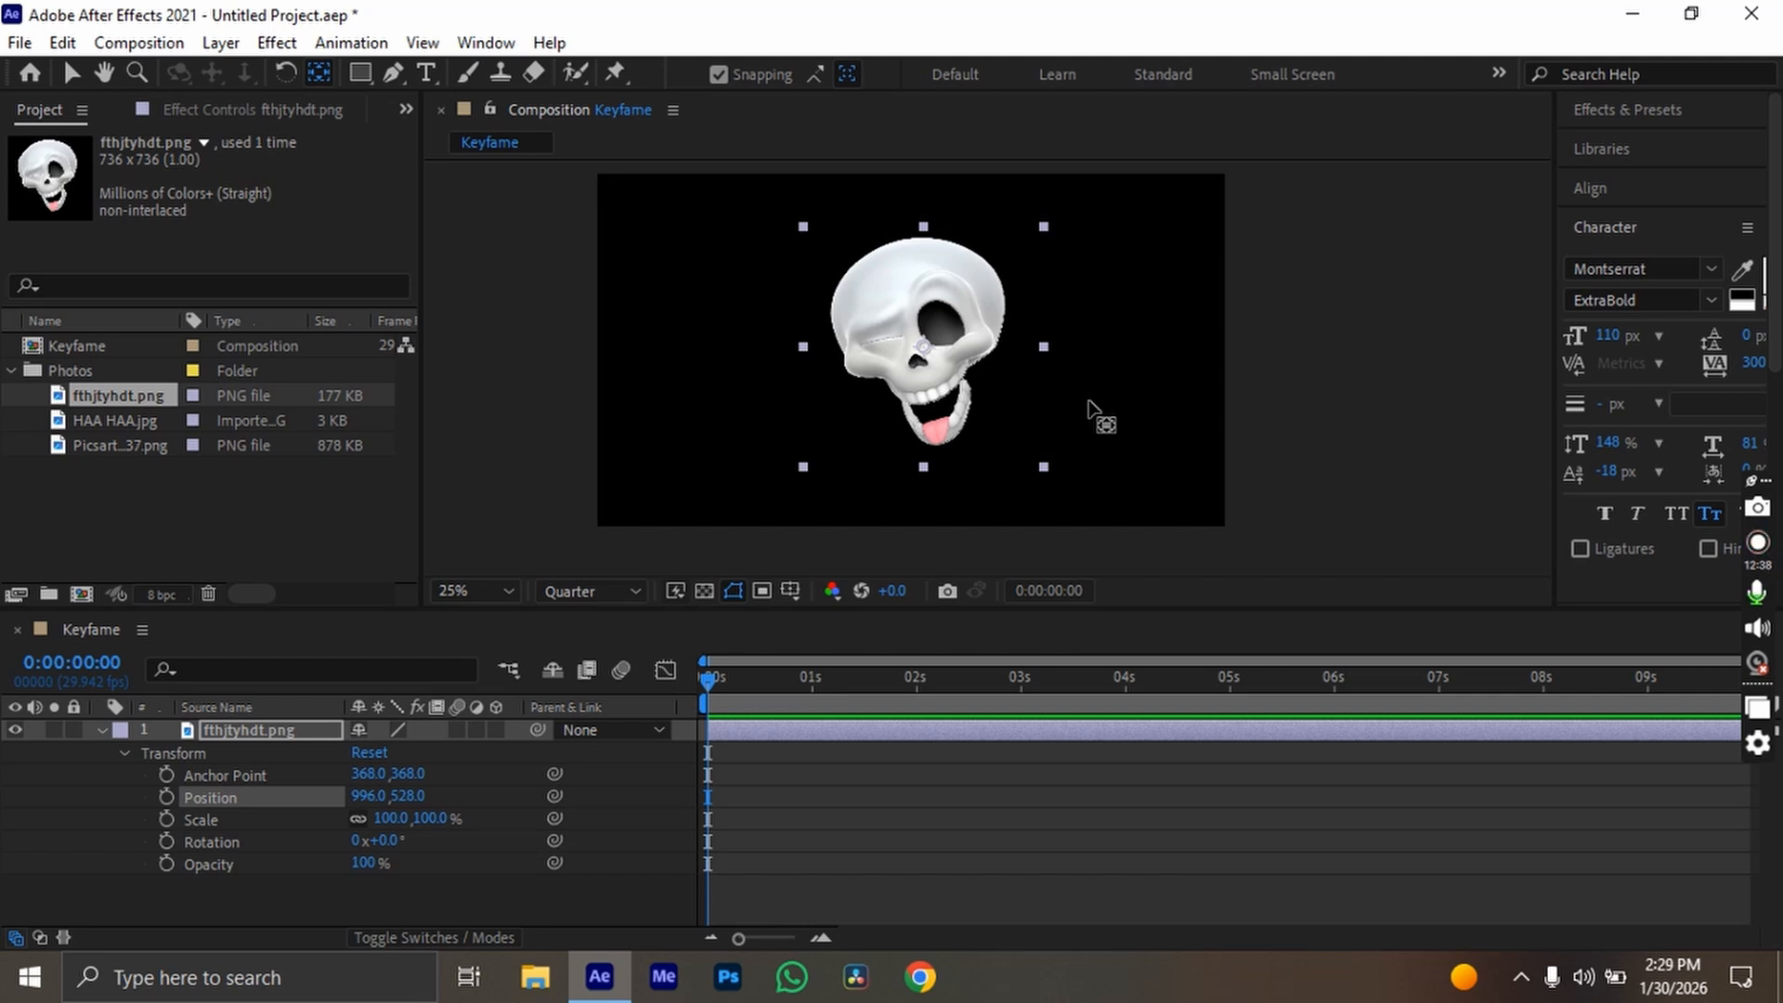
click(925, 368)
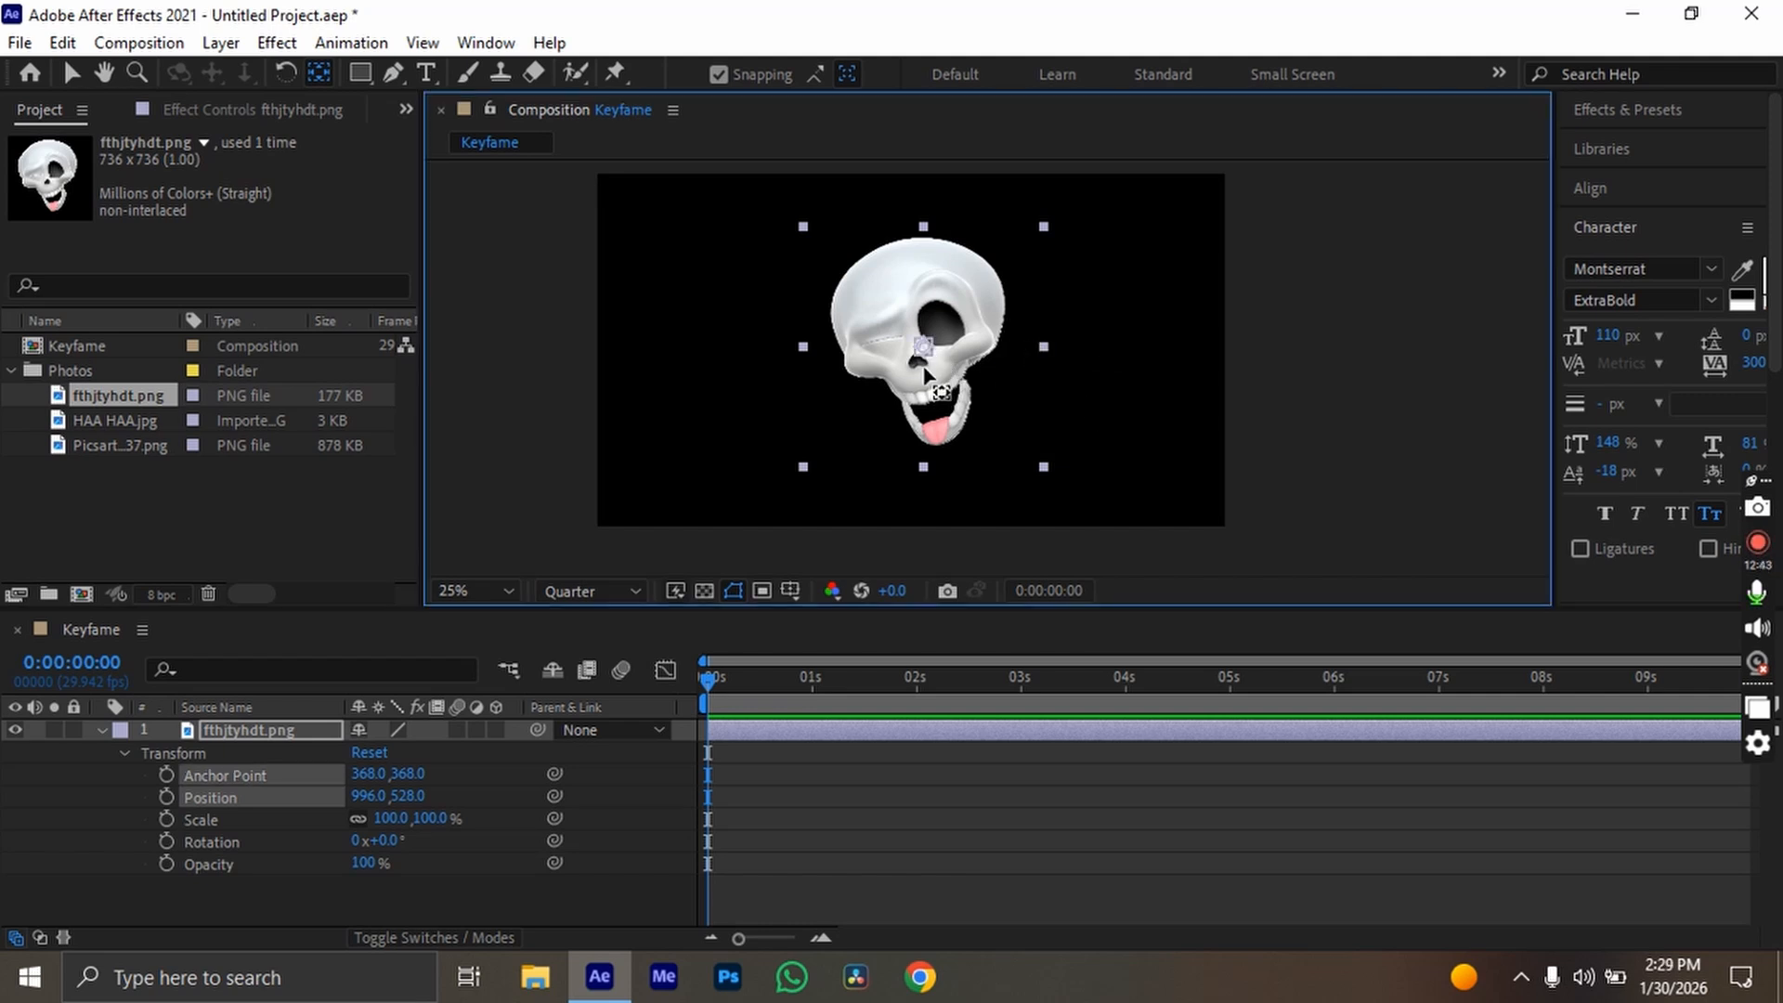
click(718, 75)
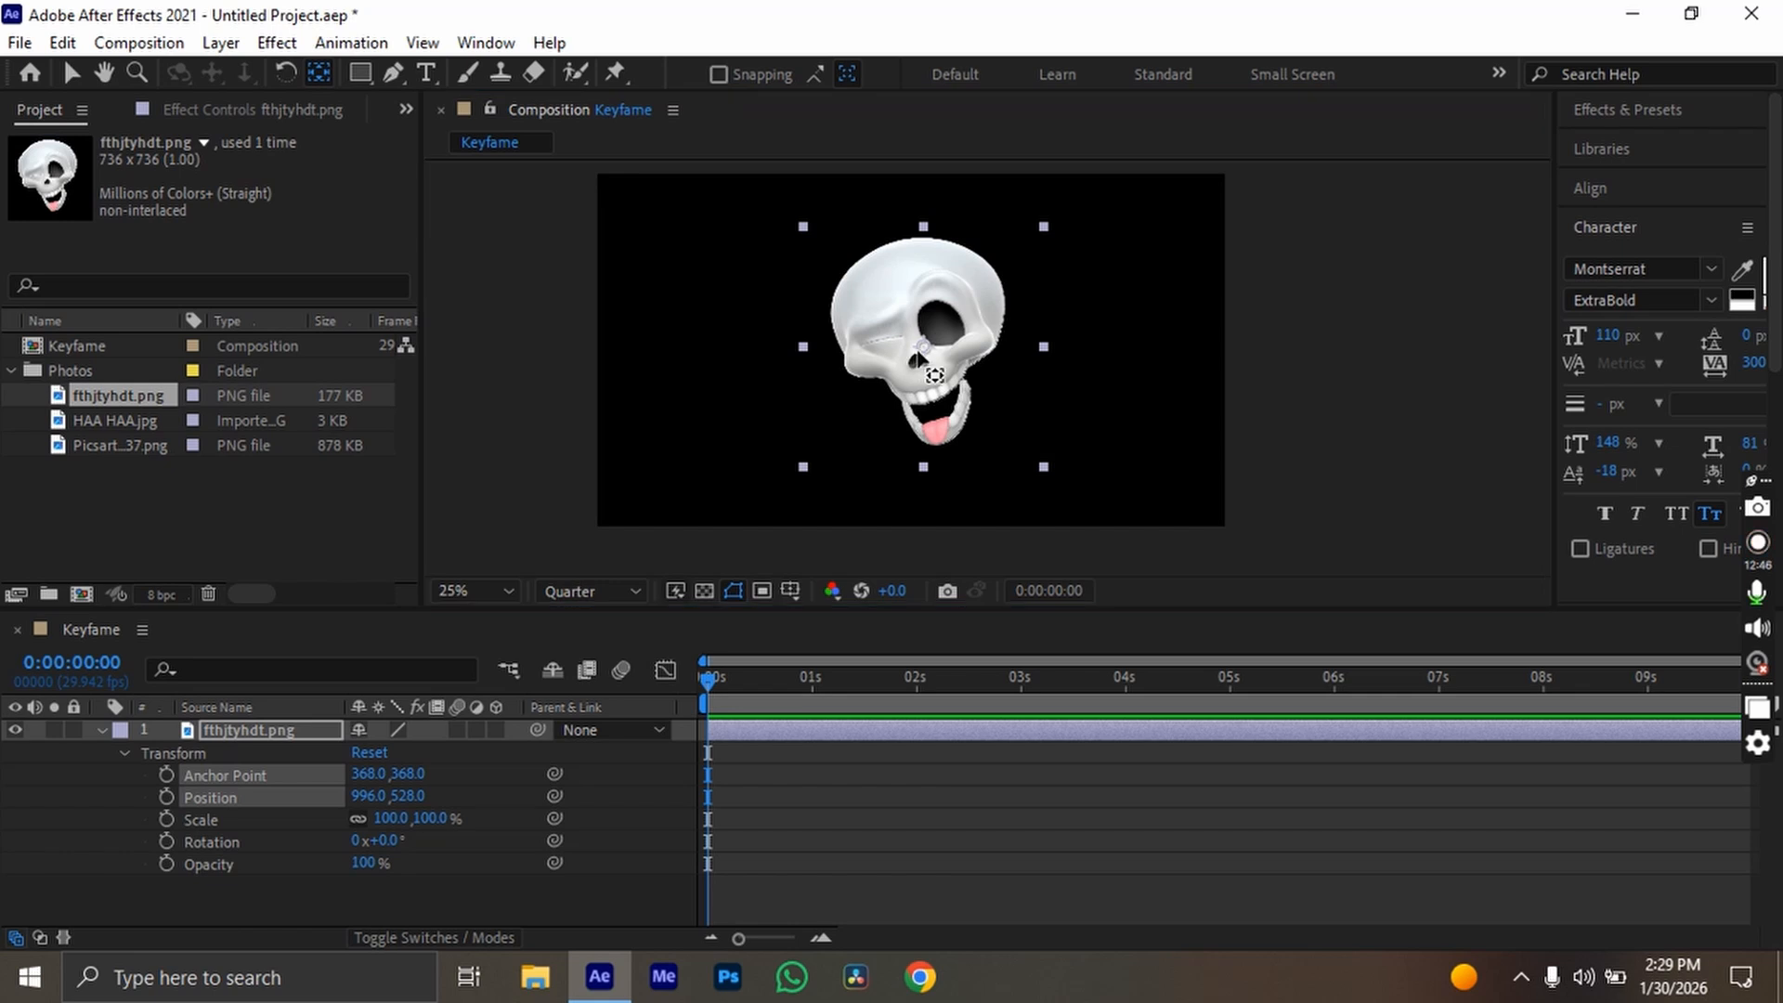
drag(923, 351, 784, 446)
drag(708, 398, 825, 386)
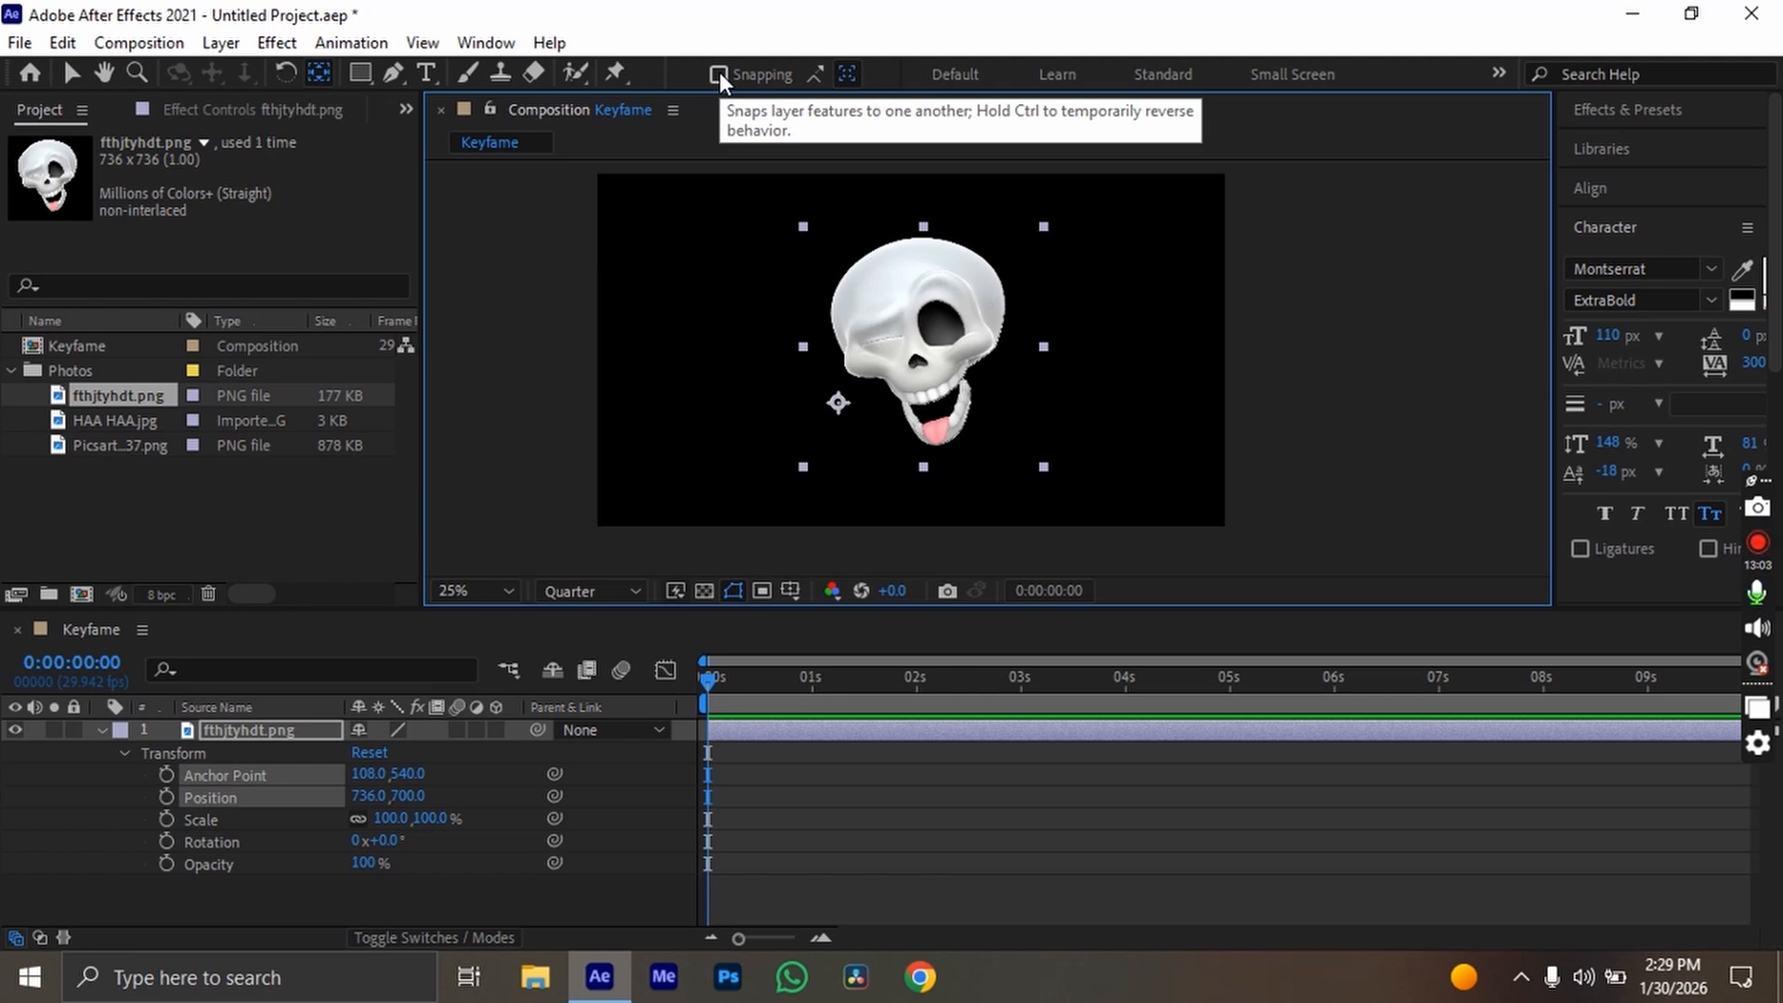
Turn snapping on, snap the anchor point to the layer's lower-left corner at 0, 736, and scale the skull to 101%.
click(718, 74)
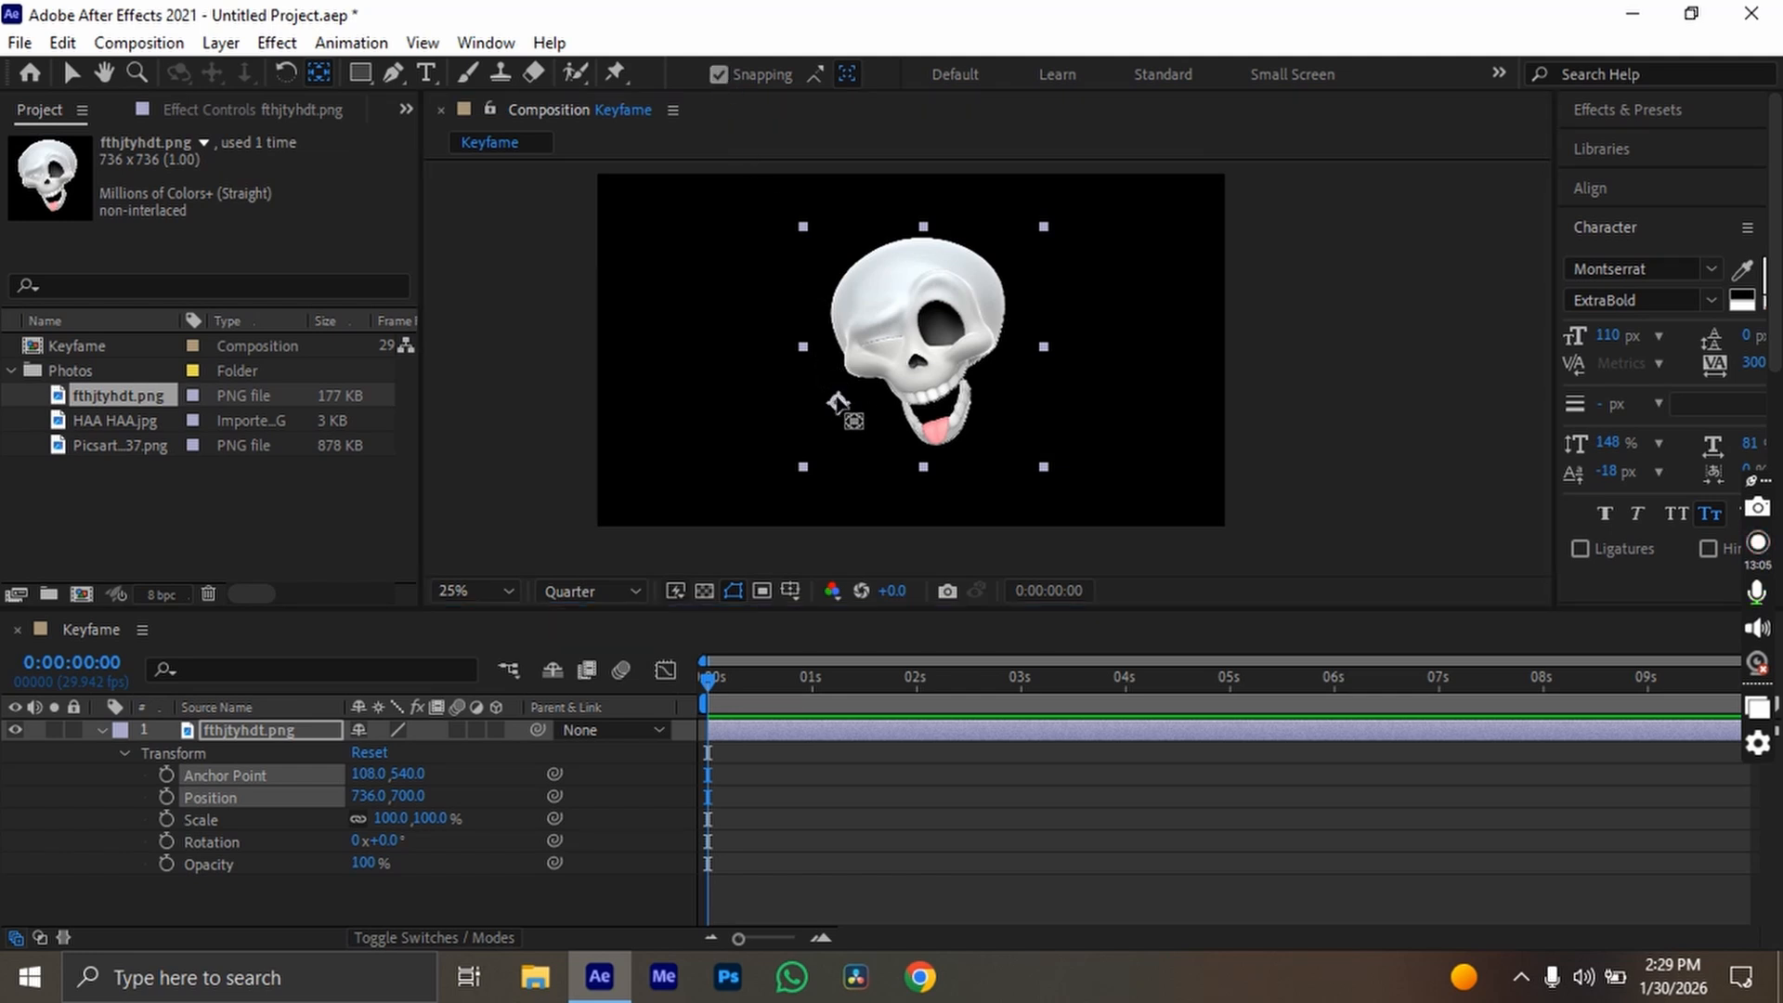
drag(837, 401, 802, 455)
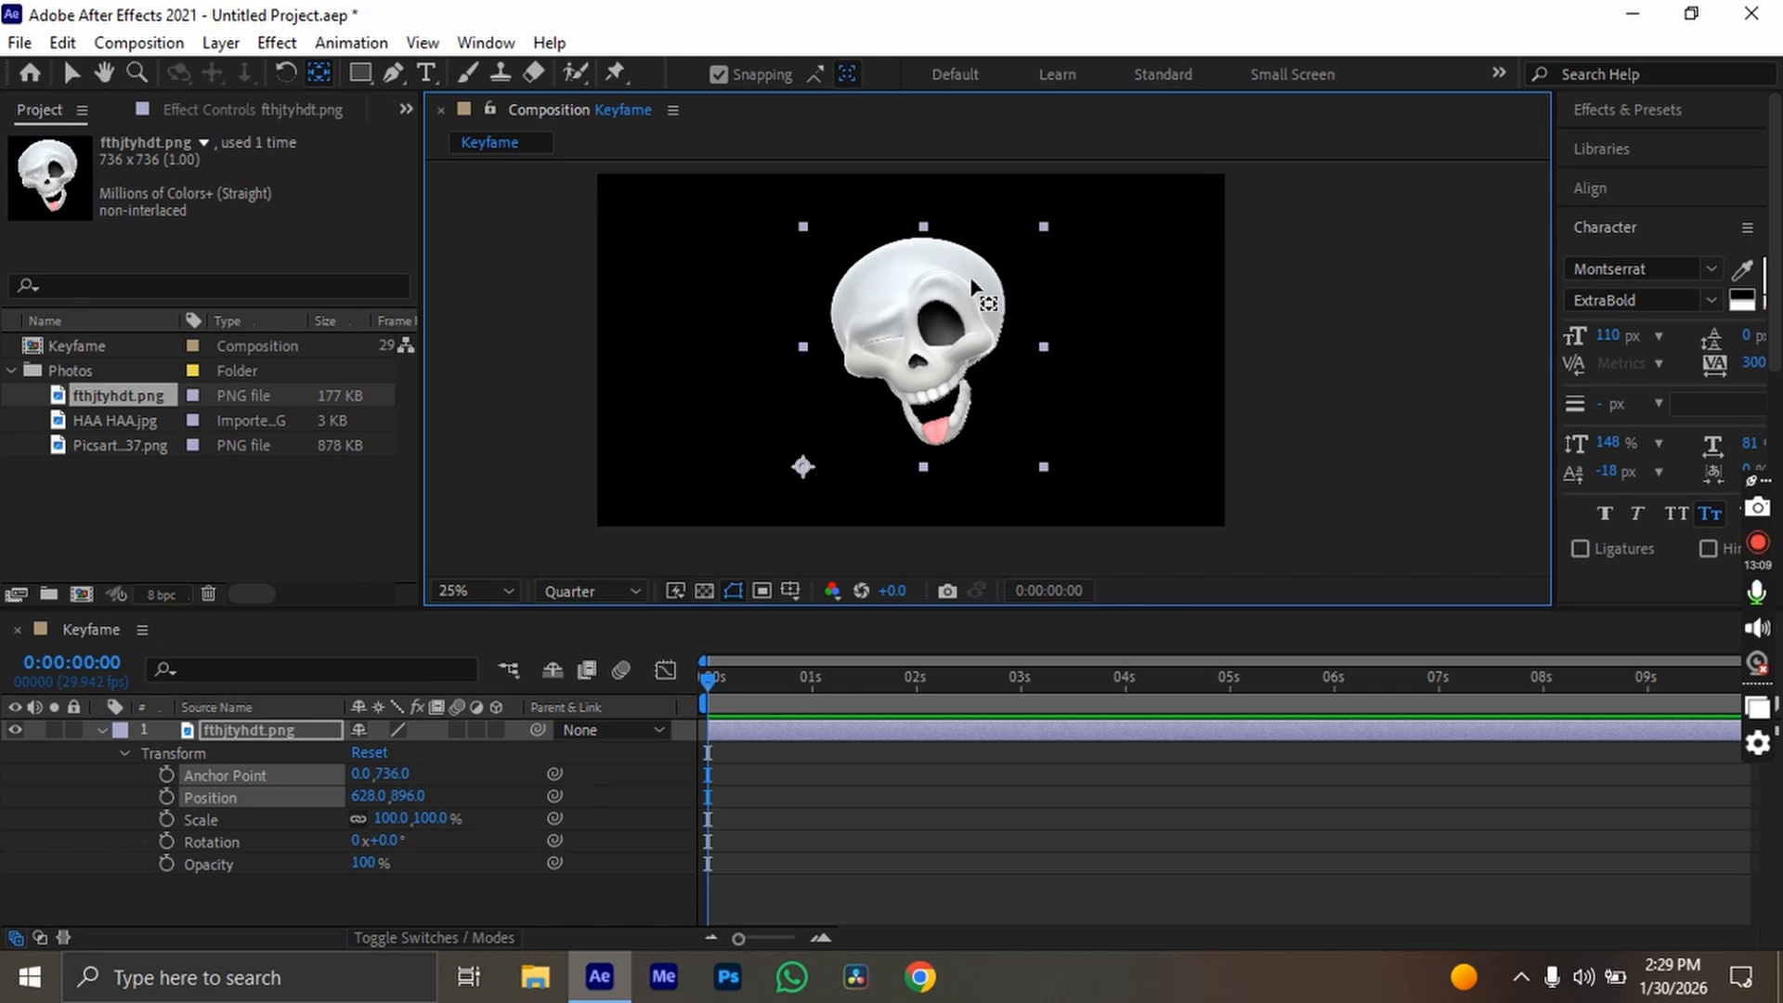
click(316, 905)
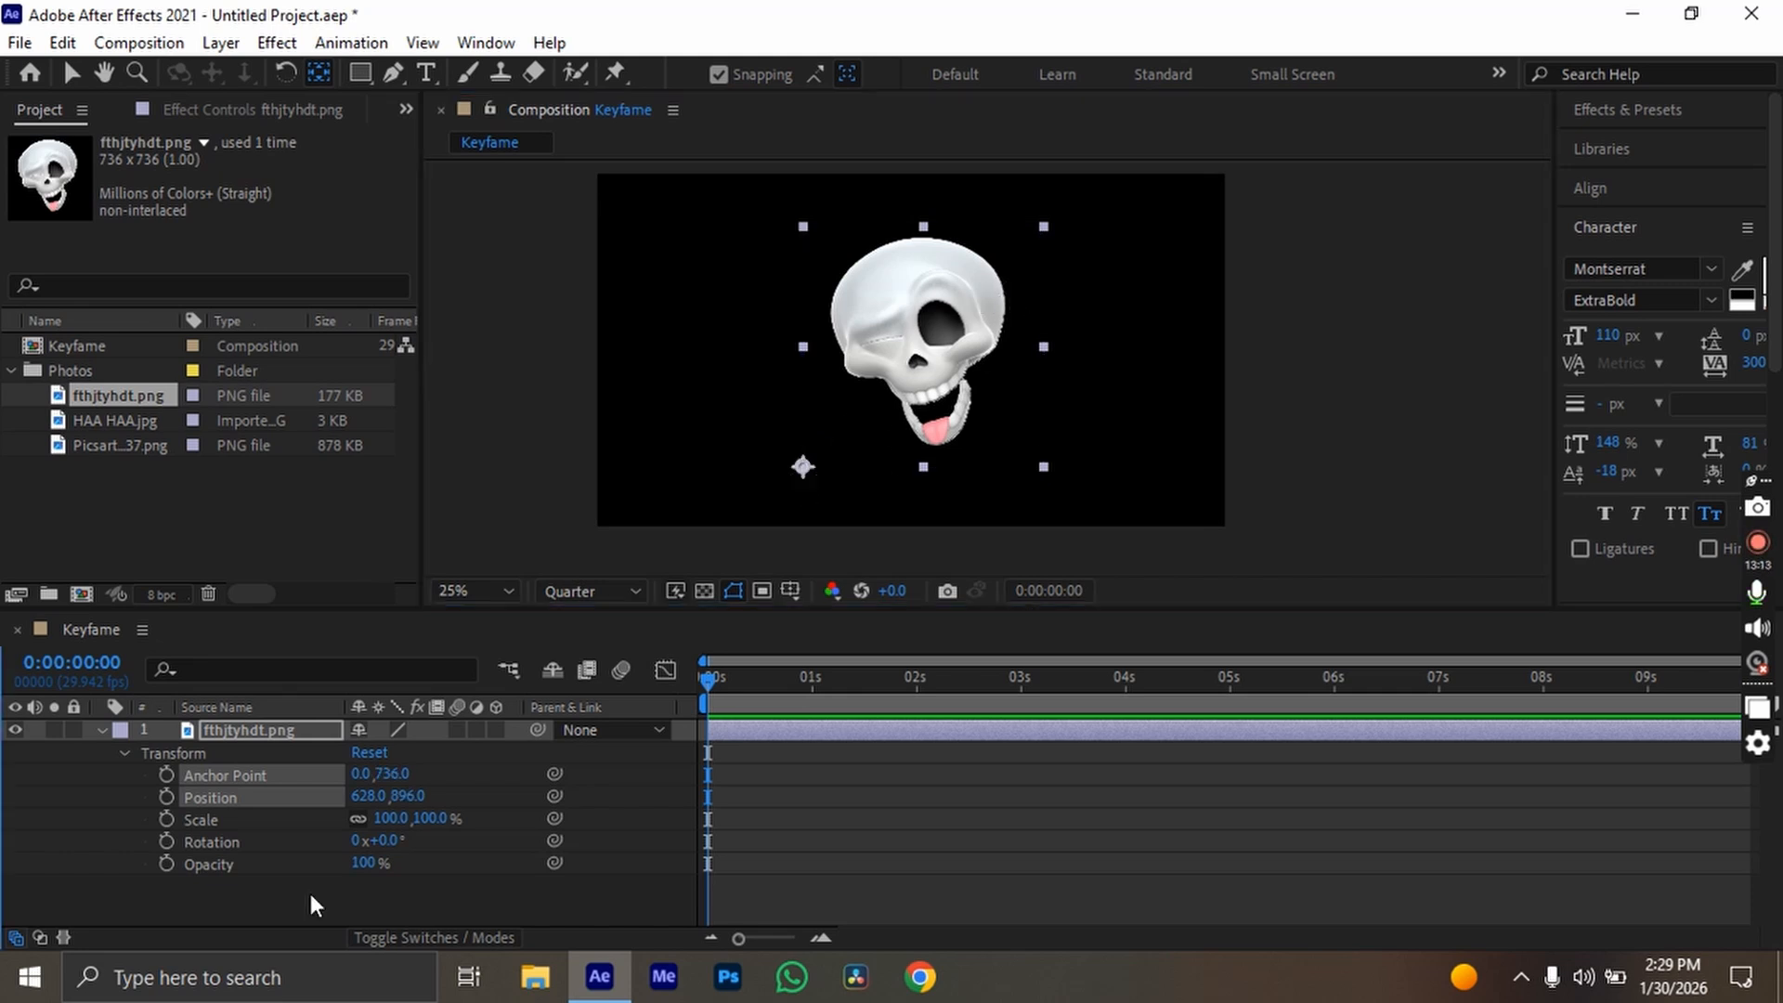
click(316, 905)
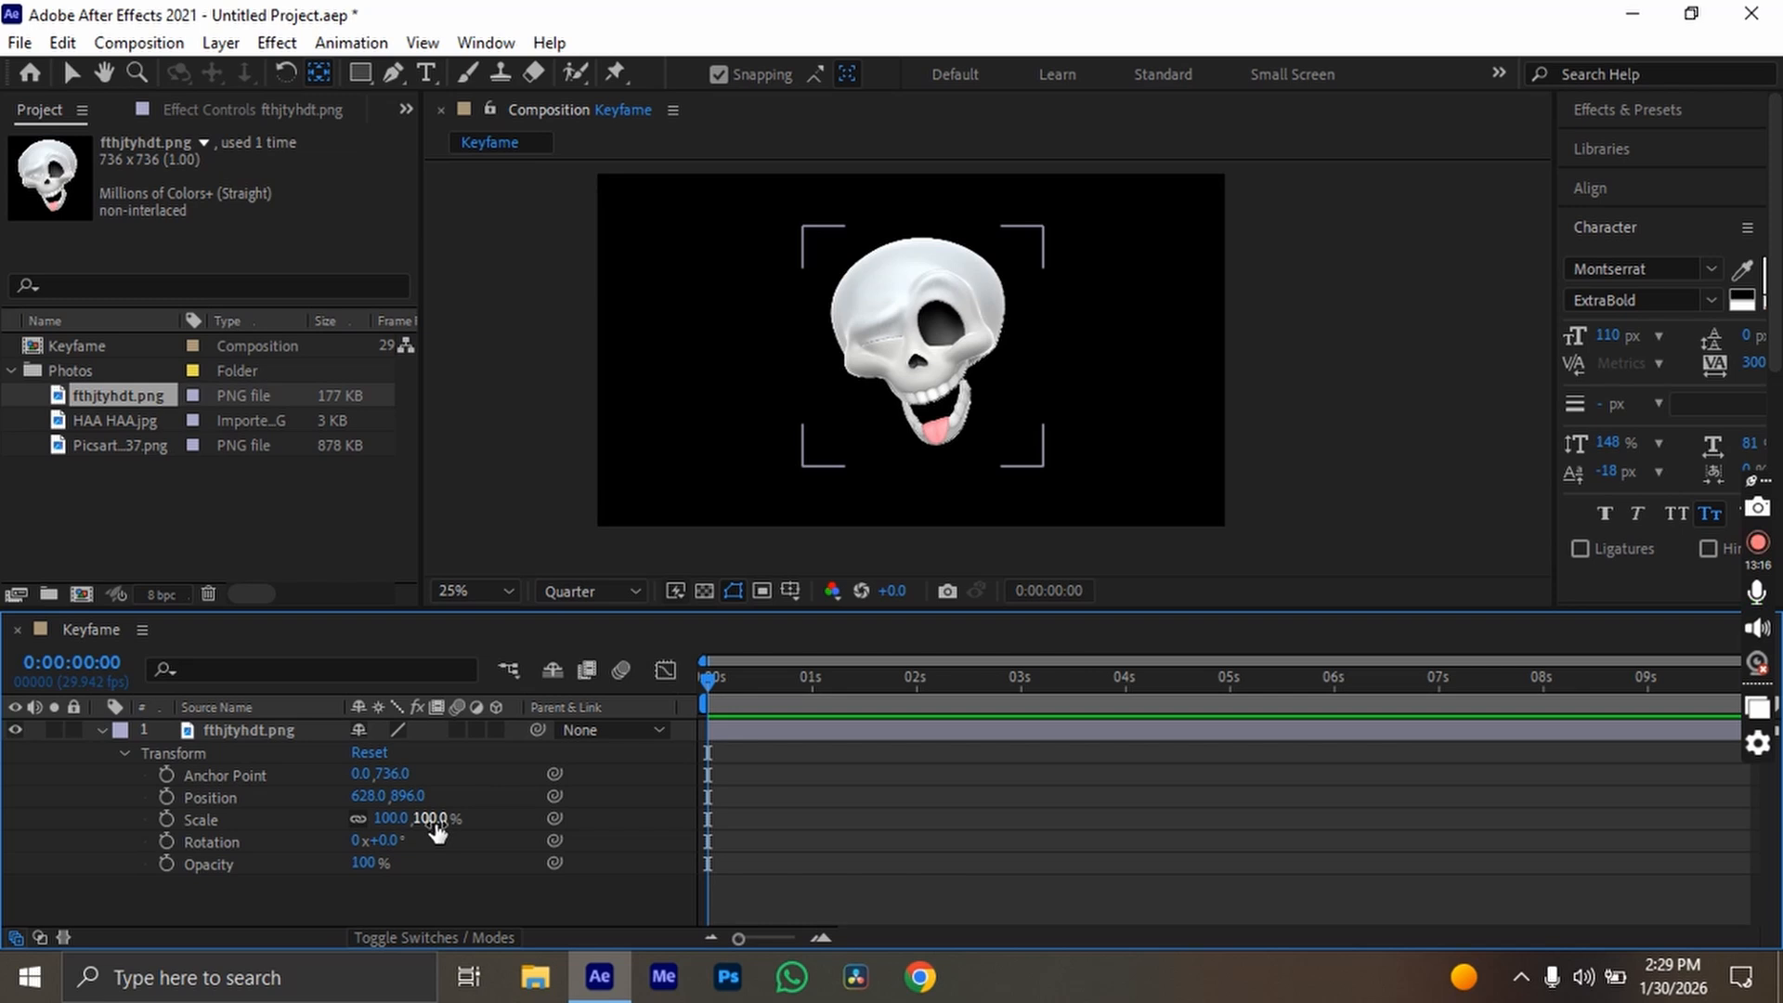
mouse_move(436, 829)
mouse_down()
mouse_move(354, 844)
mouse_move(492, 847)
mouse_move(368, 843)
mouse_move(442, 840)
mouse_up()
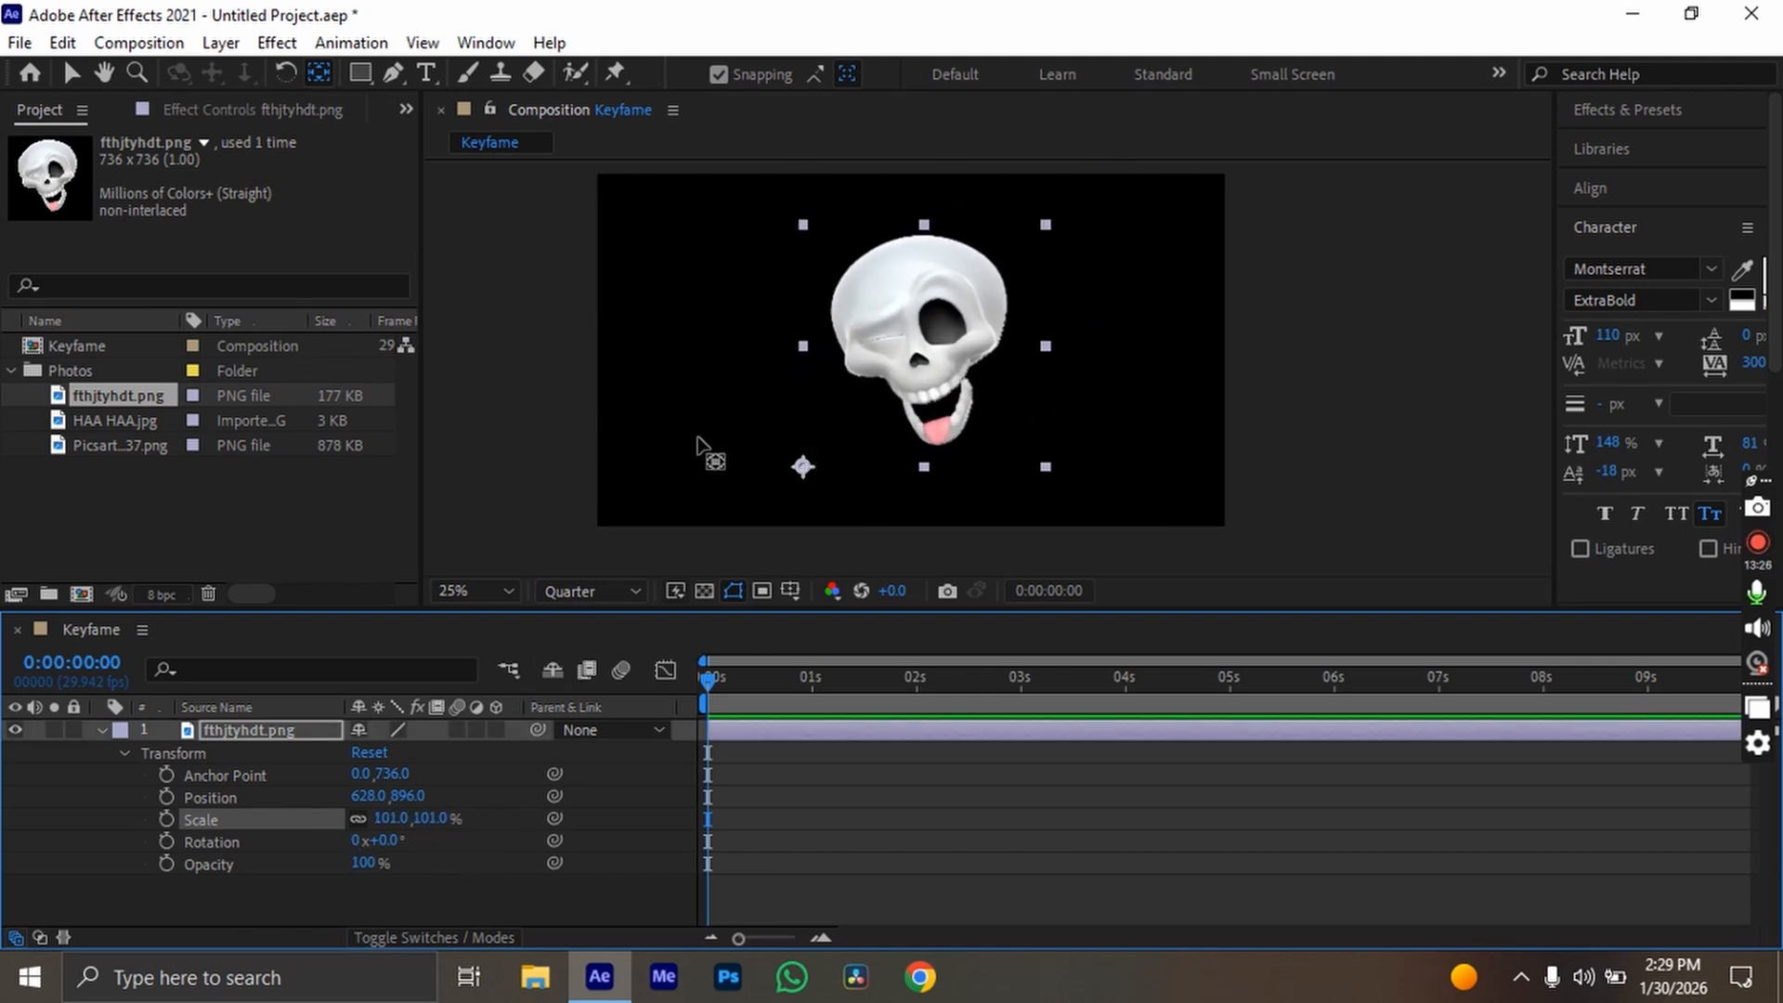
Snap the anchor point to the layer's upper-right corner at 736, 0, and scale the skull to 111%.
drag(814, 477, 1050, 240)
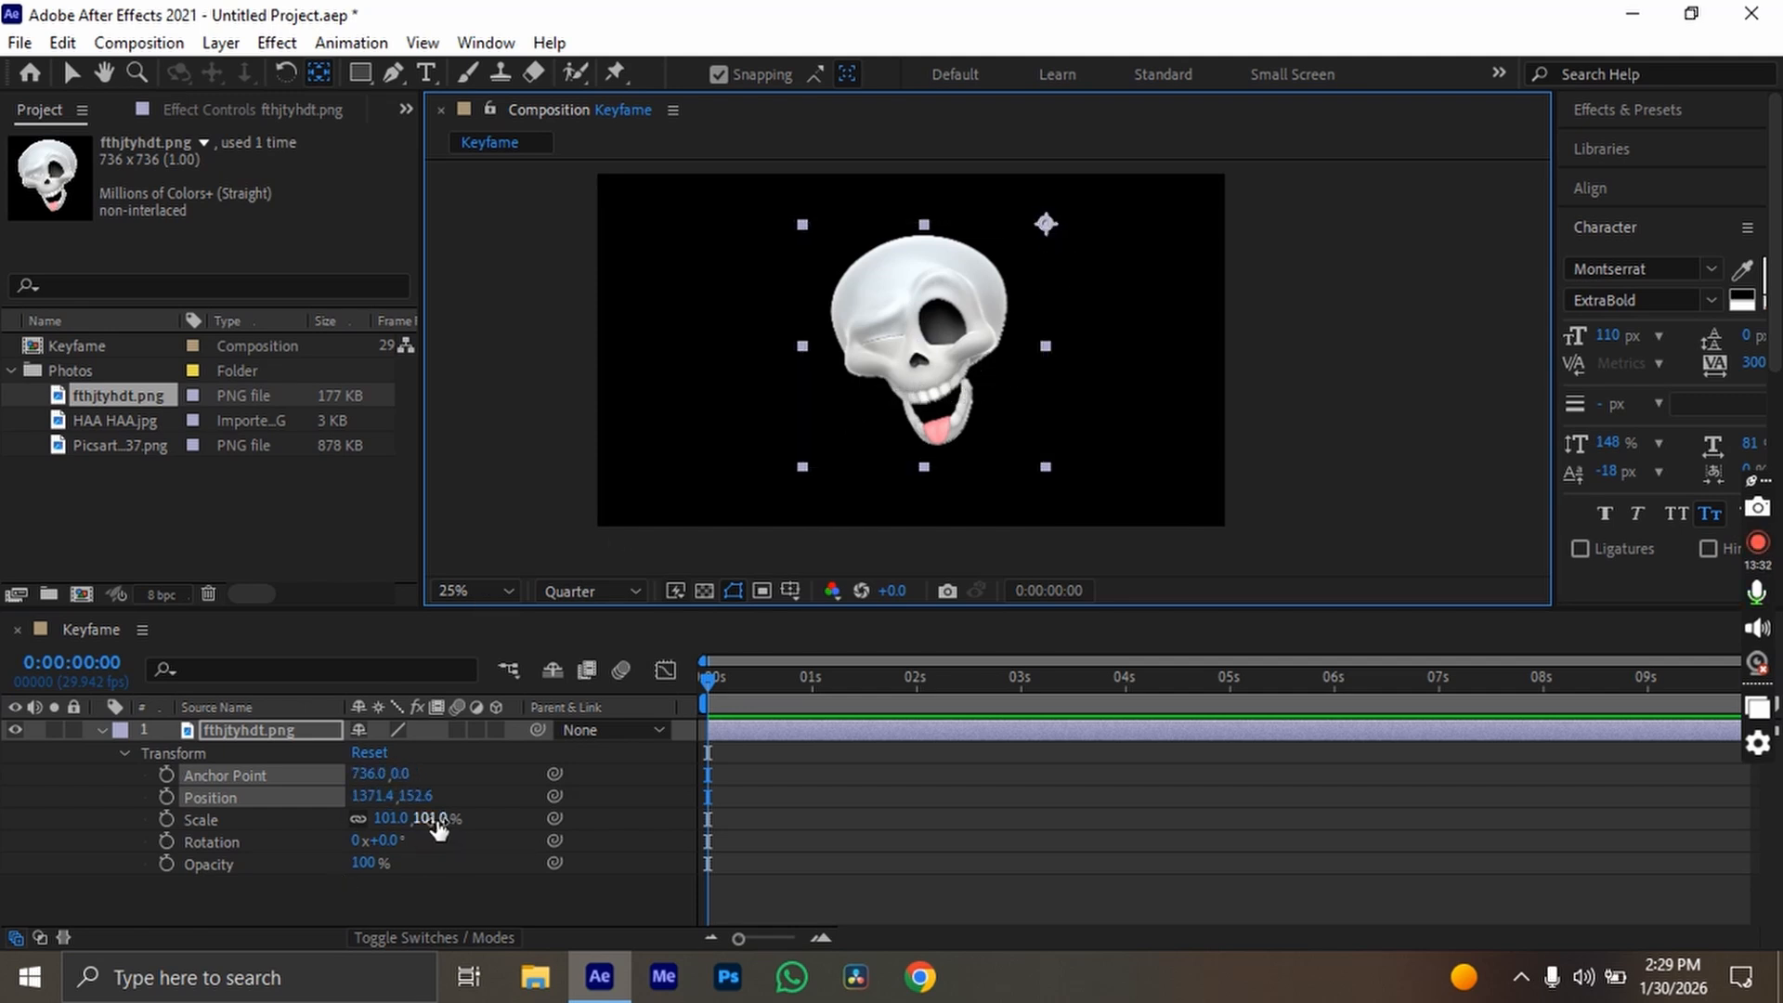
drag(434, 820, 474, 846)
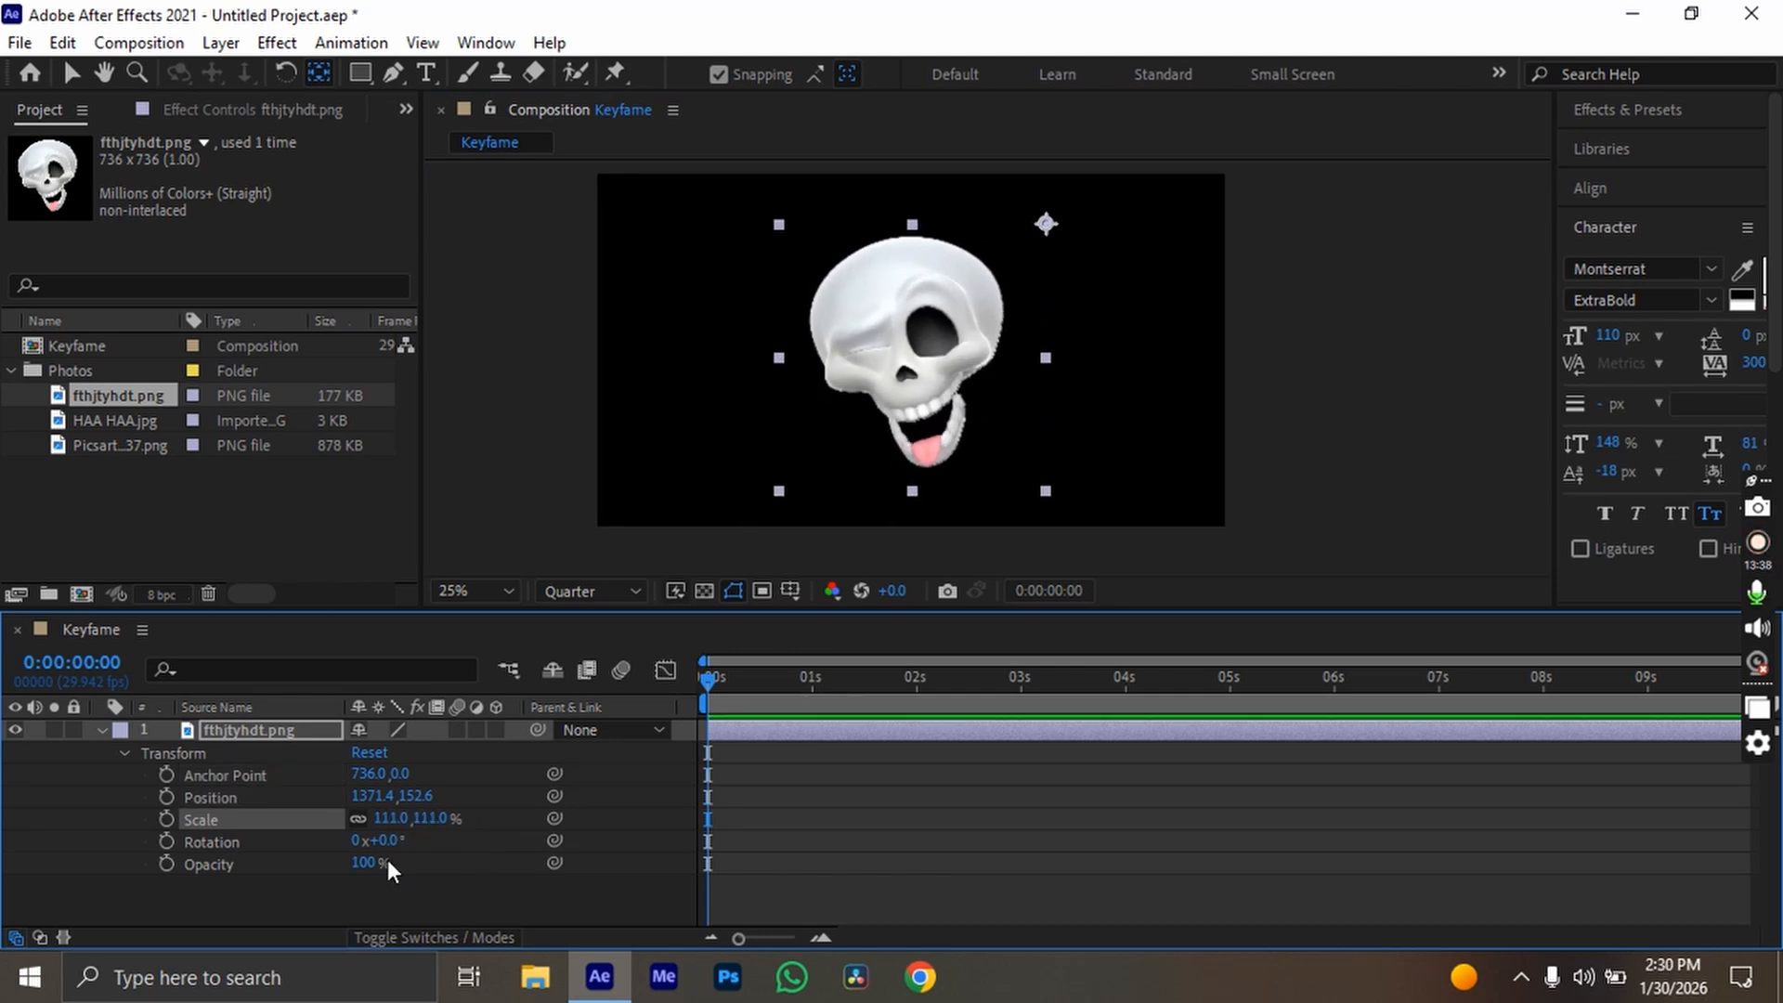
Centre the anchor point in the skull layer at 368, 368, and scale the skull about it to 122%.
click(1052, 234)
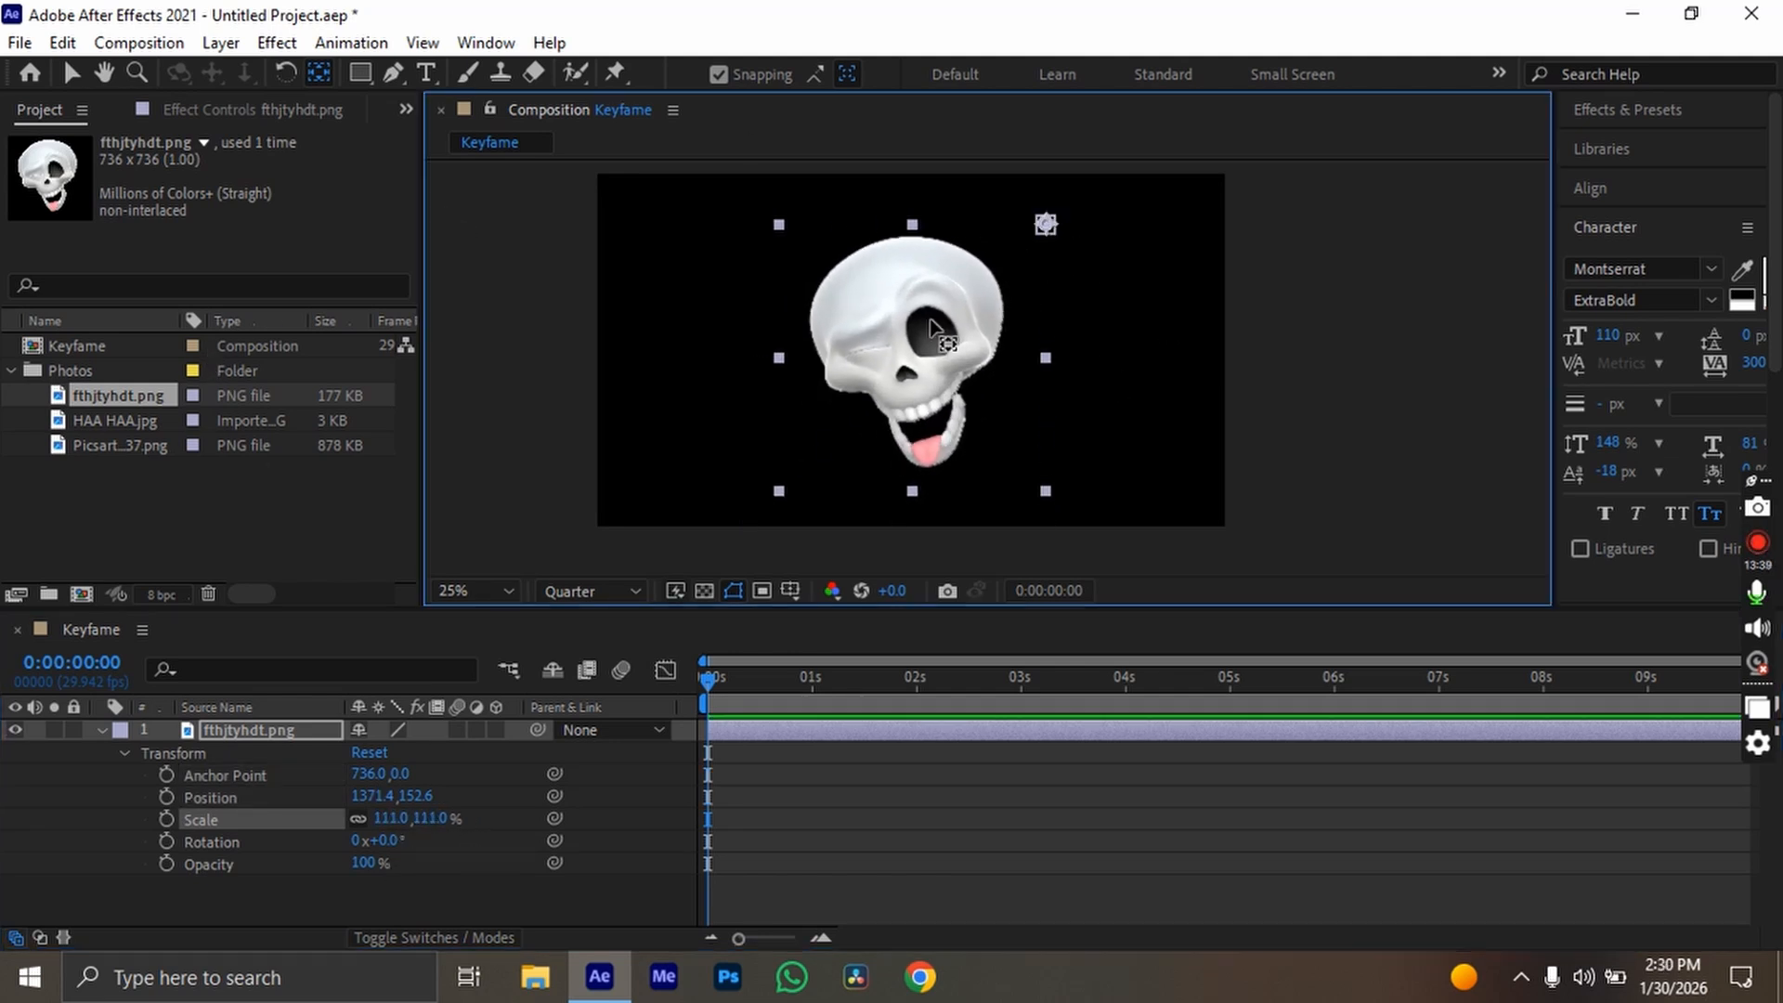
key(ctrl+alt+Home)
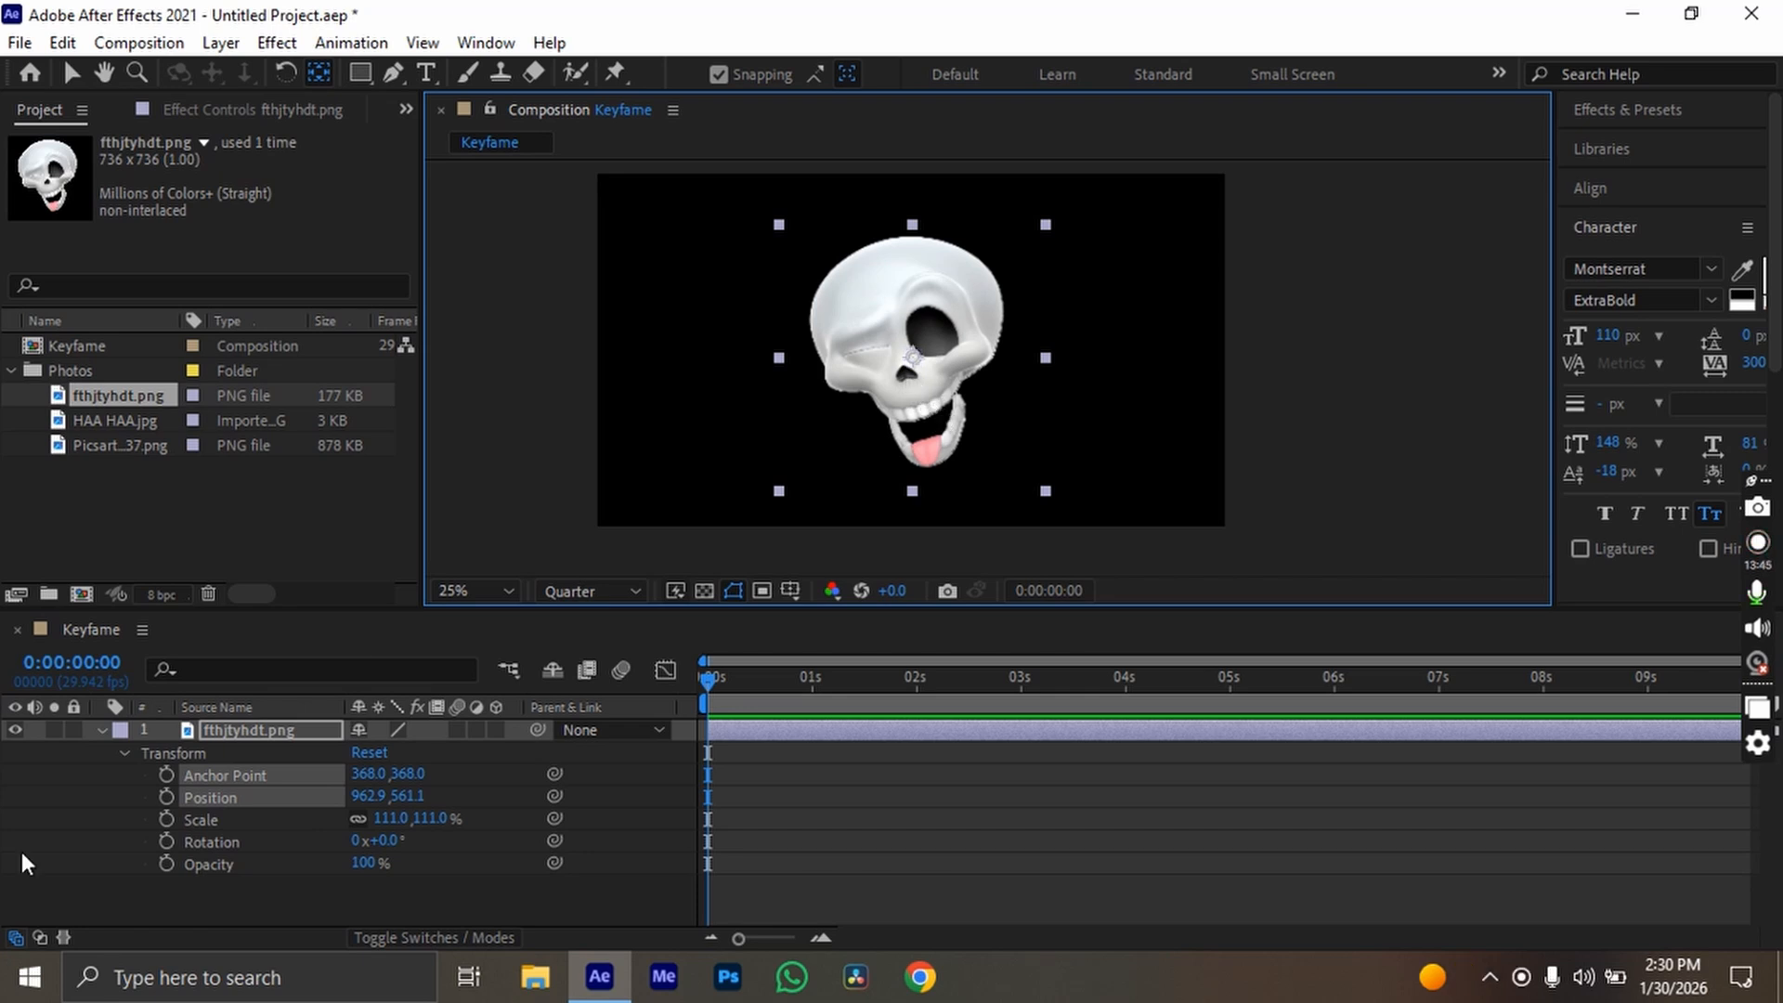
drag(430, 819, 484, 862)
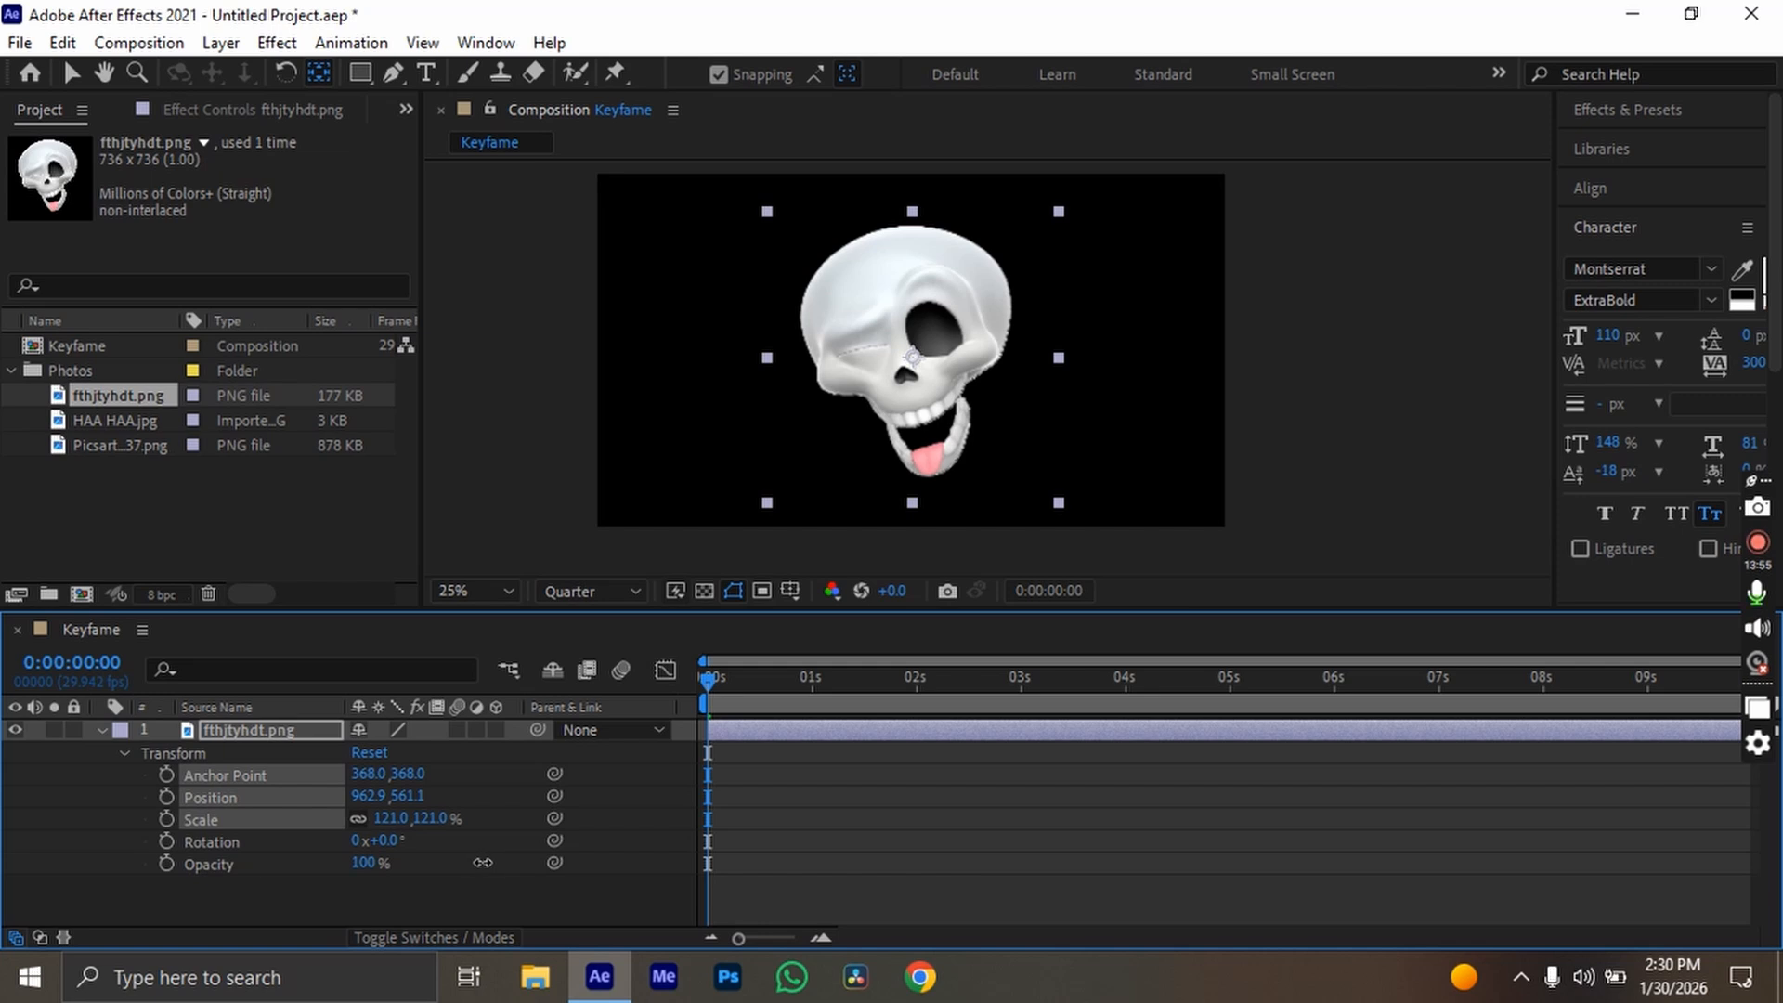
drag(482, 863, 460, 862)
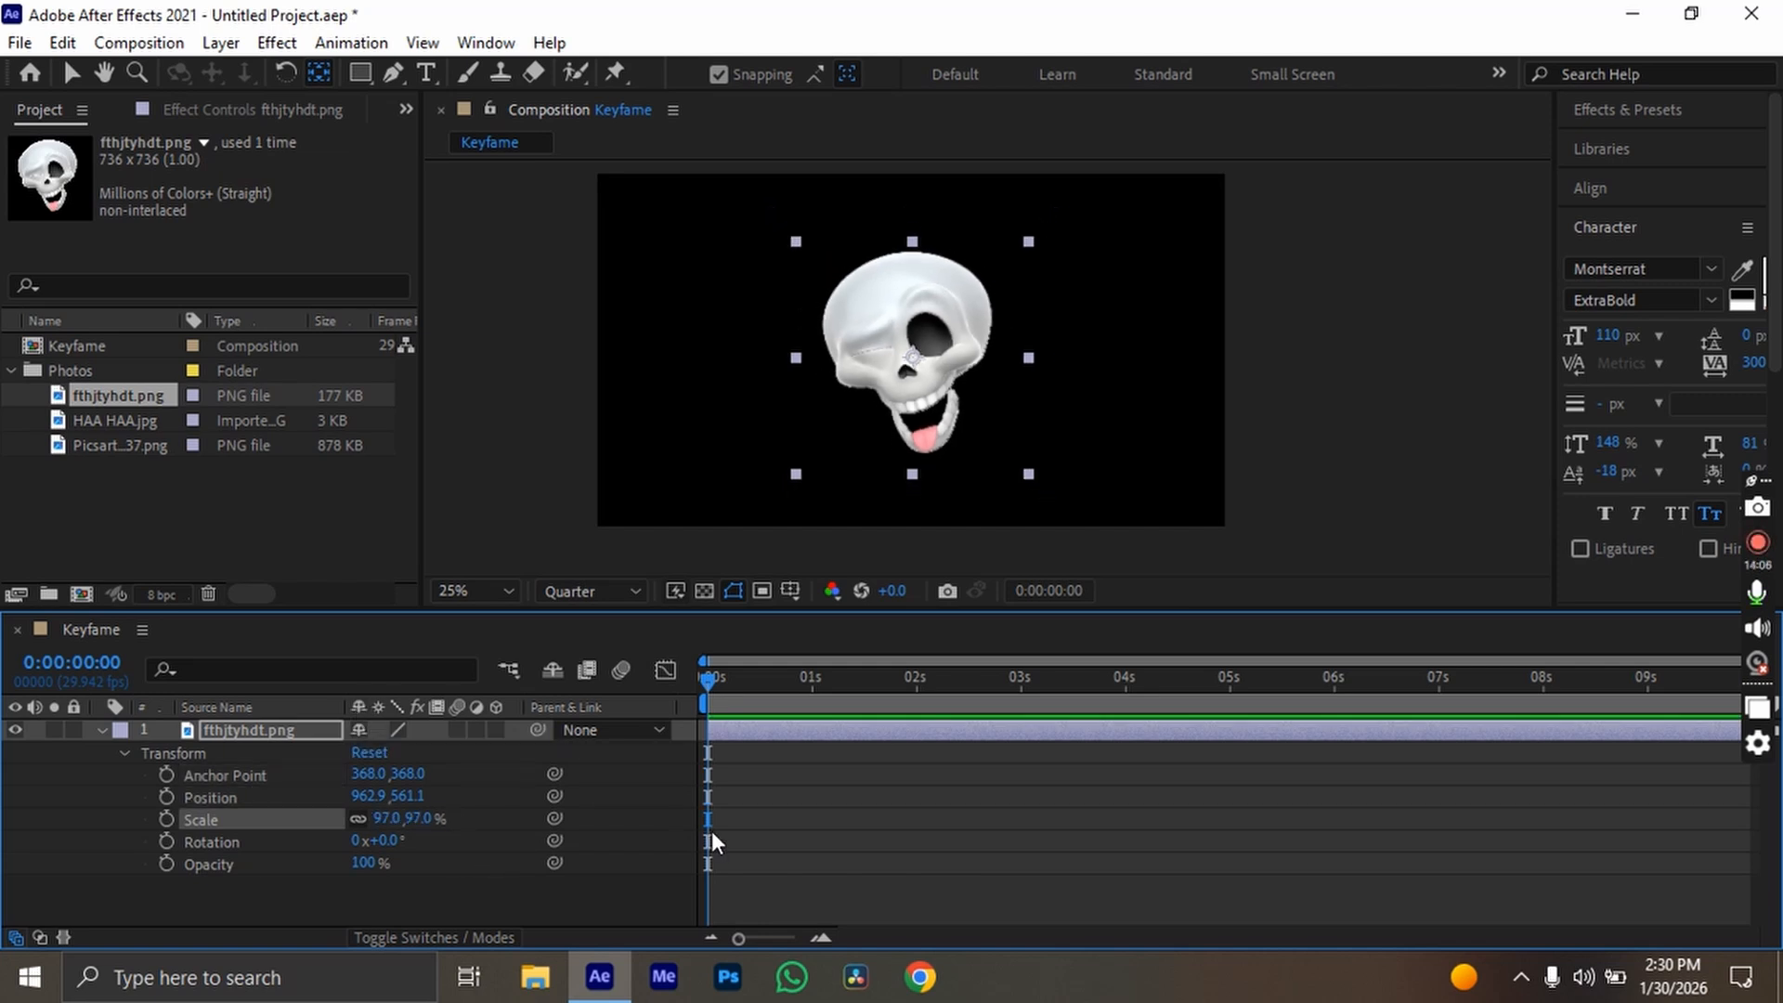
drag(428, 819, 466, 824)
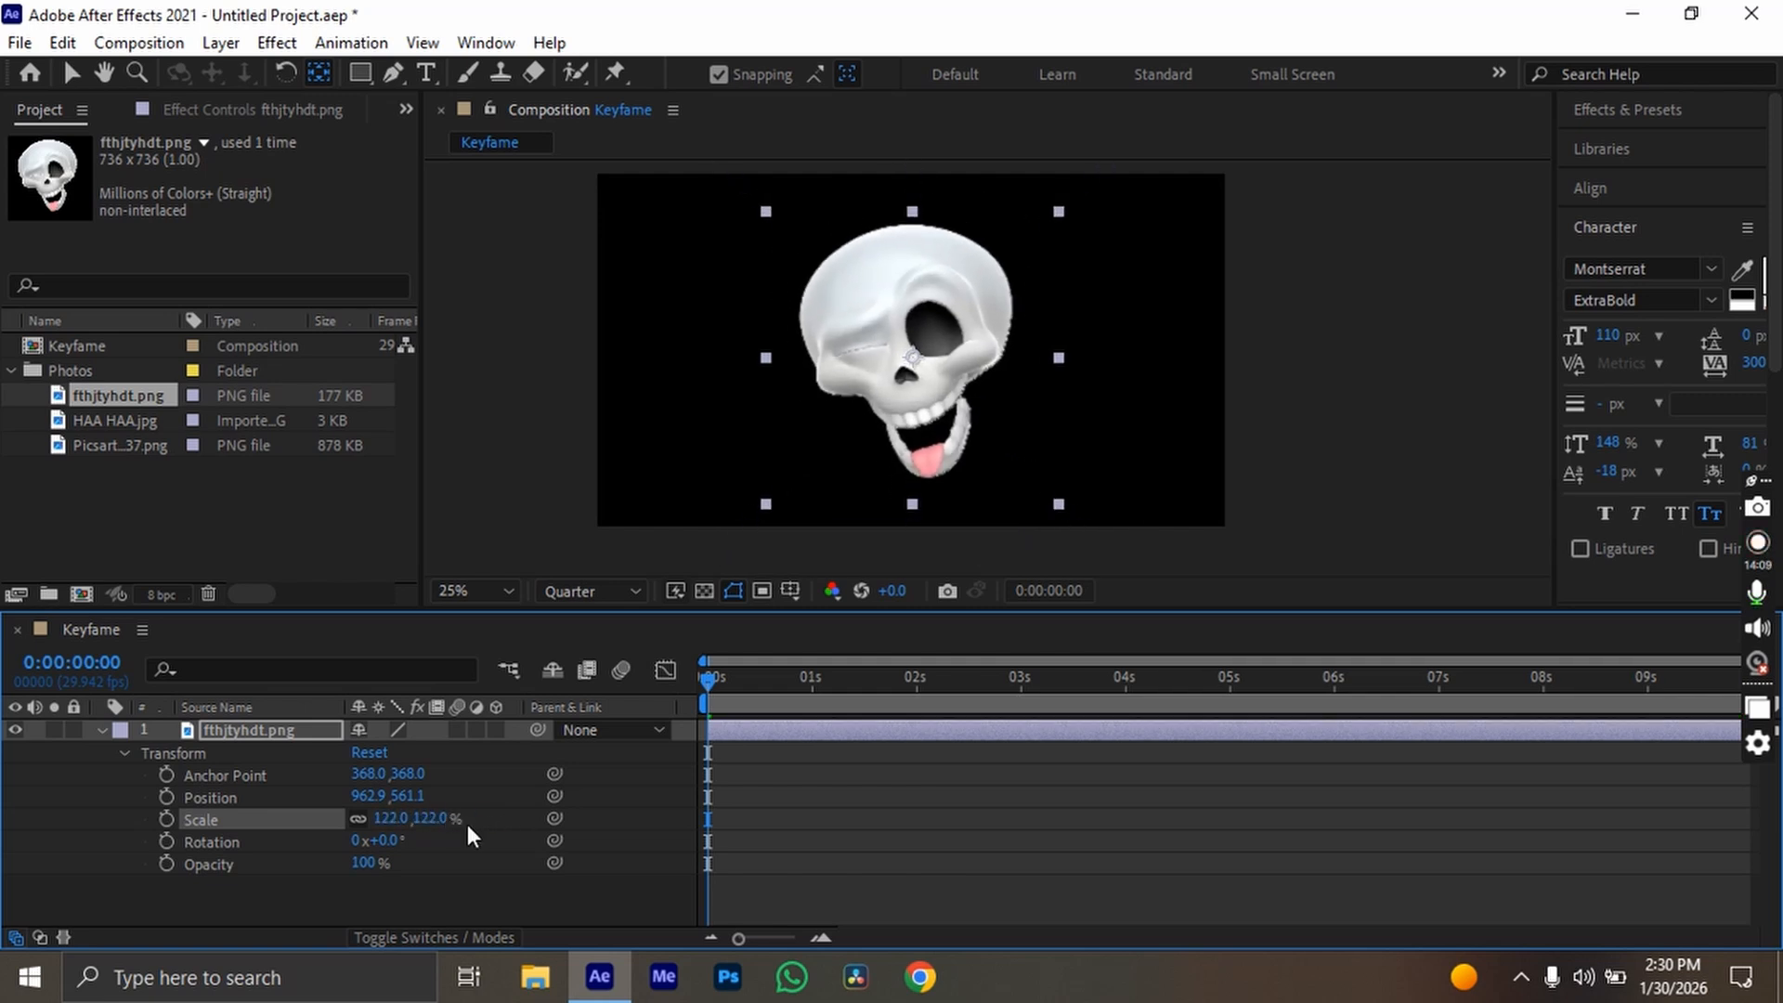
Unlink the skull's scale proportions, stretch it to 206 by 174%, and undo the unlinked scaling.
click(359, 821)
drag(427, 821, 492, 814)
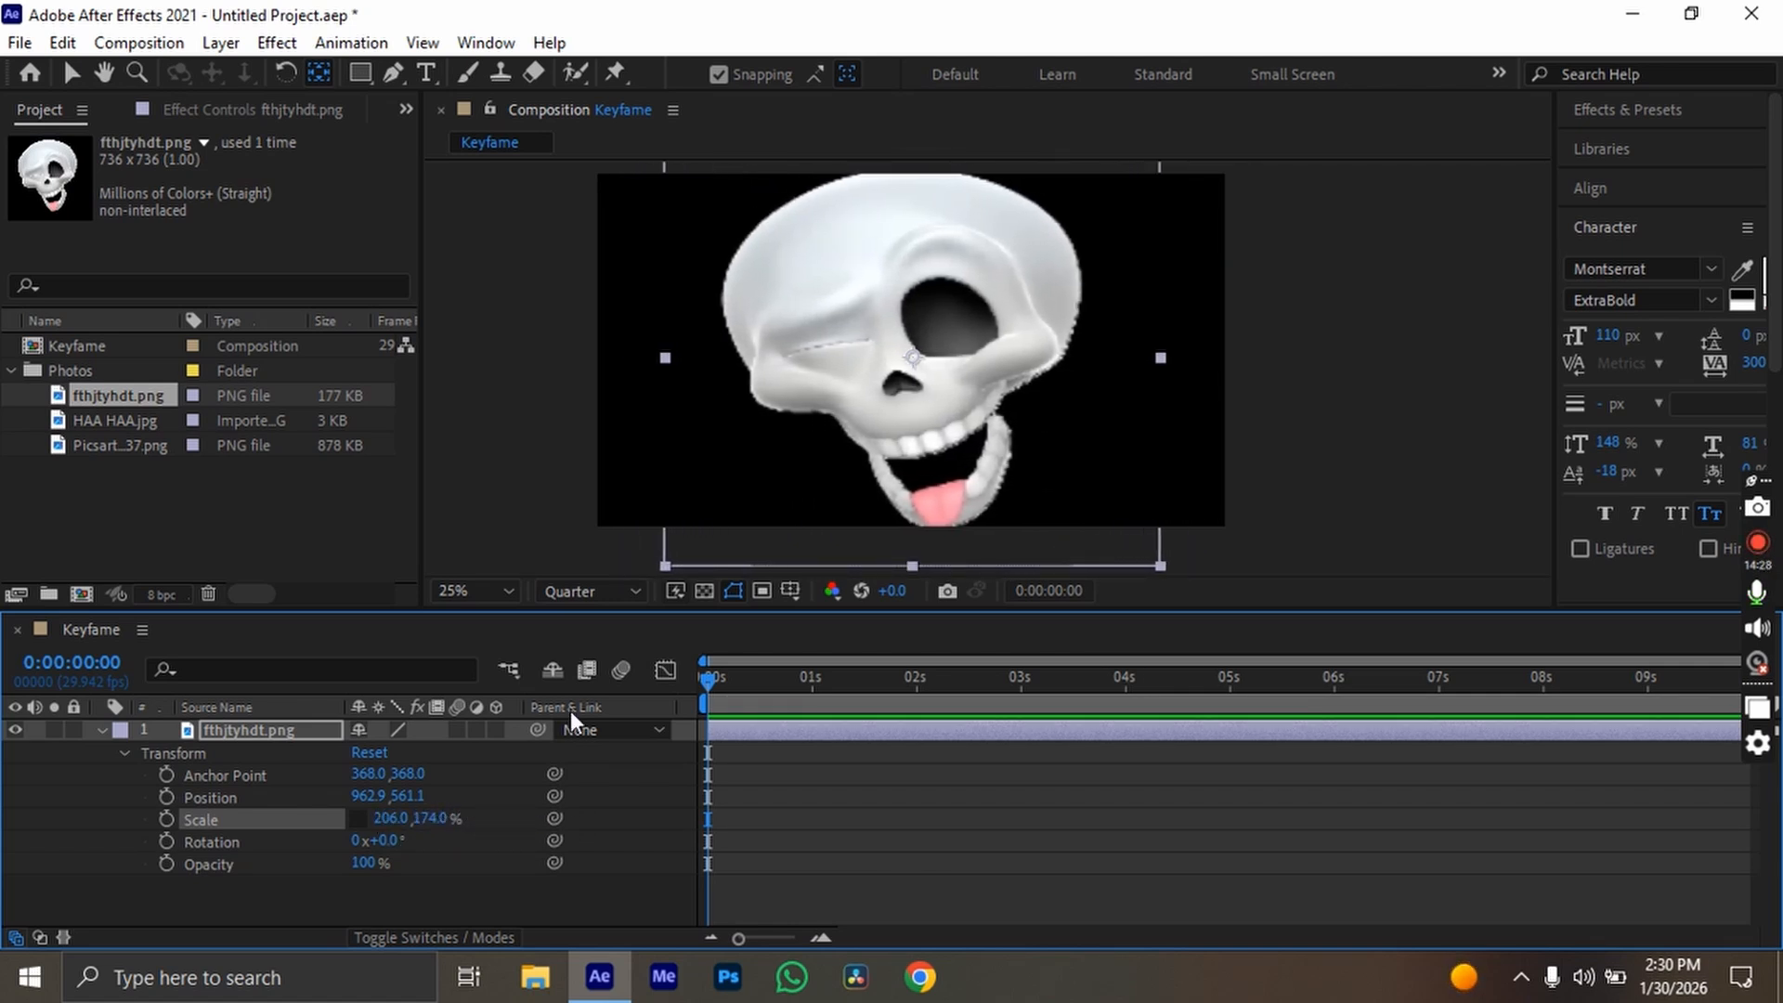
click(358, 818)
key(ctrl+z)
key(ctrl+z)
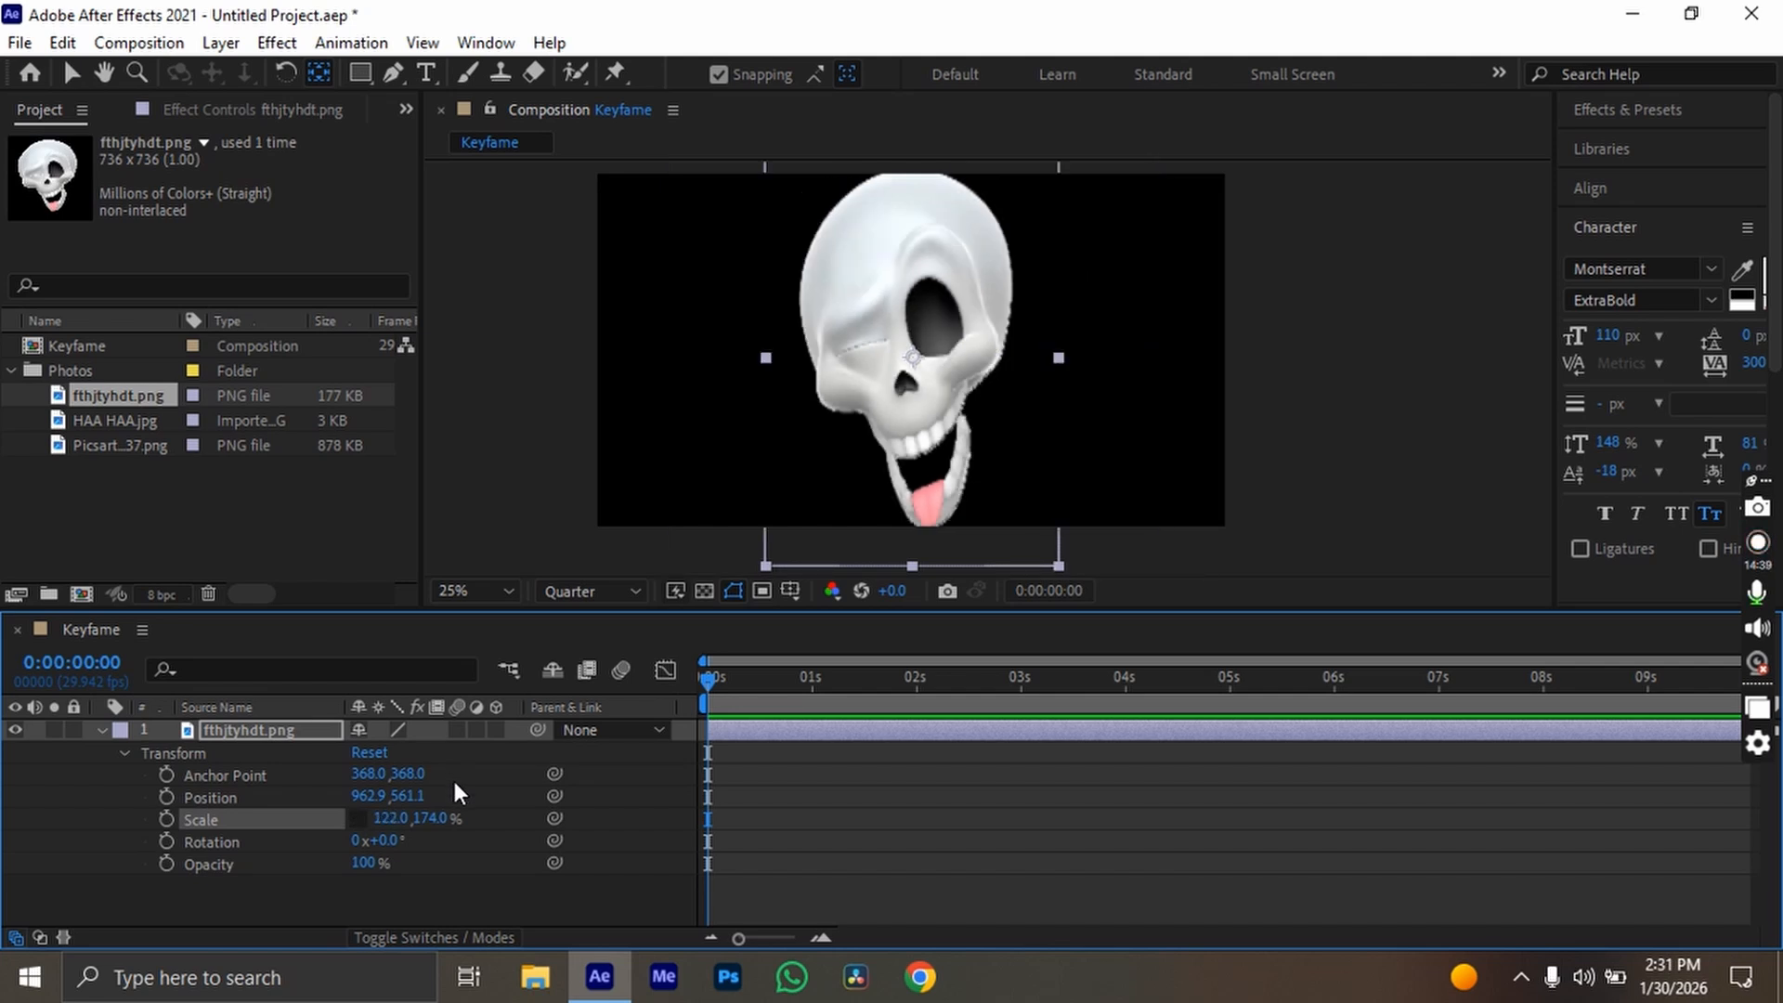
key(ctrl+z)
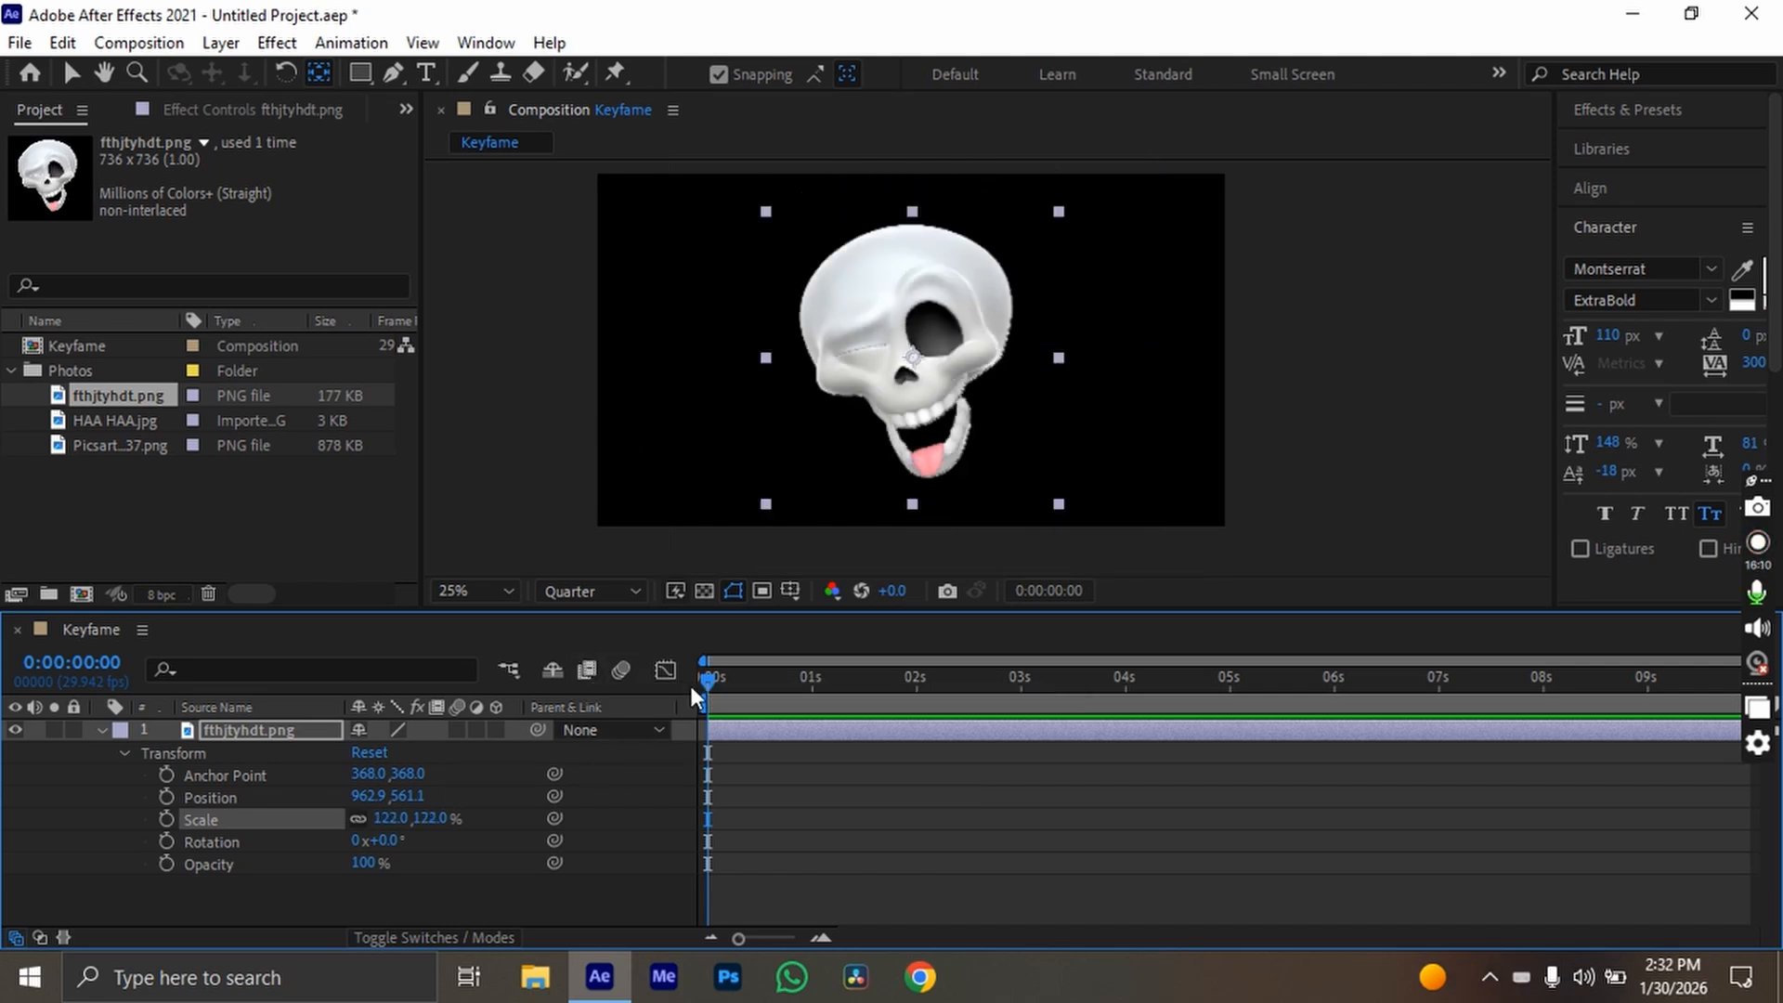
With the Selection tool active, try out the skull's Position, Rotation and Opacity values, restoring each one.
drag(709, 680, 387, 825)
click(72, 72)
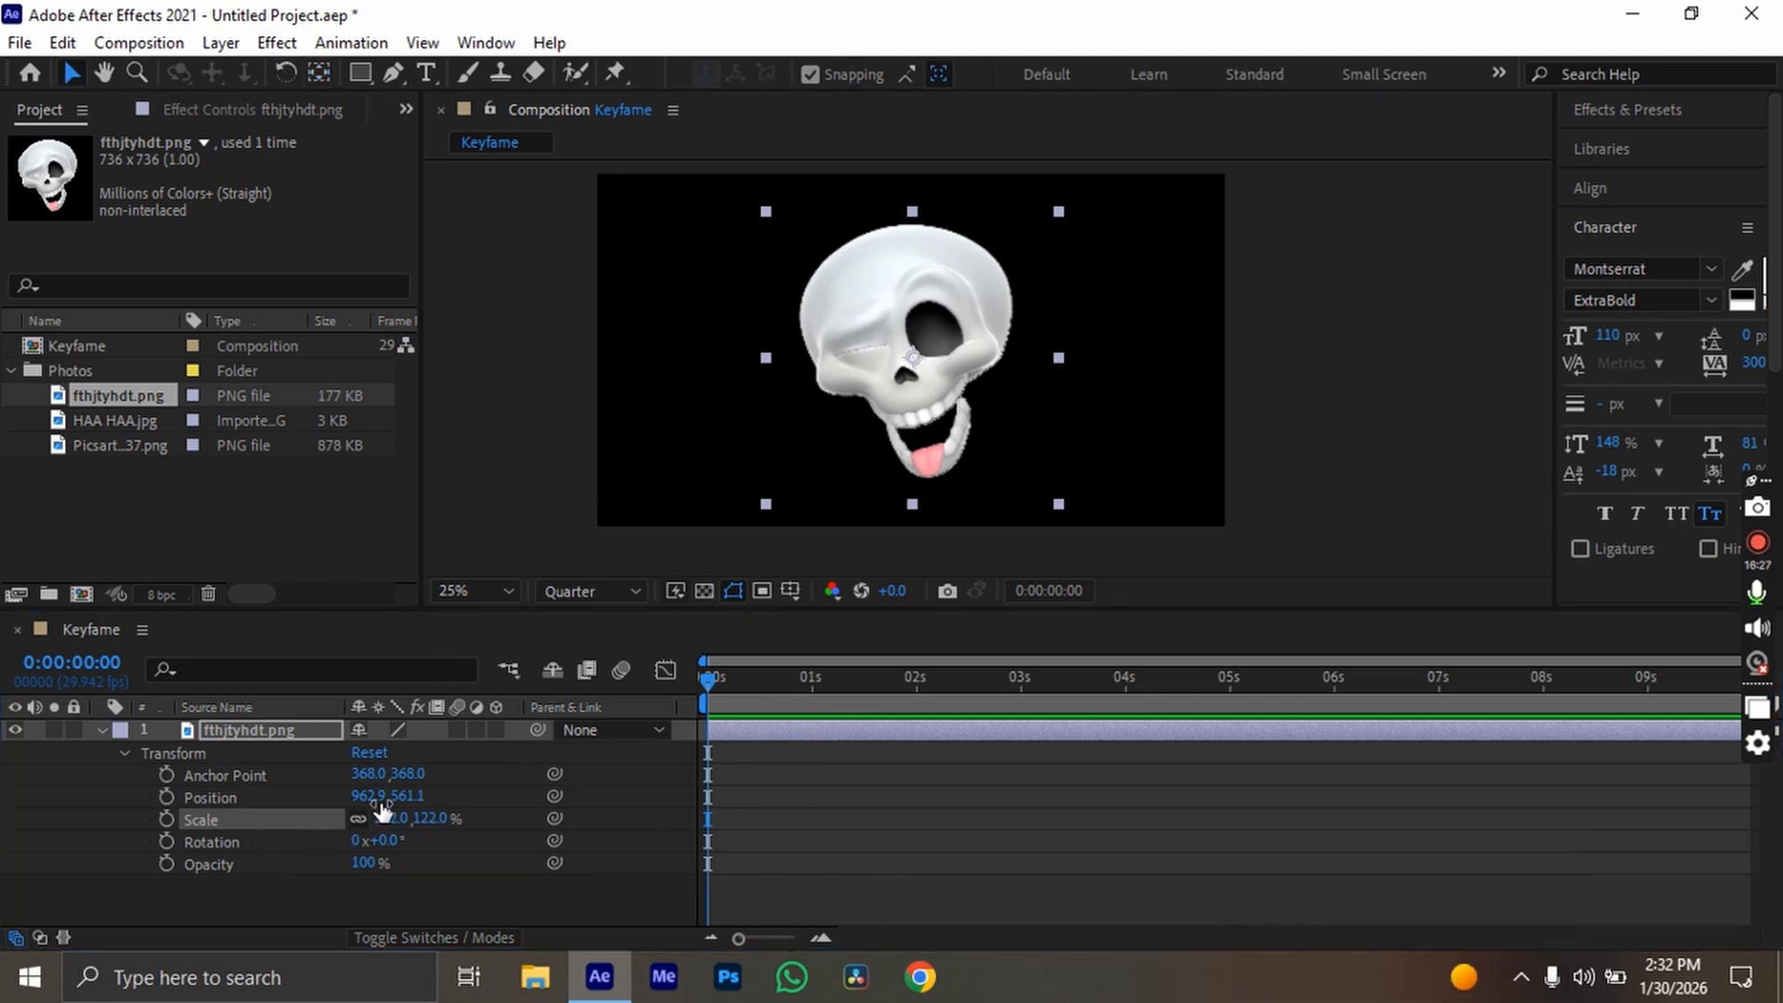
drag(407, 796, 499, 820)
key(ctrl+z)
drag(389, 845, 139, 845)
key(ctrl+z)
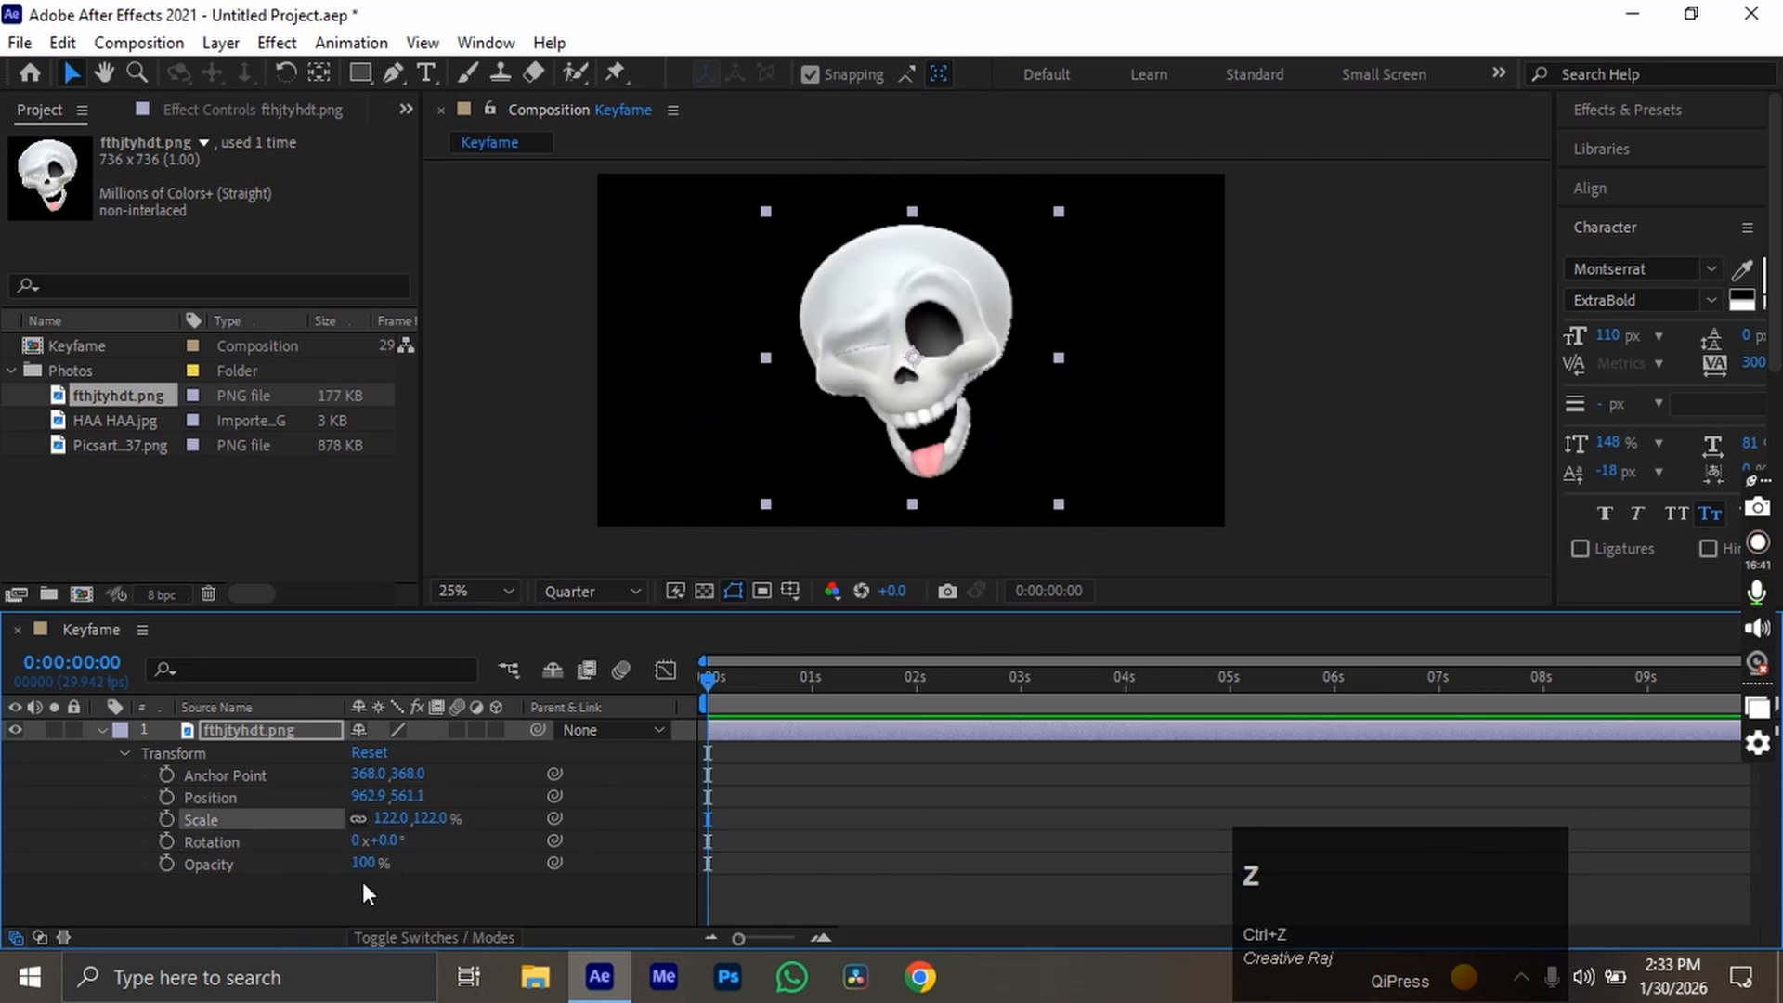
drag(366, 864, 1249, 873)
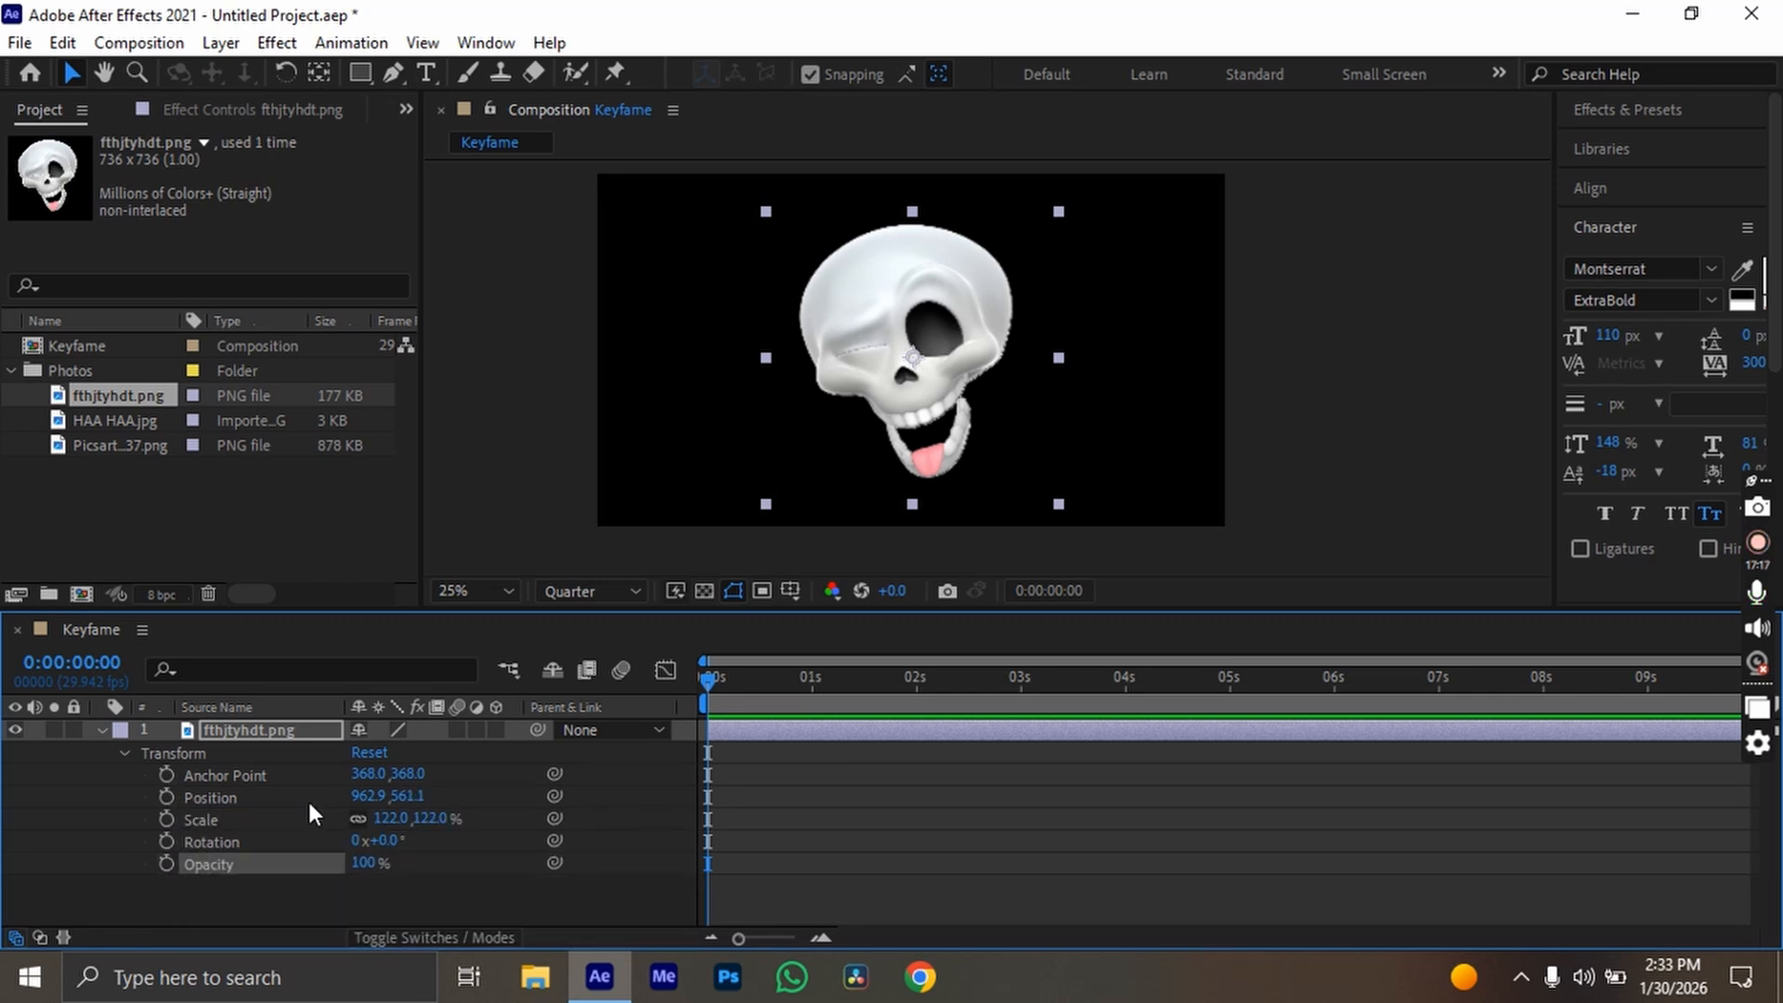
Enable Scale keyframing for the skull layer with a first keyframe at 0 seconds.
click(166, 819)
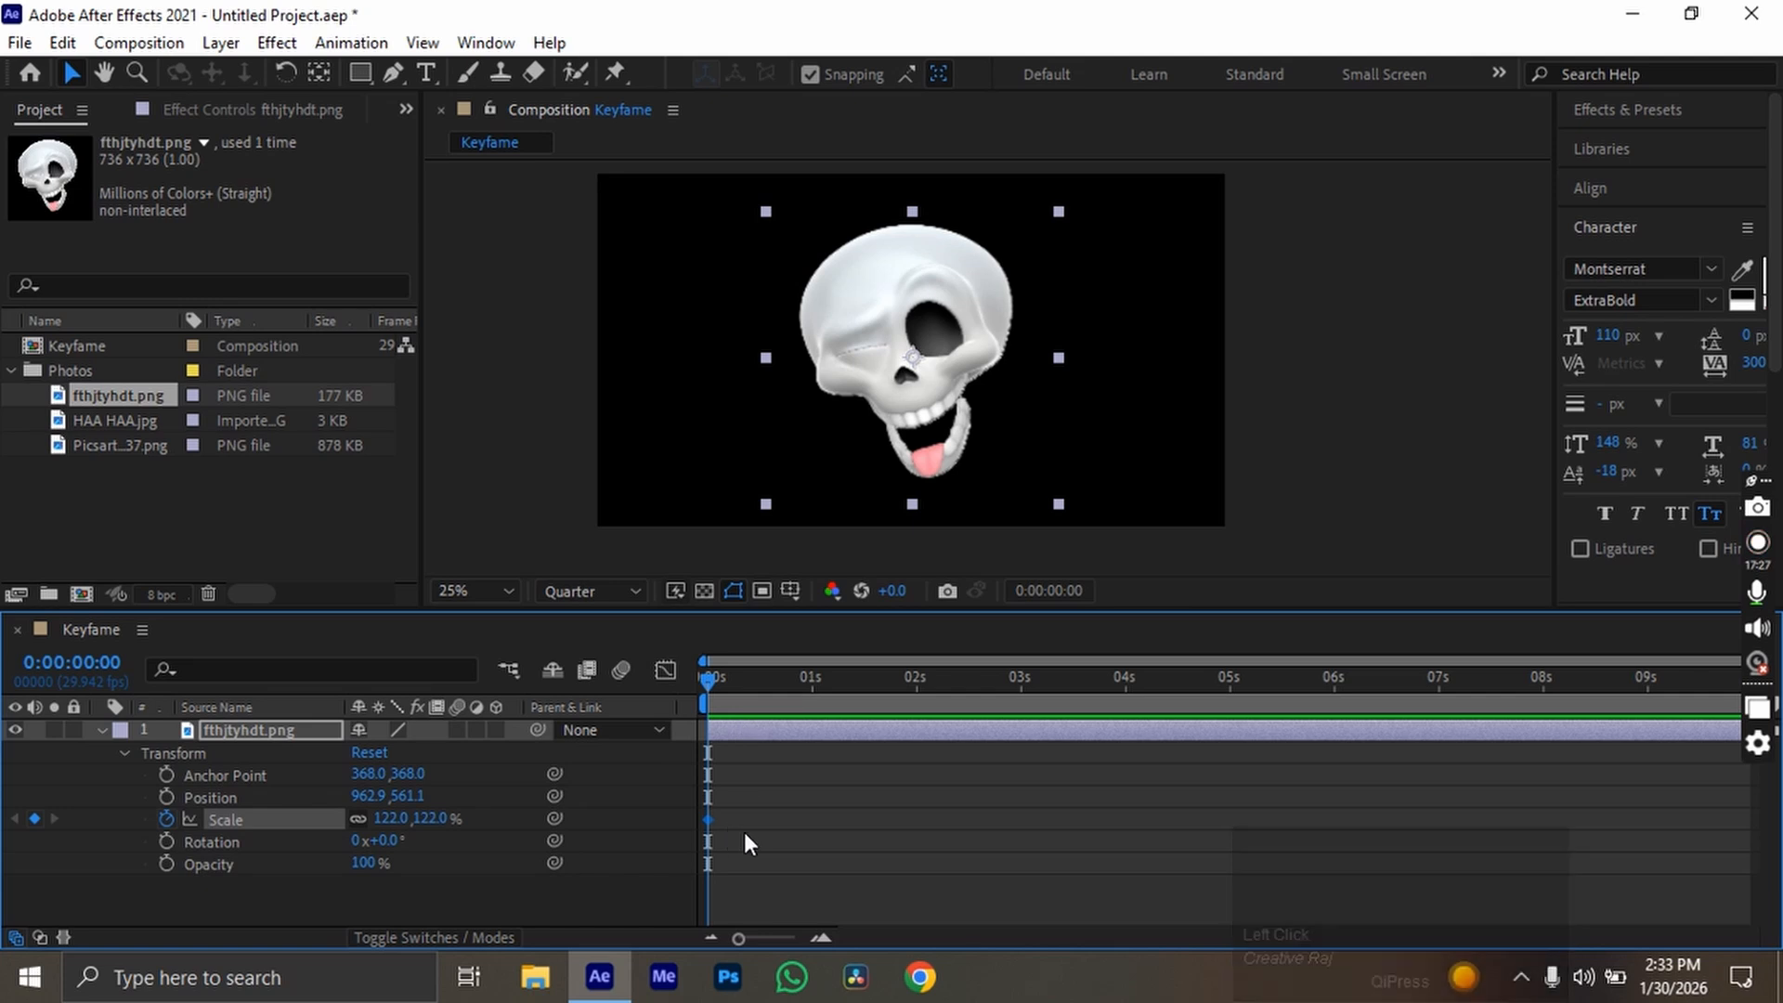
Set the skull's Scale to 0% at 0 seconds and add a 100% Scale keyframe at 1 second.
drag(743, 834, 668, 806)
drag(442, 827, 334, 827)
click(813, 683)
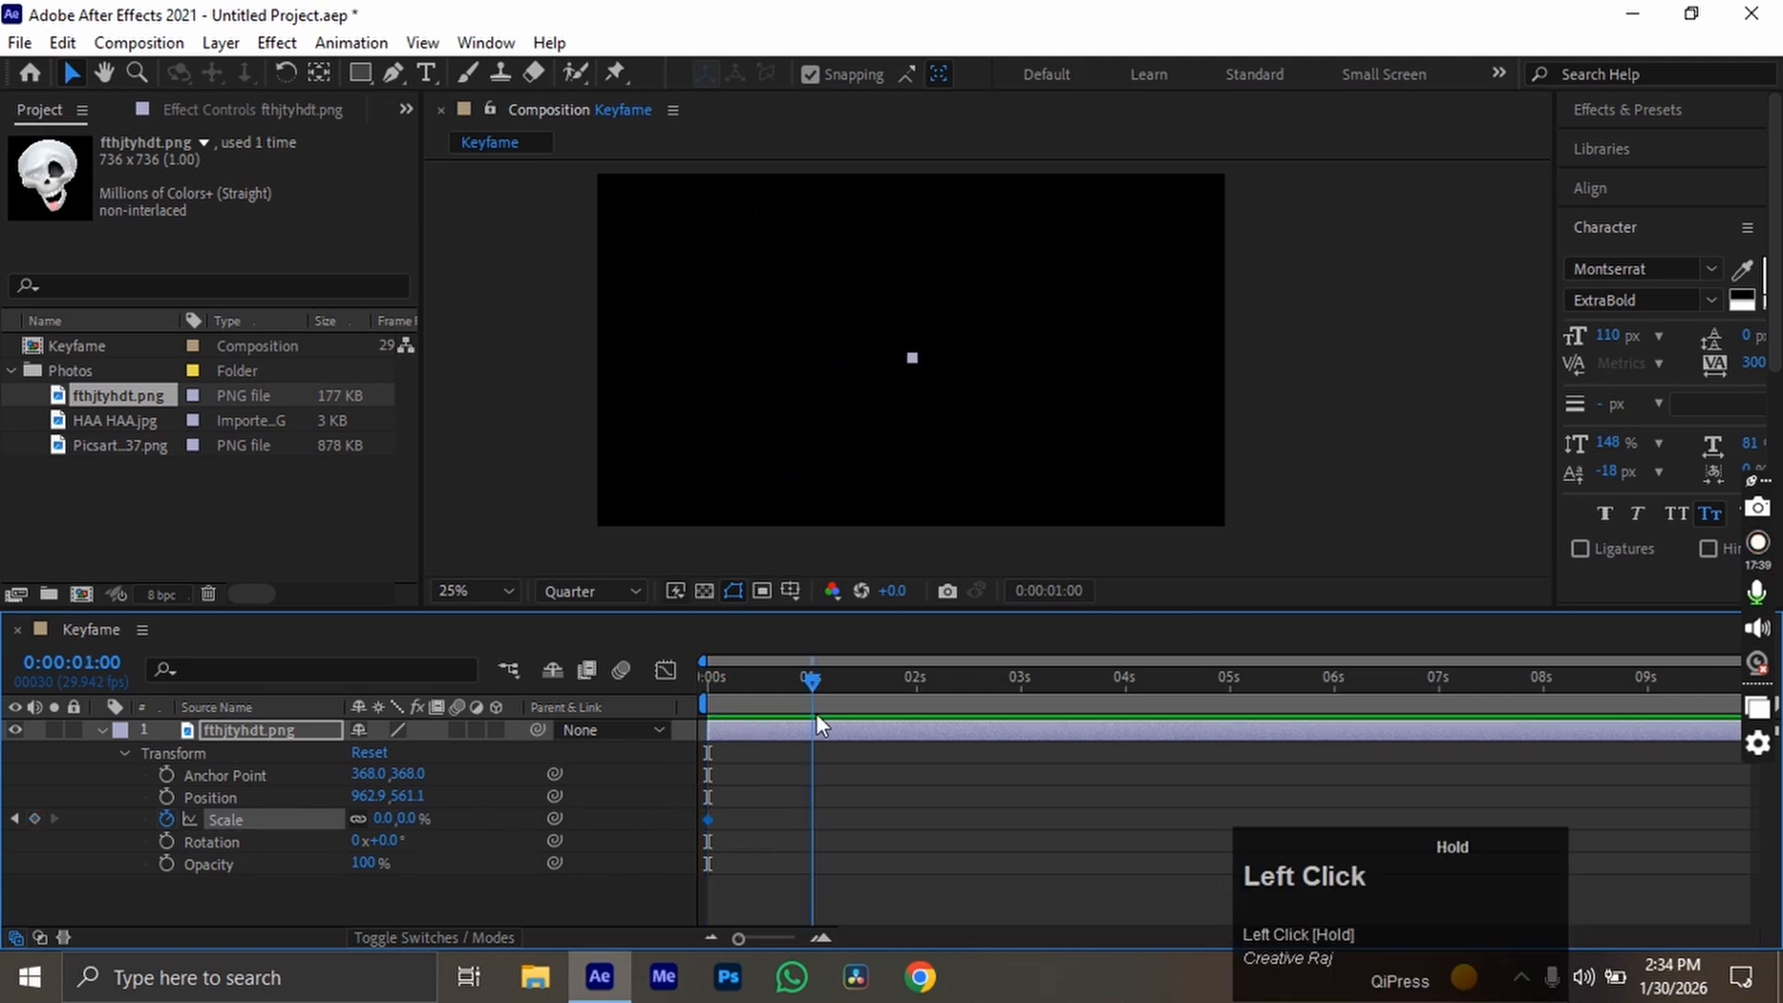
click(409, 818)
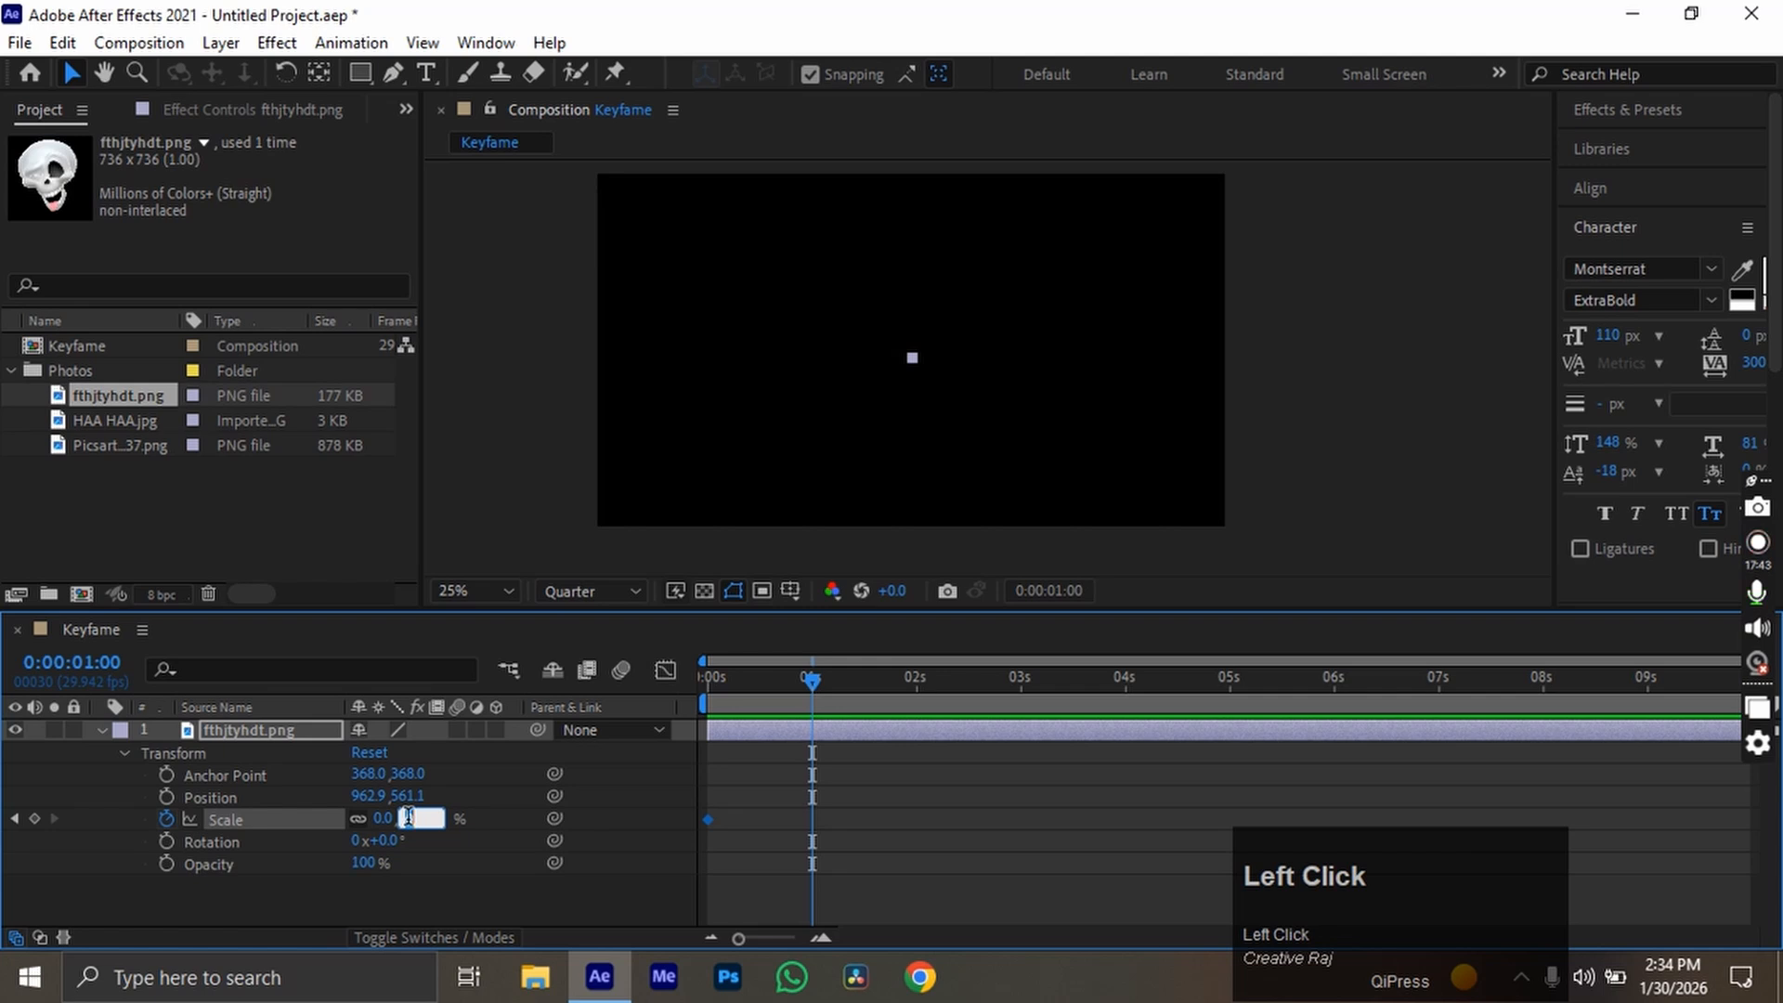
text(100)
key(Return)
Play back the skull's scale-up animation from the start of the composition a couple of times.
scroll(611, 789, up, 1)
drag(816, 693, 663, 722)
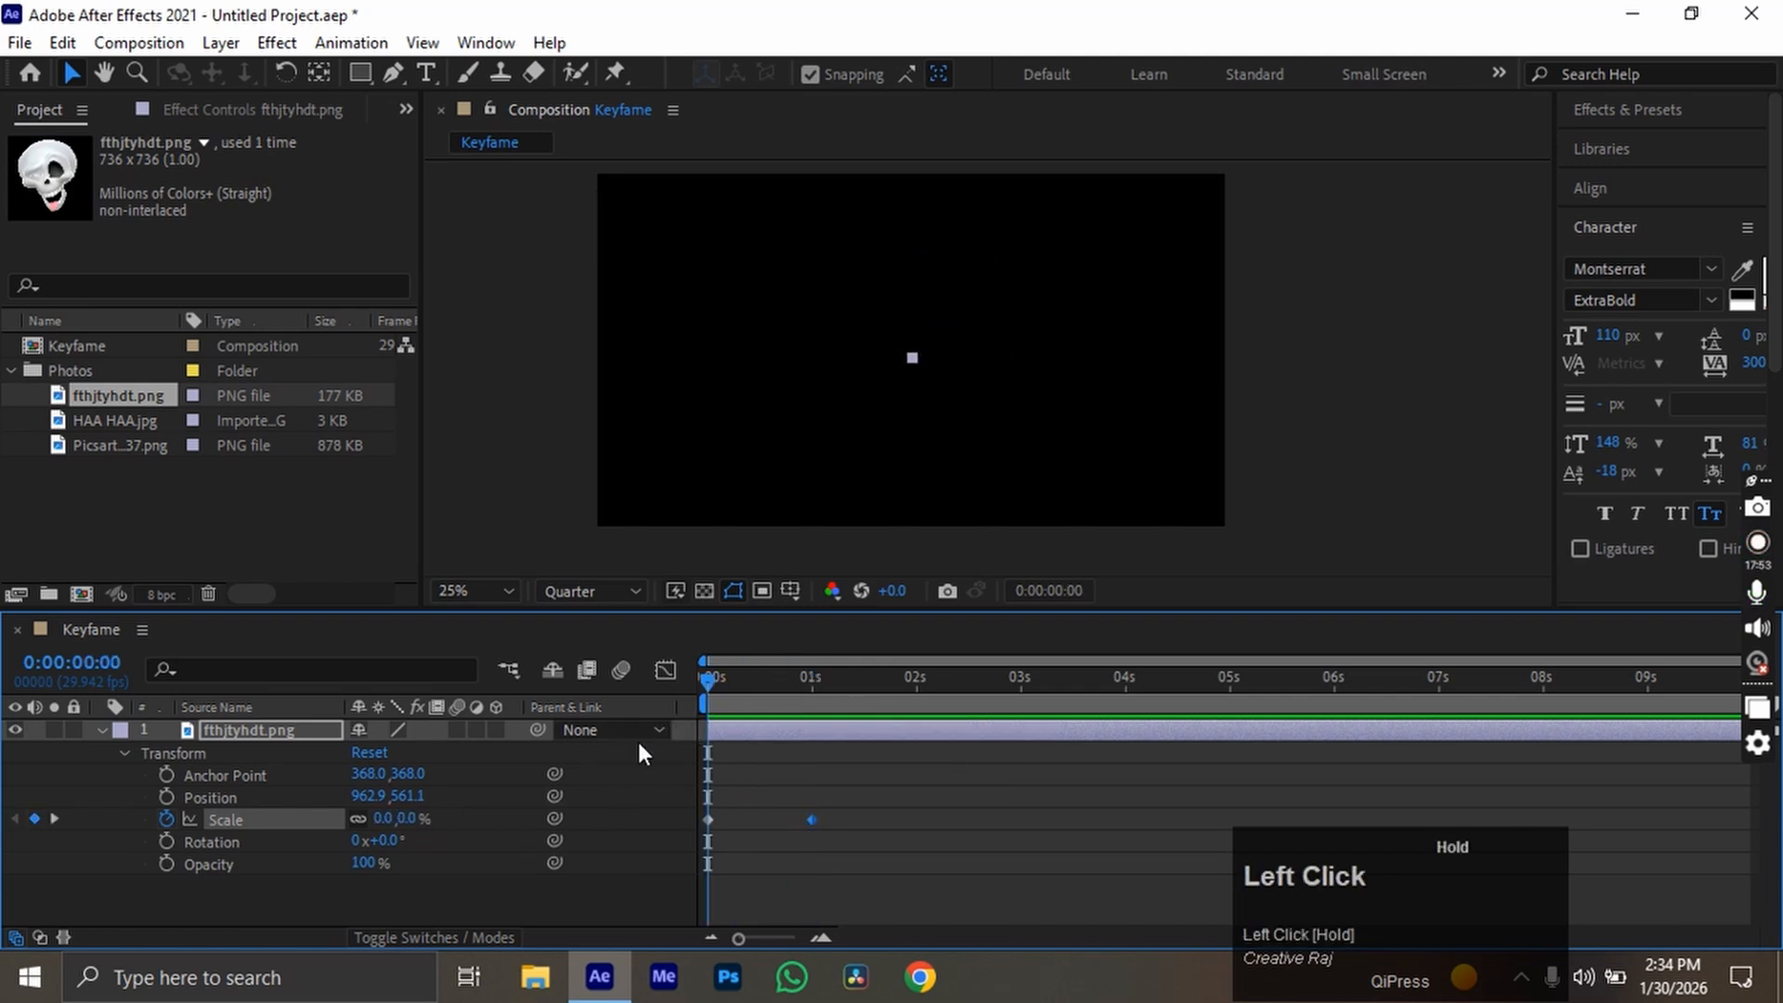
key(space)
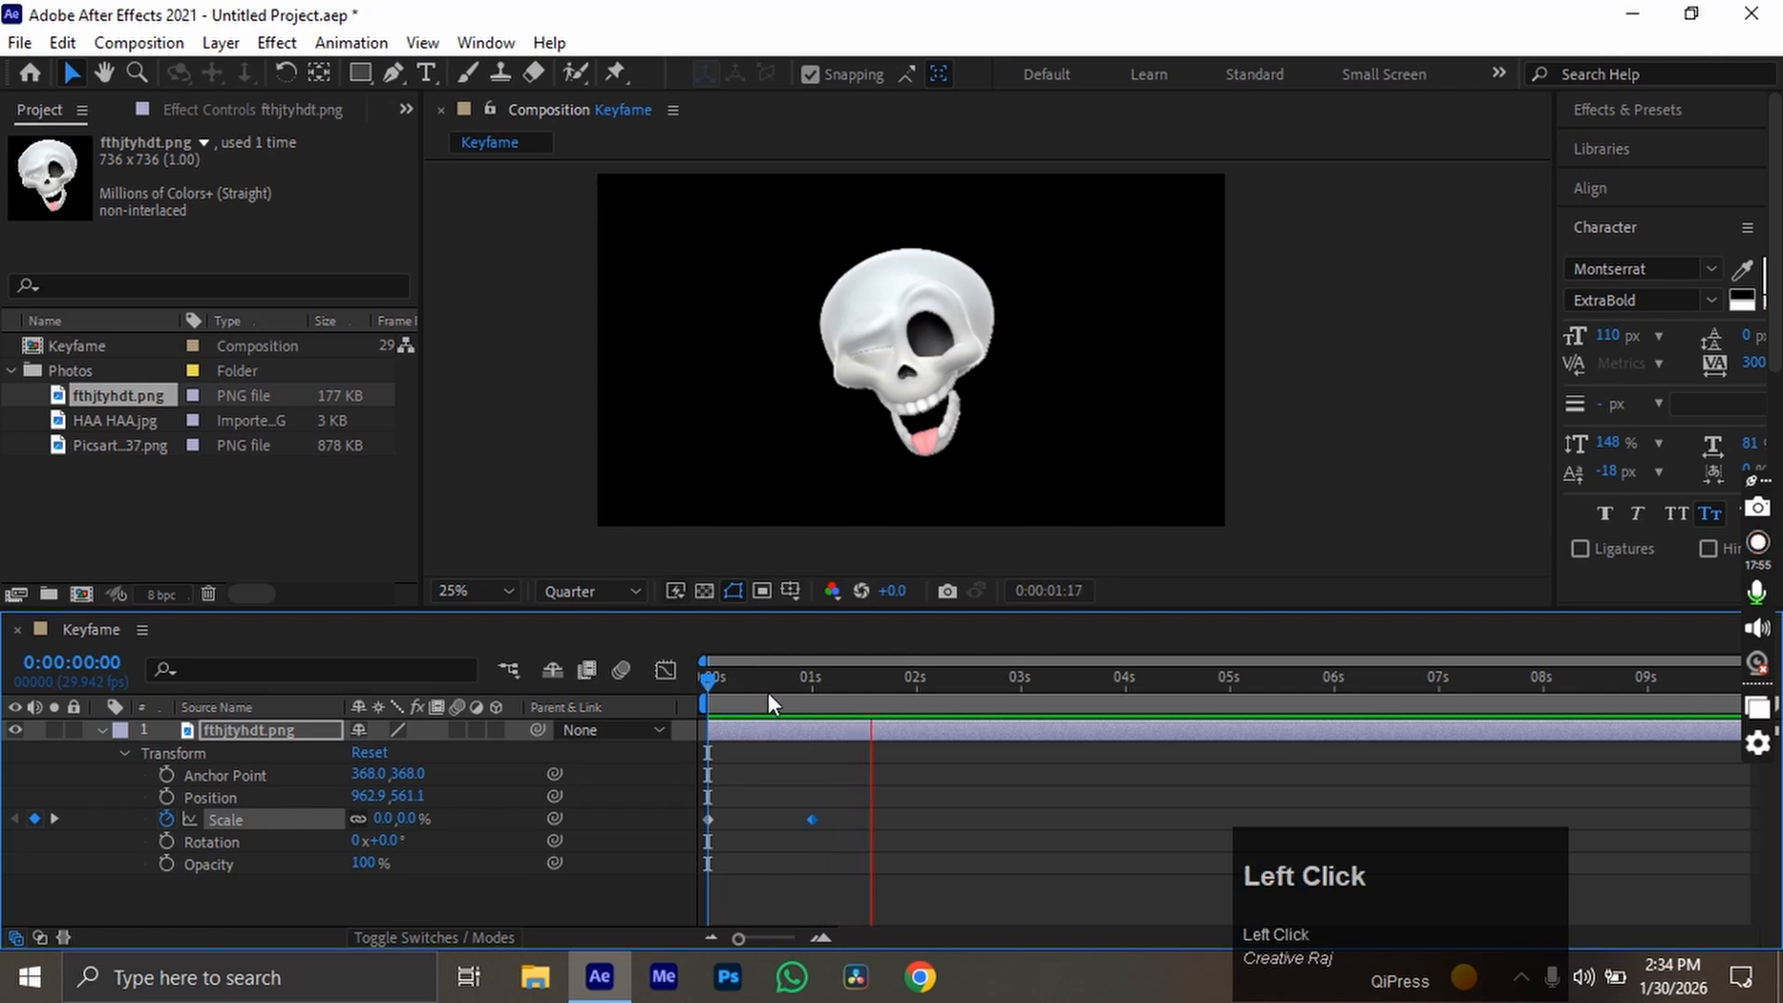
drag(767, 693, 617, 745)
key(space)
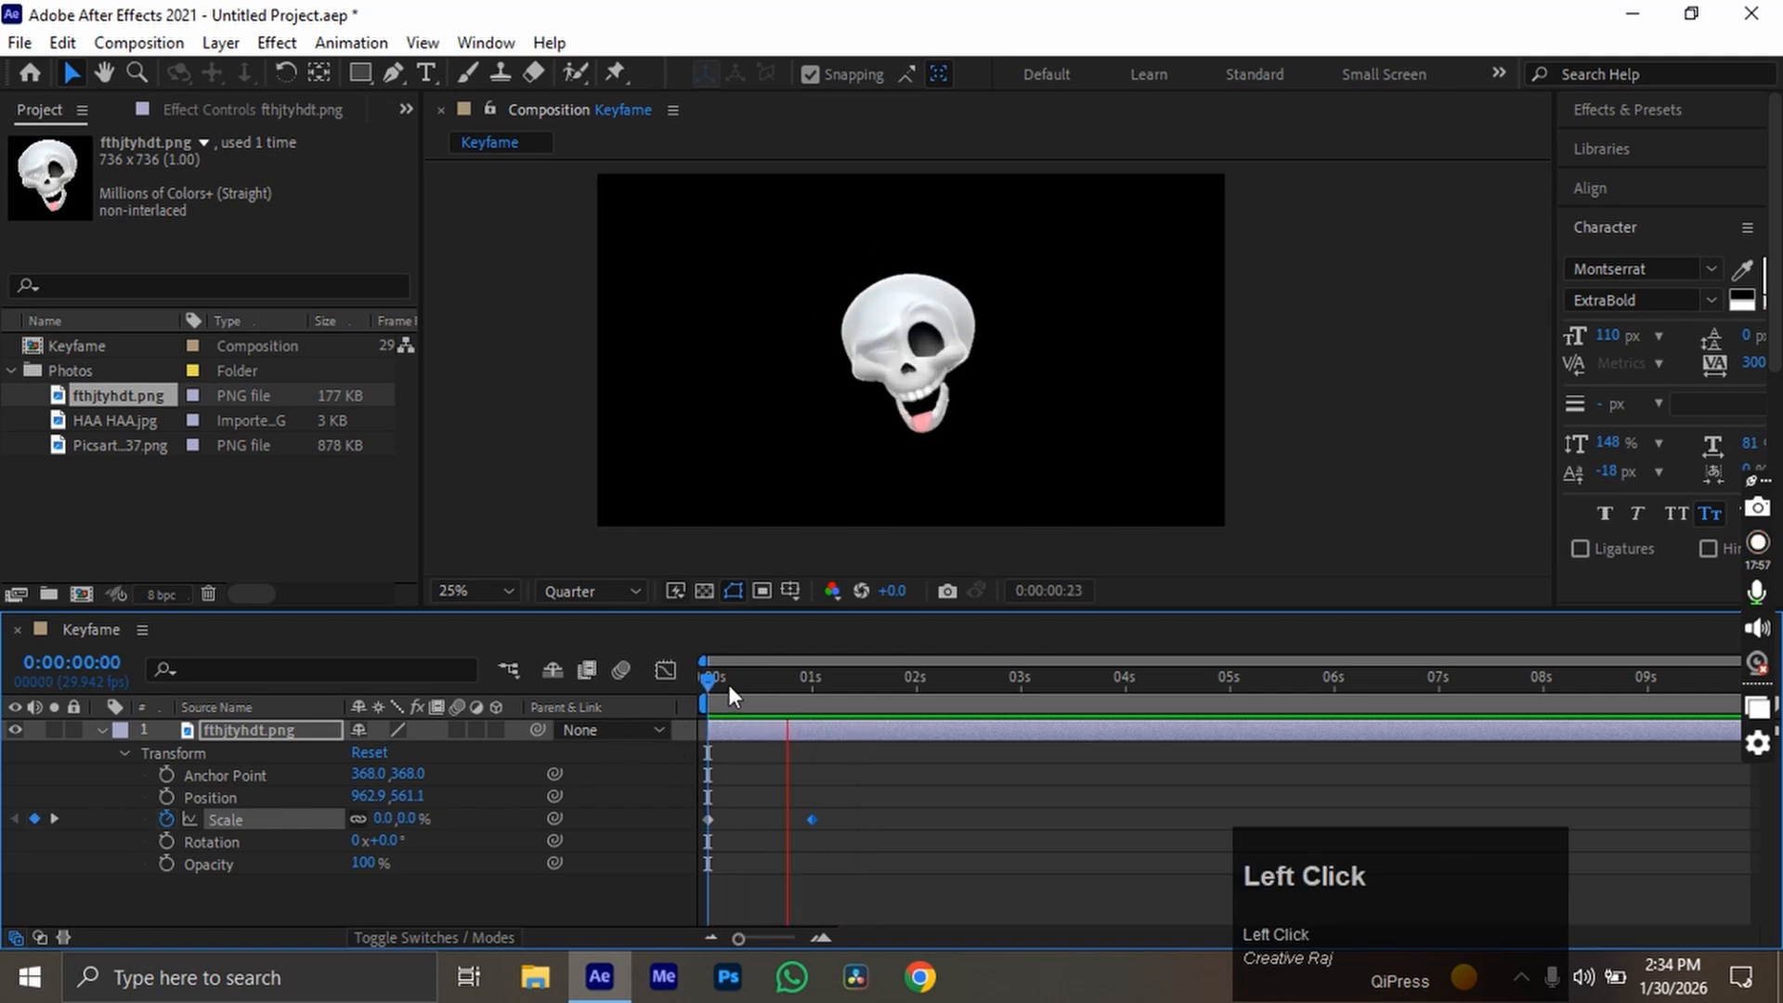
drag(728, 683, 648, 730)
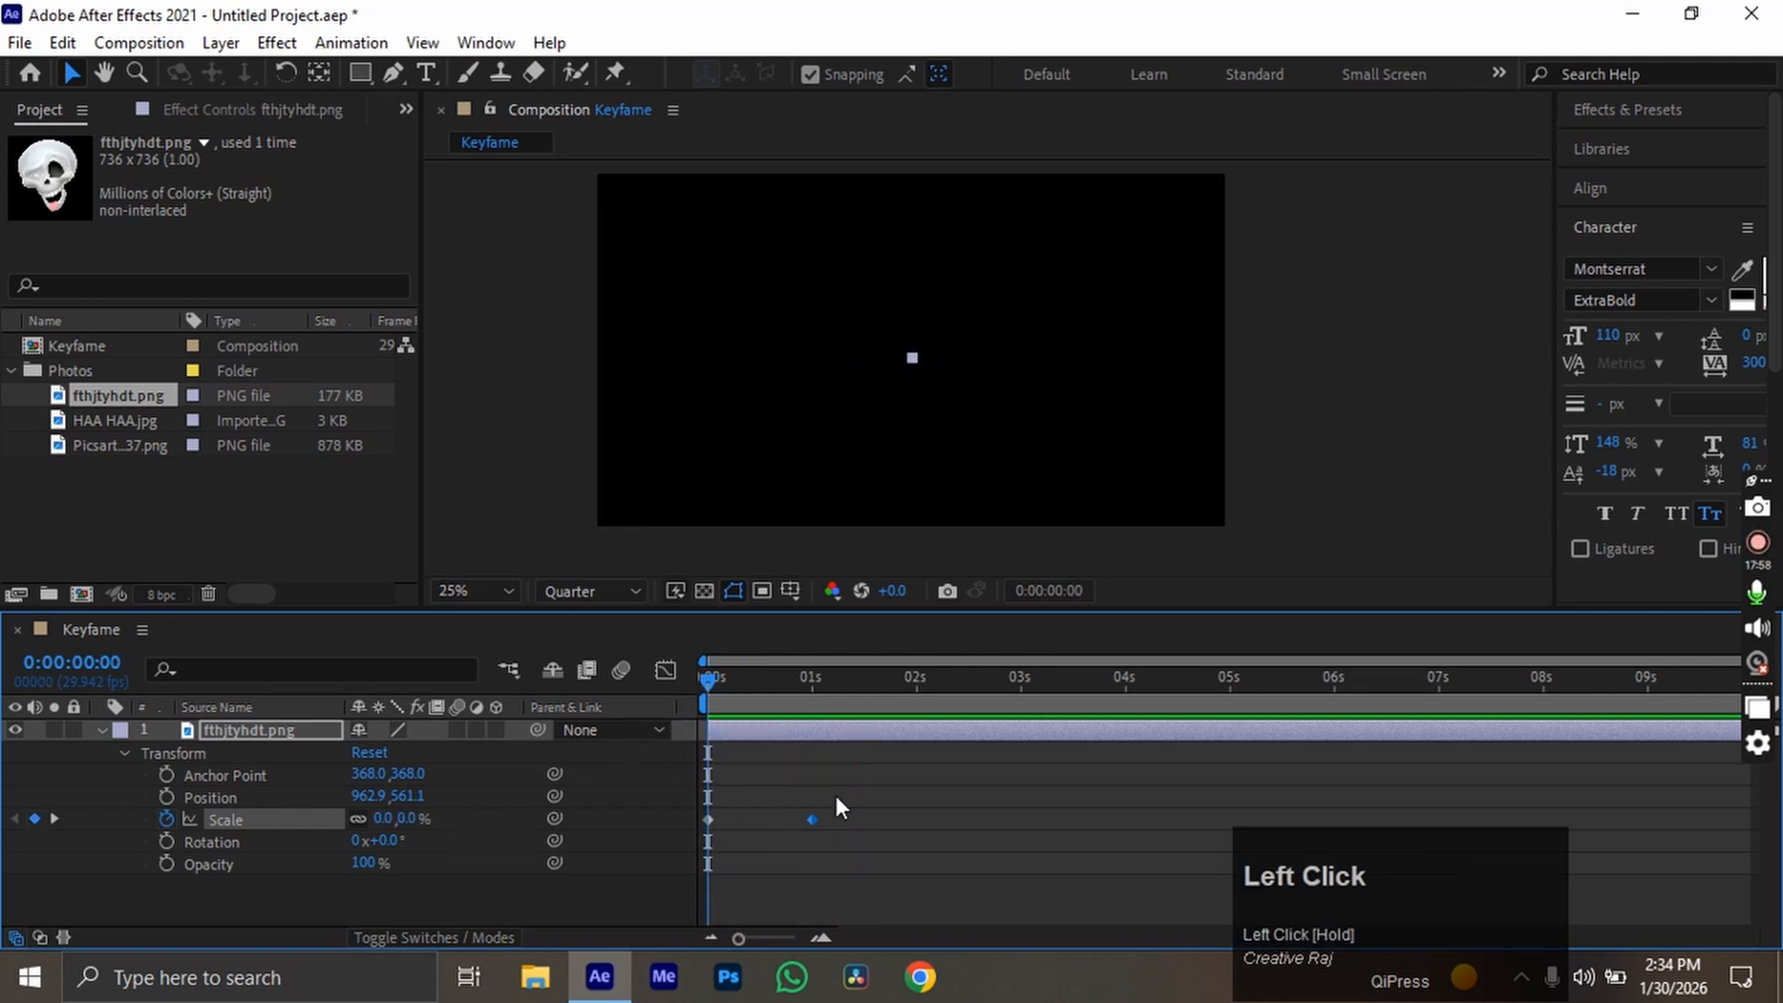
Enable Rotation keyframing, move its 0° keyframe to 1 second, and set the skull's Rotation to 20° at 0 seconds.
click(243, 839)
click(165, 839)
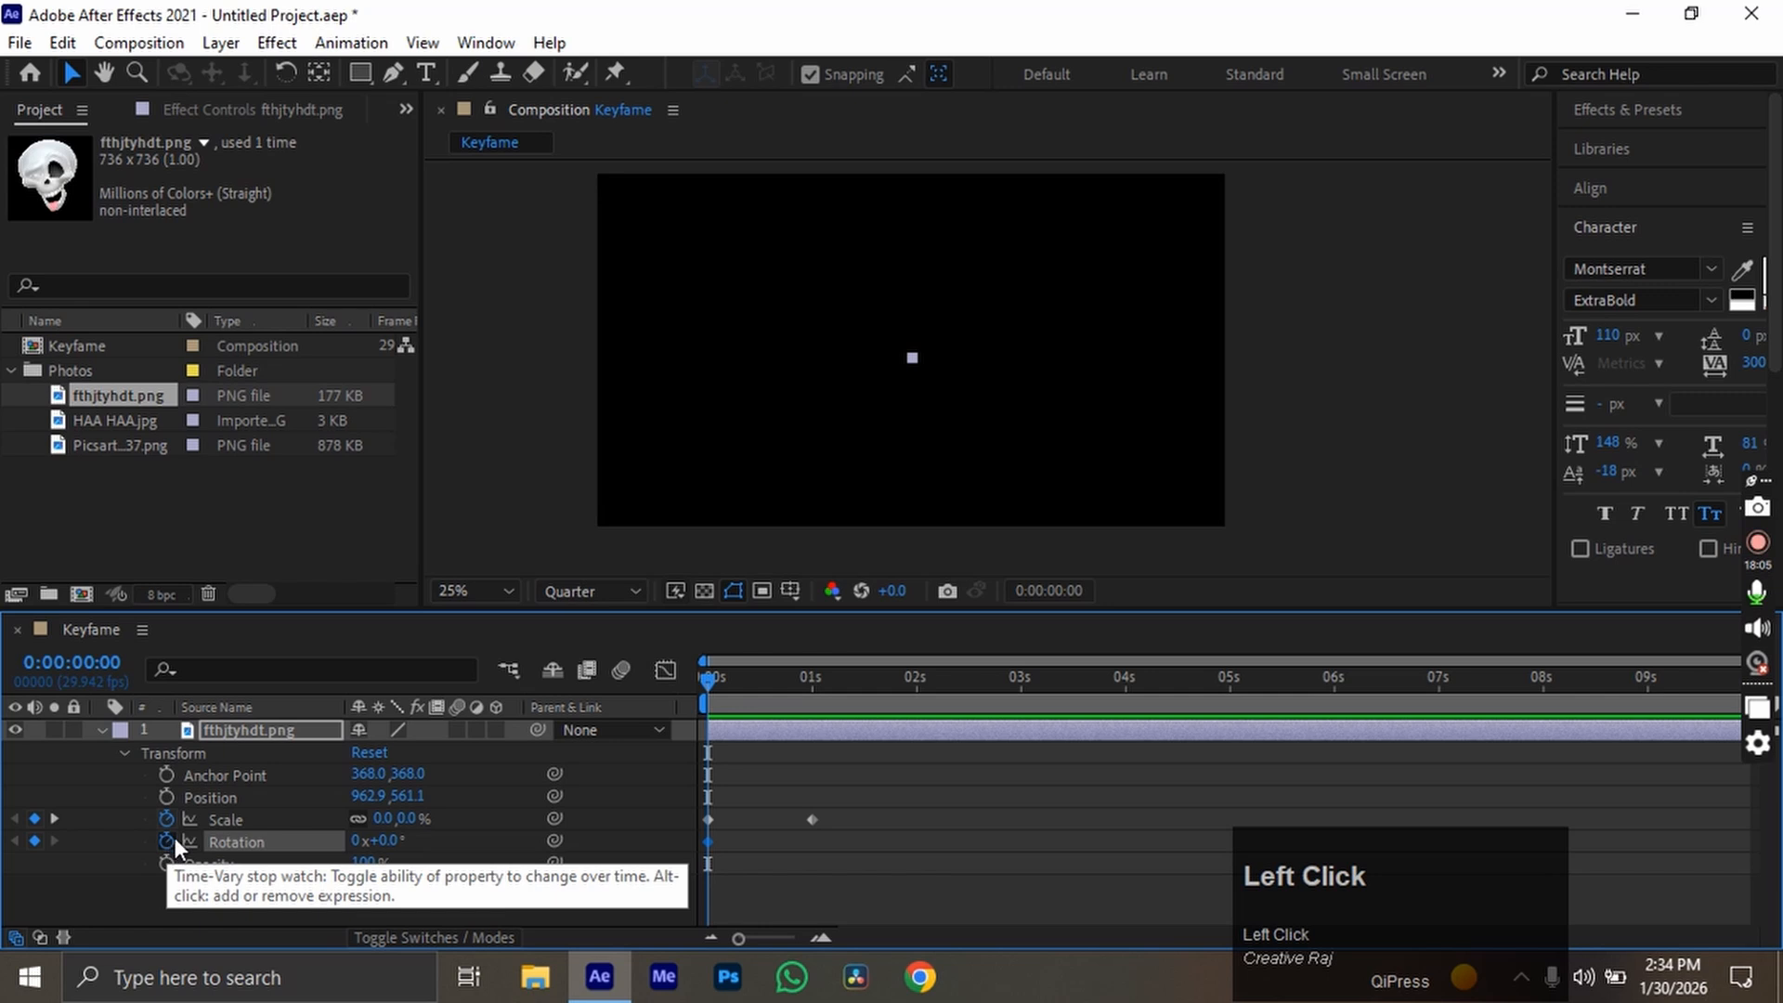
drag(711, 842, 815, 853)
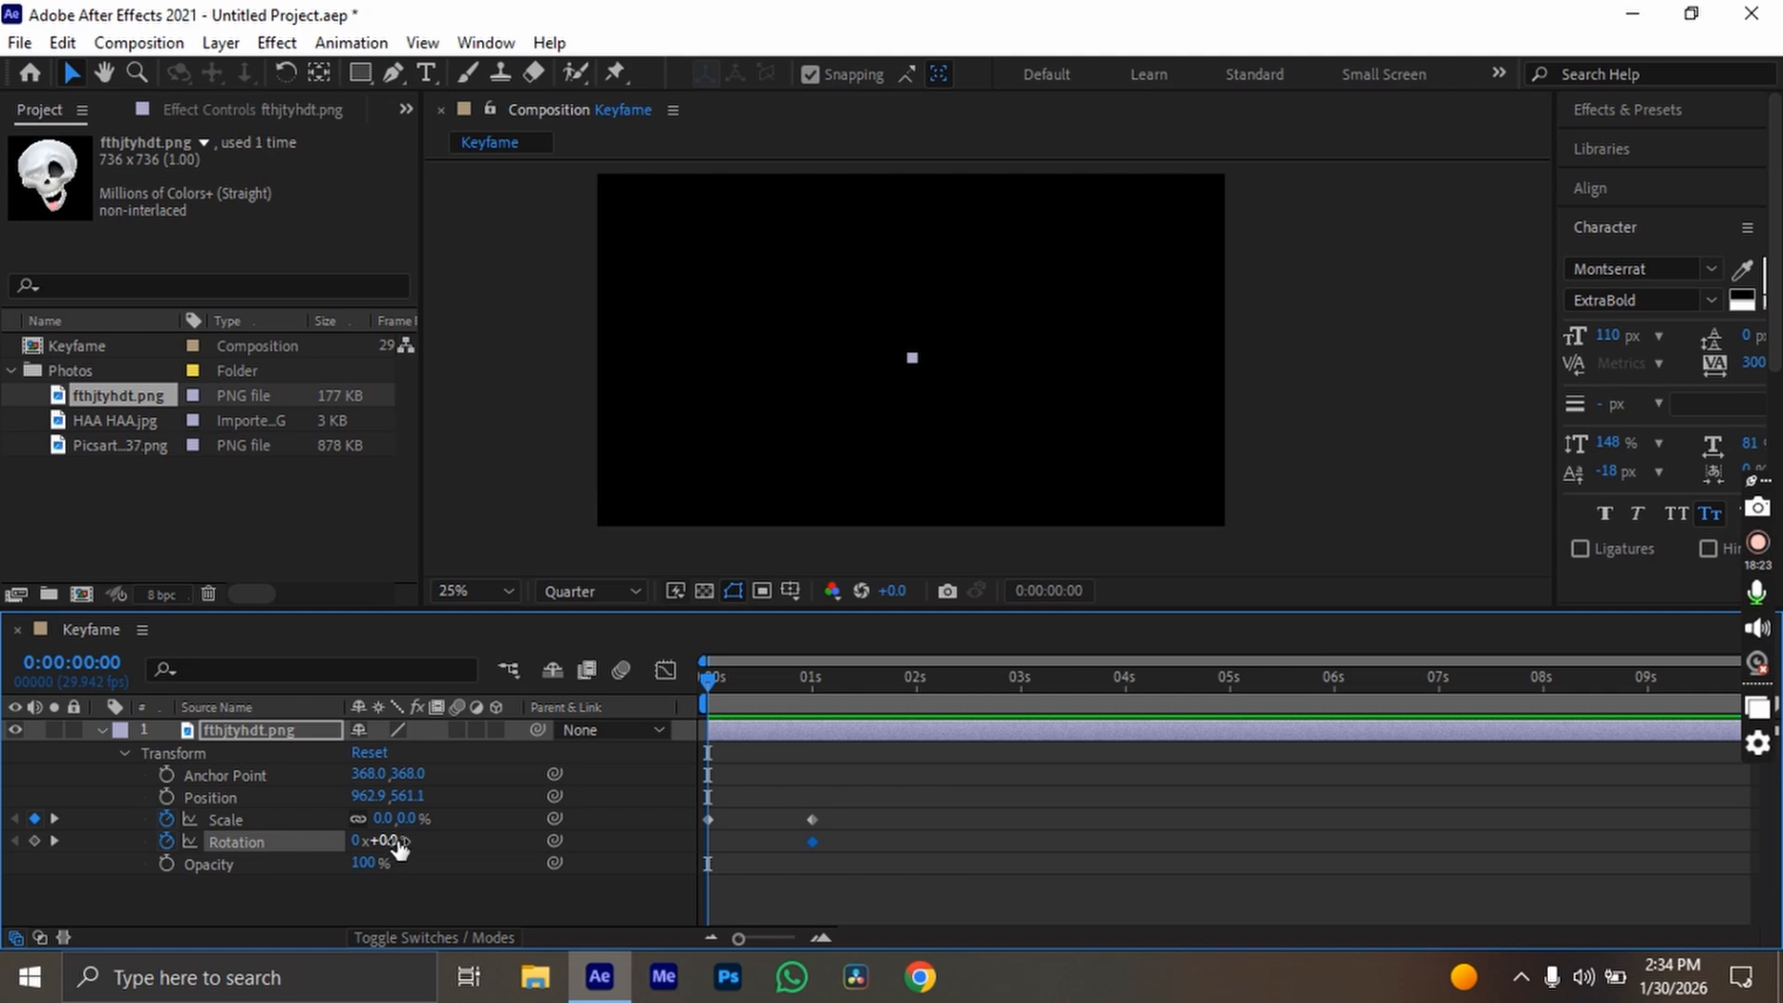
drag(400, 847, 427, 845)
Play back the skull's combined scale and rotation animation repeatedly from the start.
key(space)
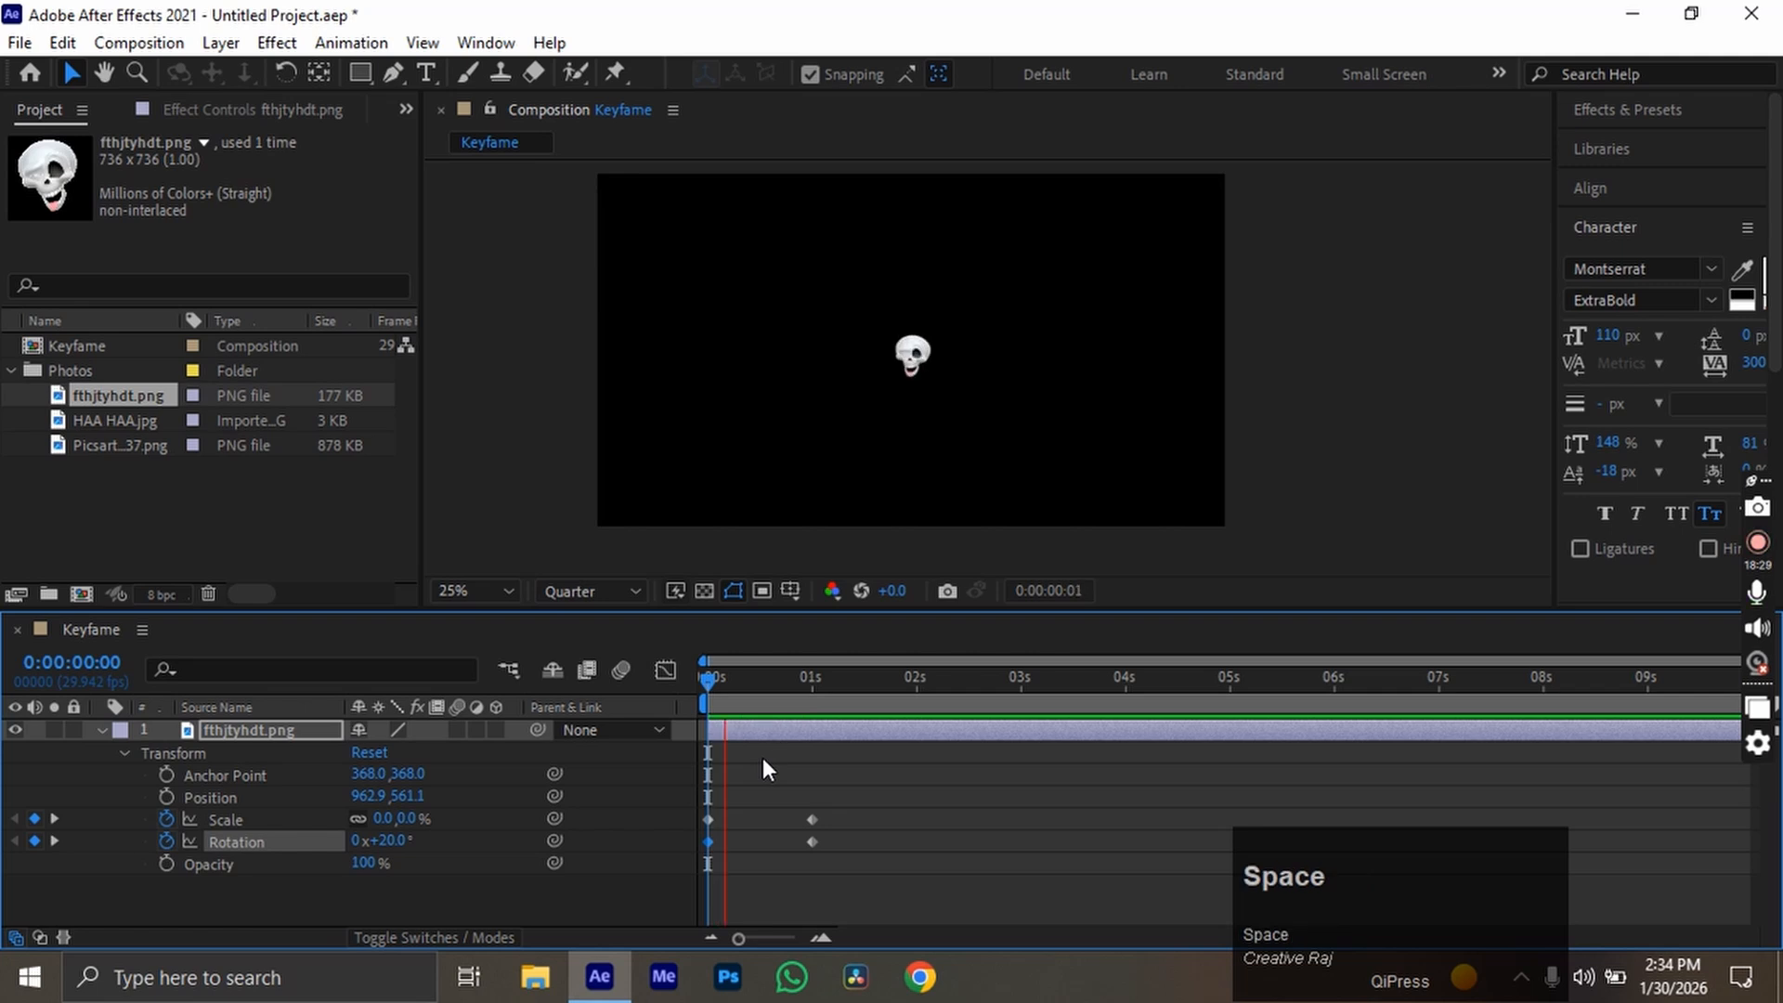
click(712, 686)
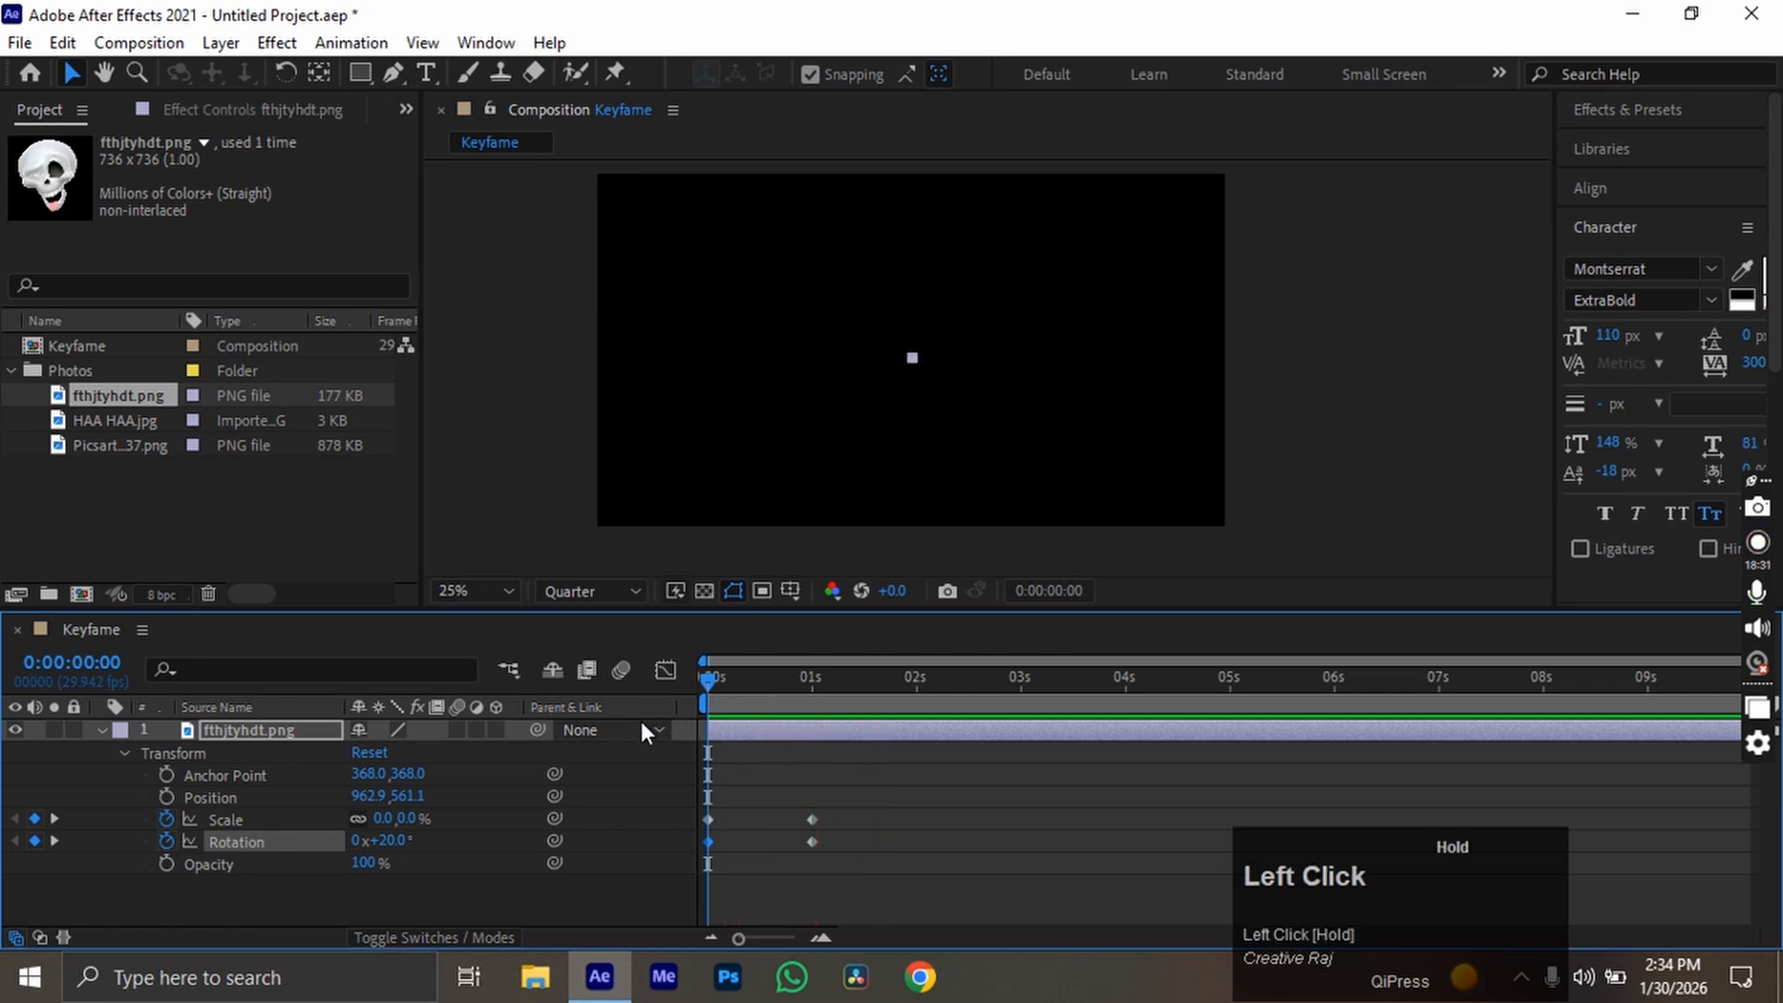
key(space)
click(711, 692)
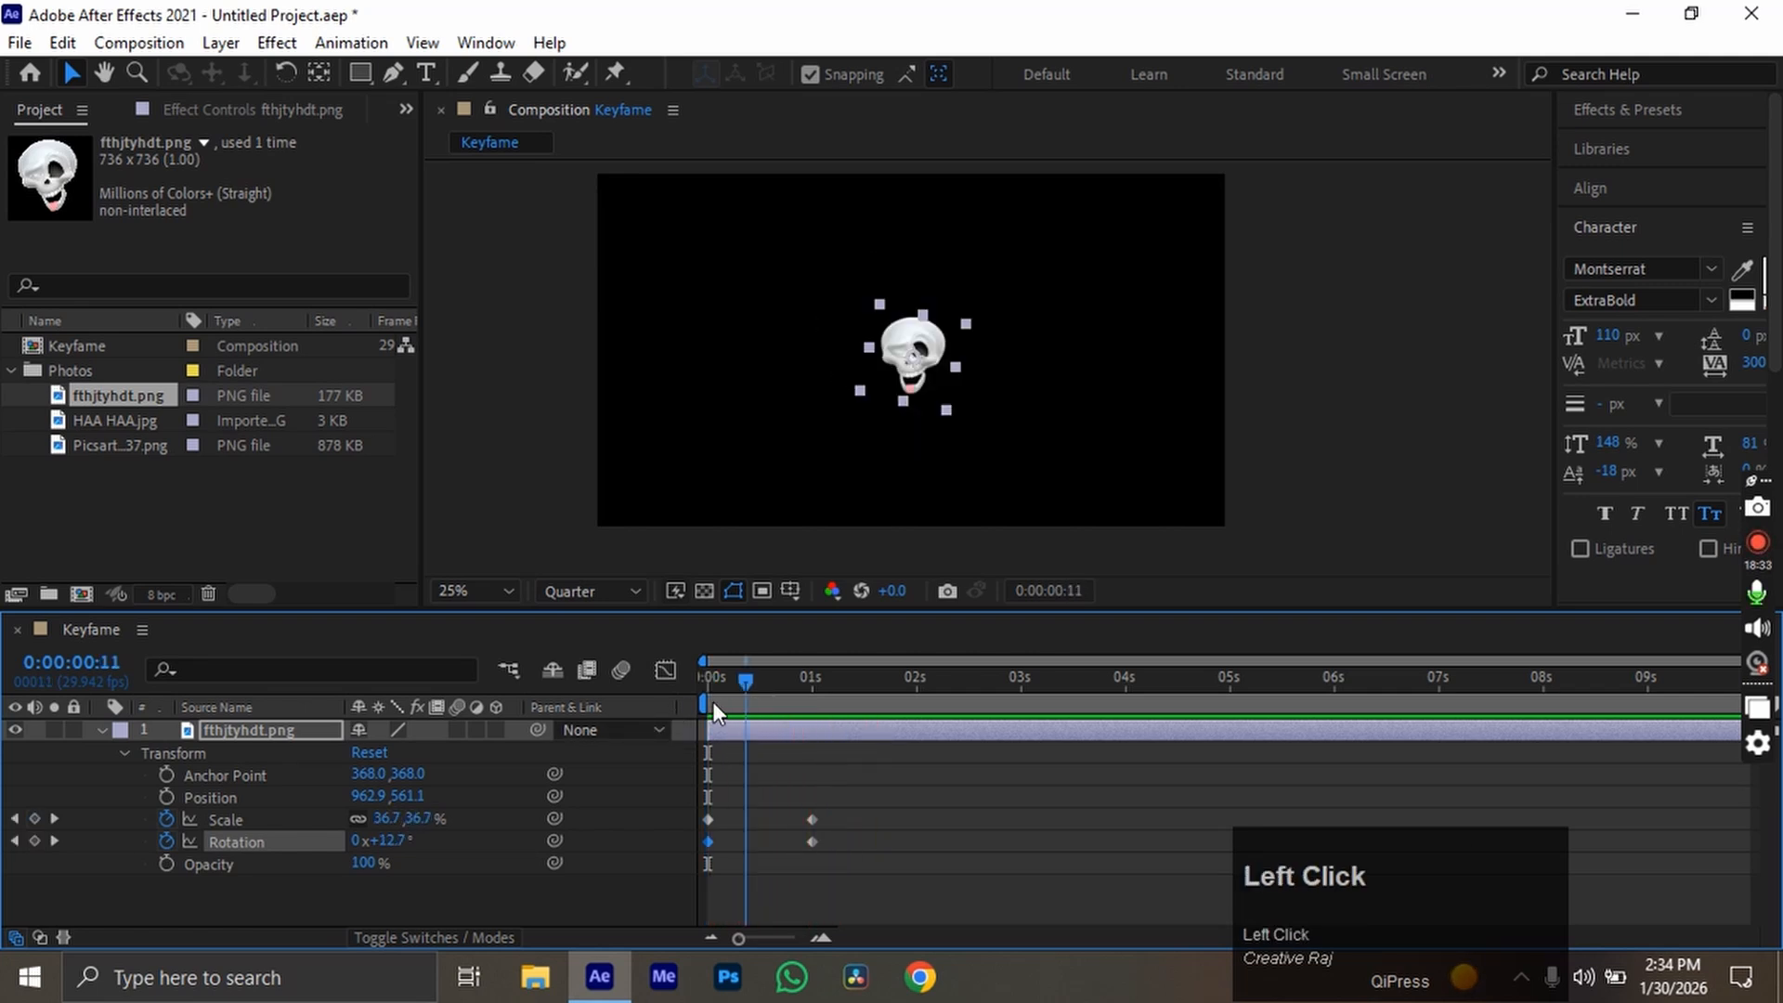
key(space)
click(712, 688)
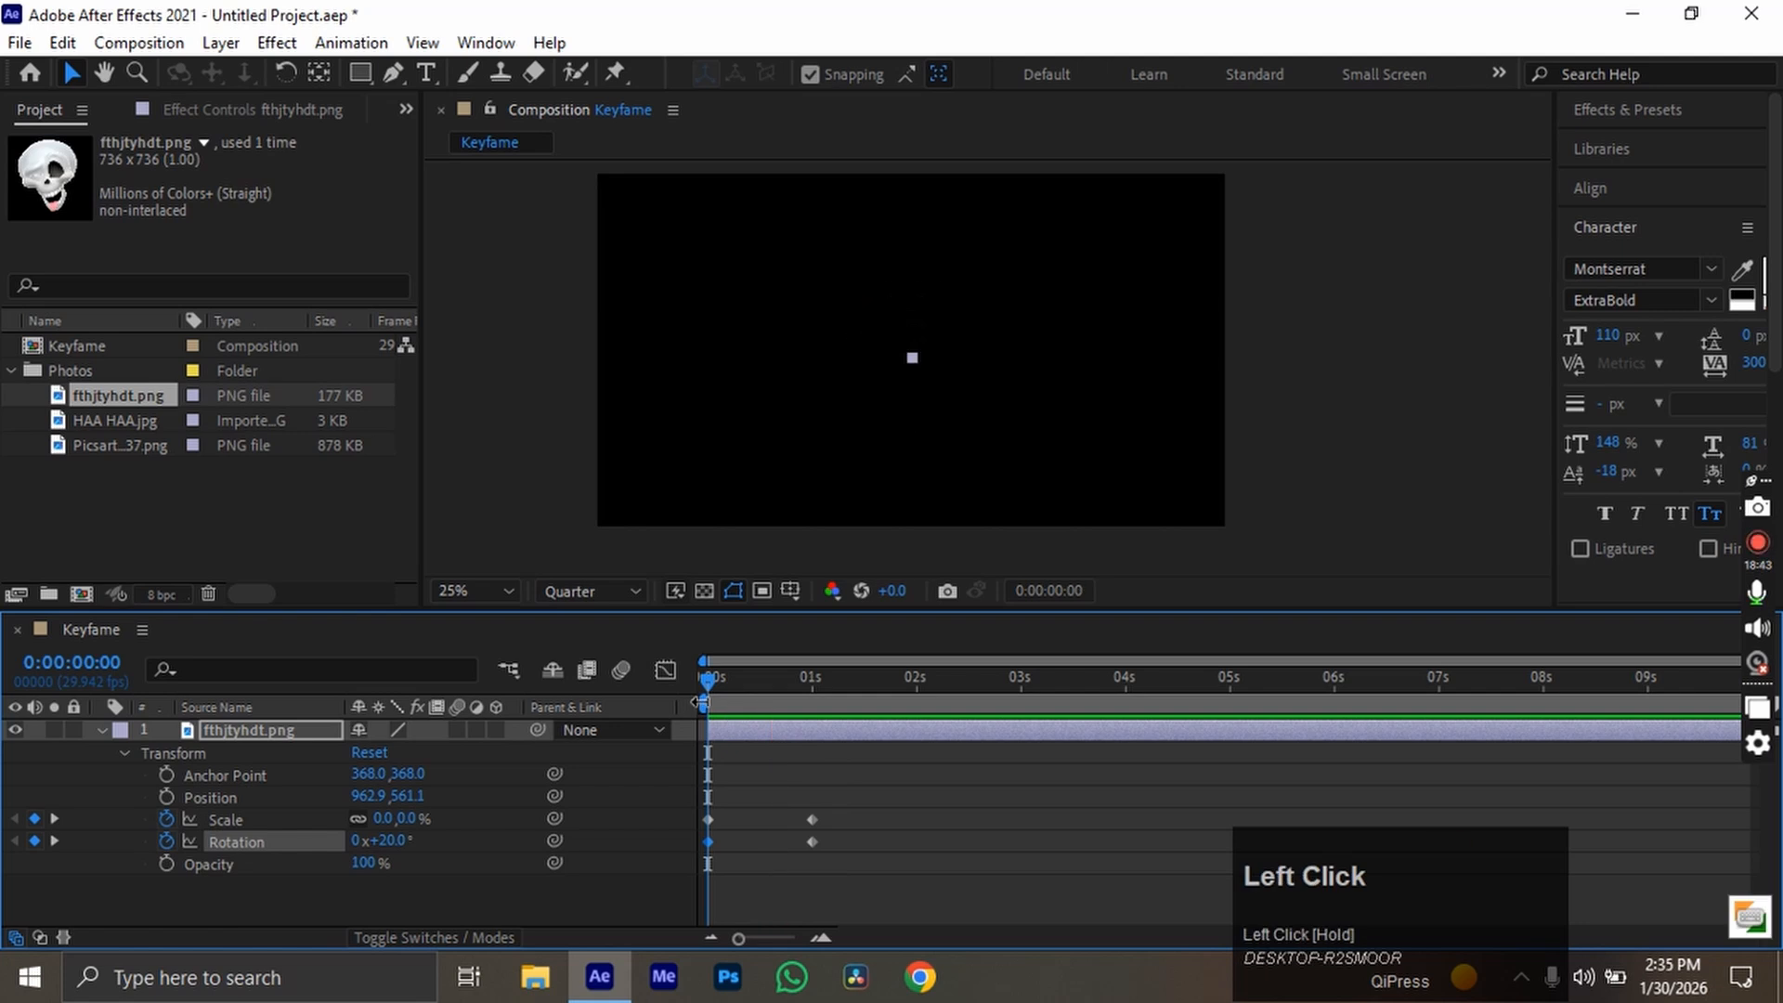
key(space)
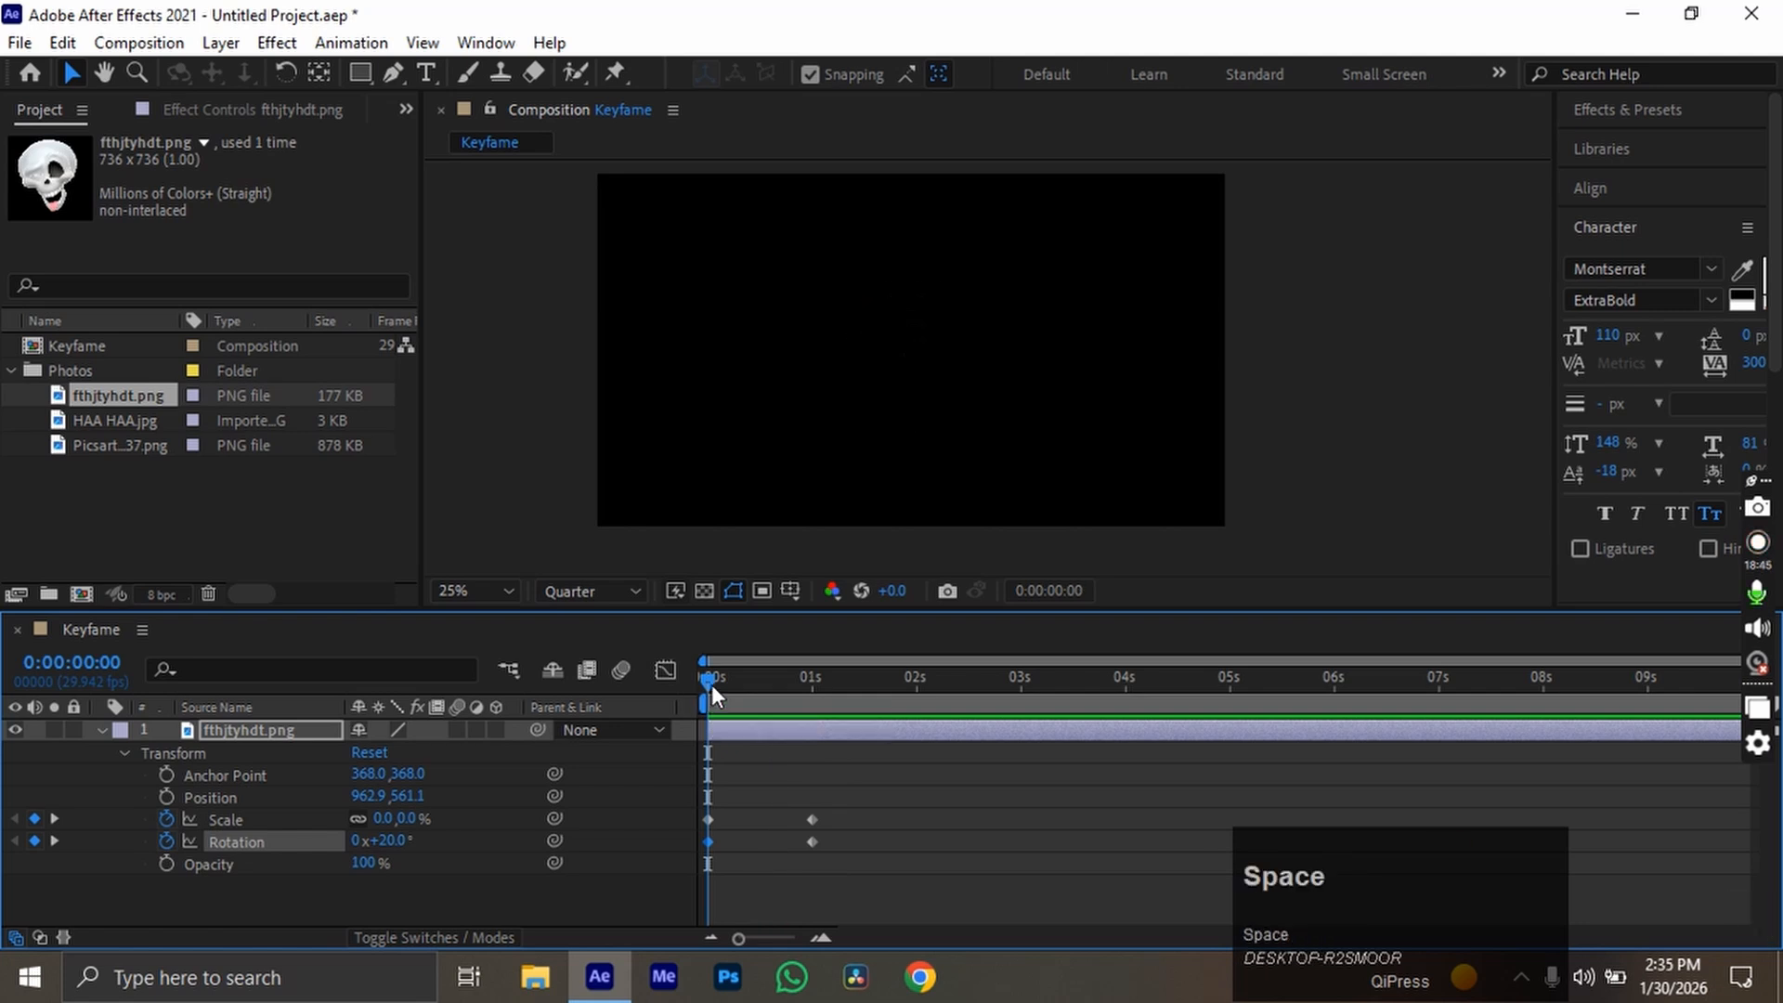
key(space)
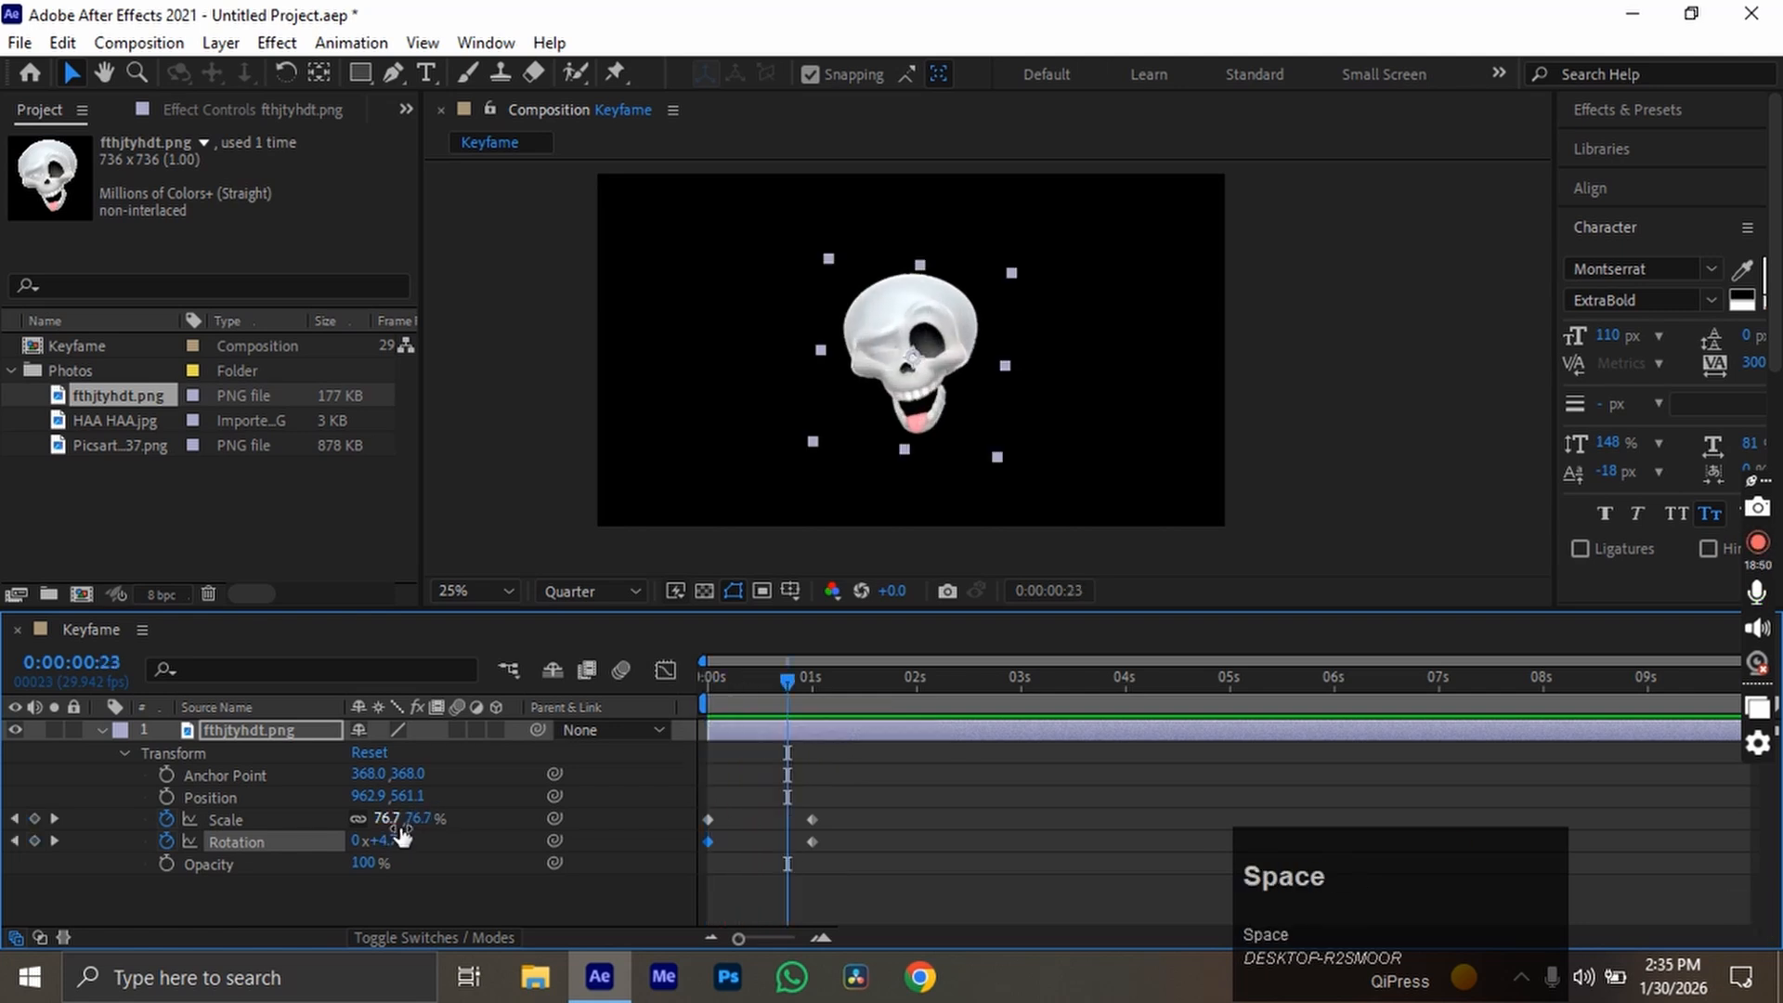
Change the skull's Rotation keyframe at 0 seconds to 50°.
click(701, 706)
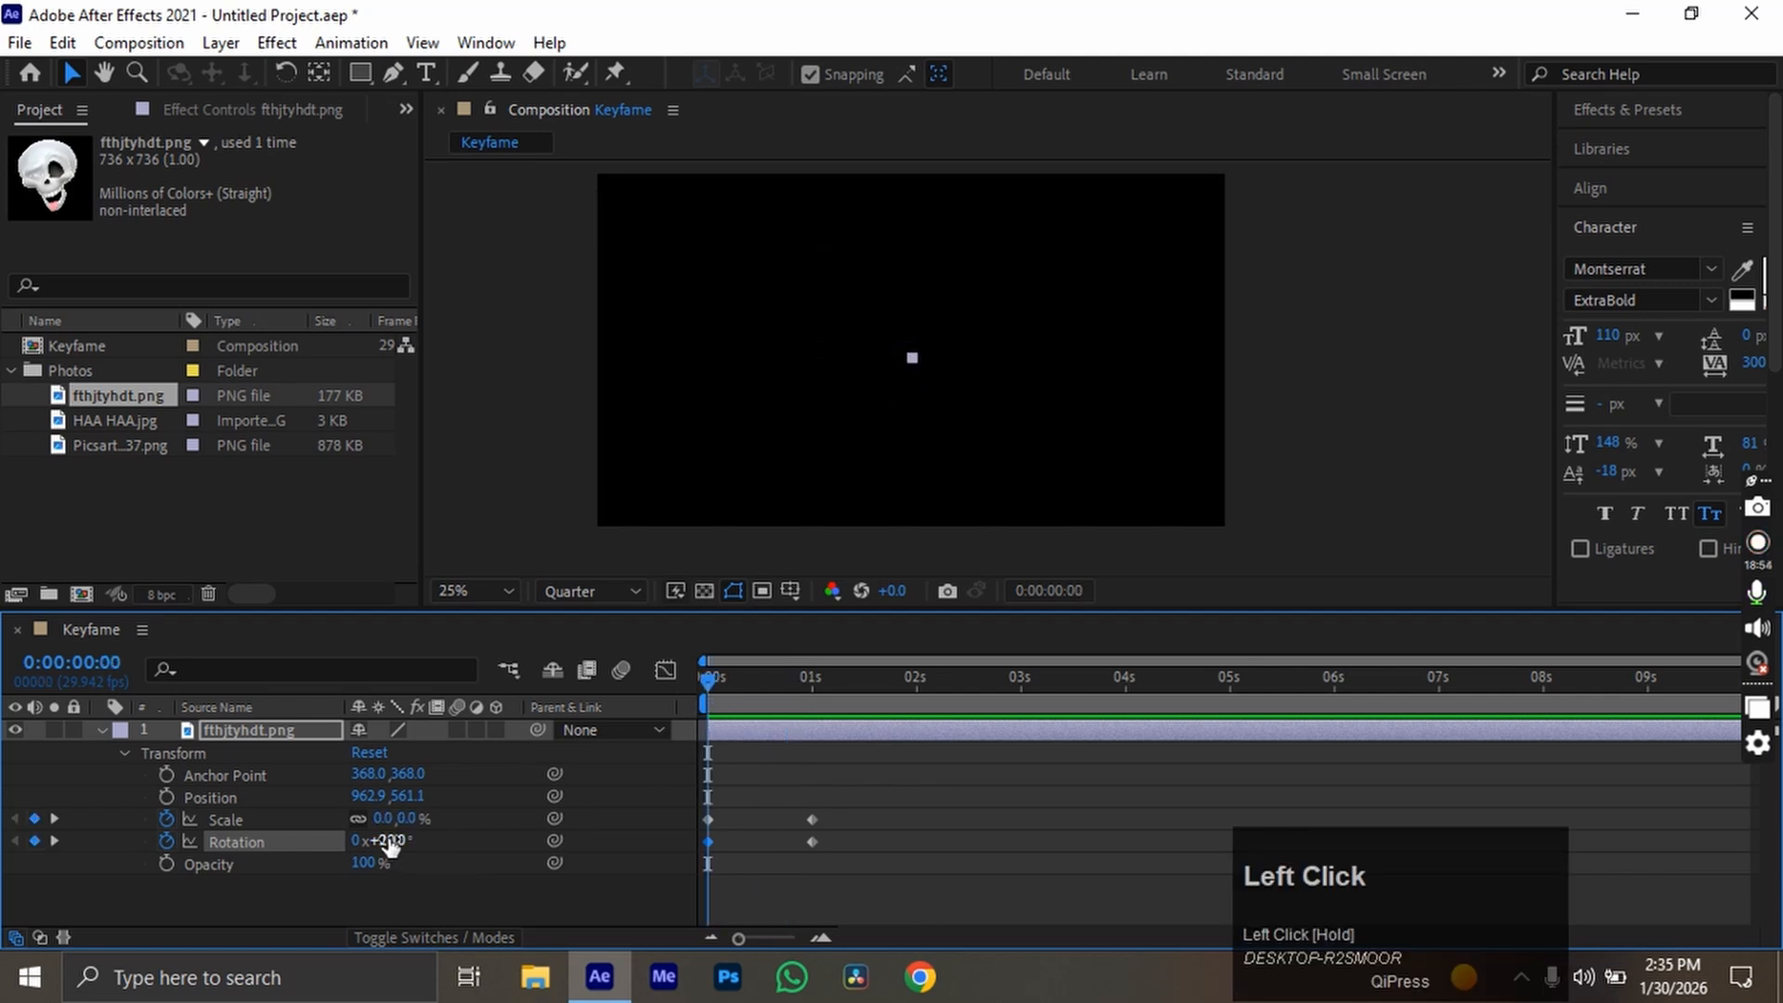
key(alt)
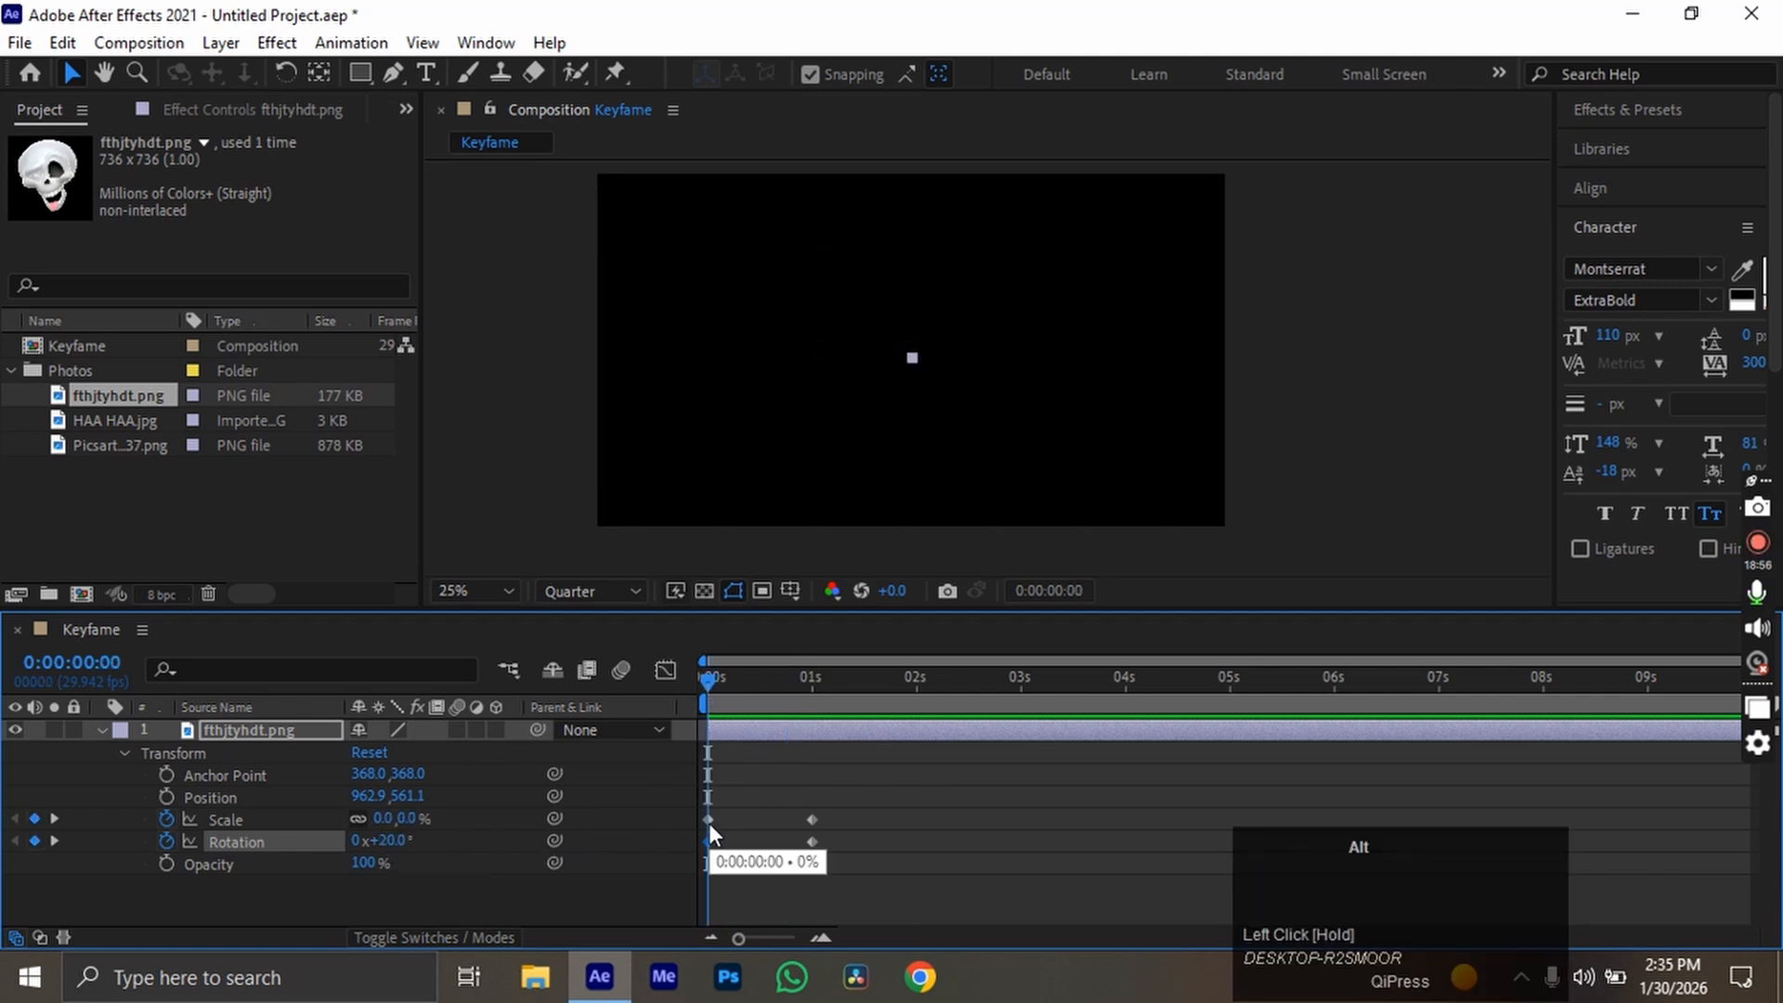
drag(711, 833, 696, 868)
scroll(697, 868, up, 3)
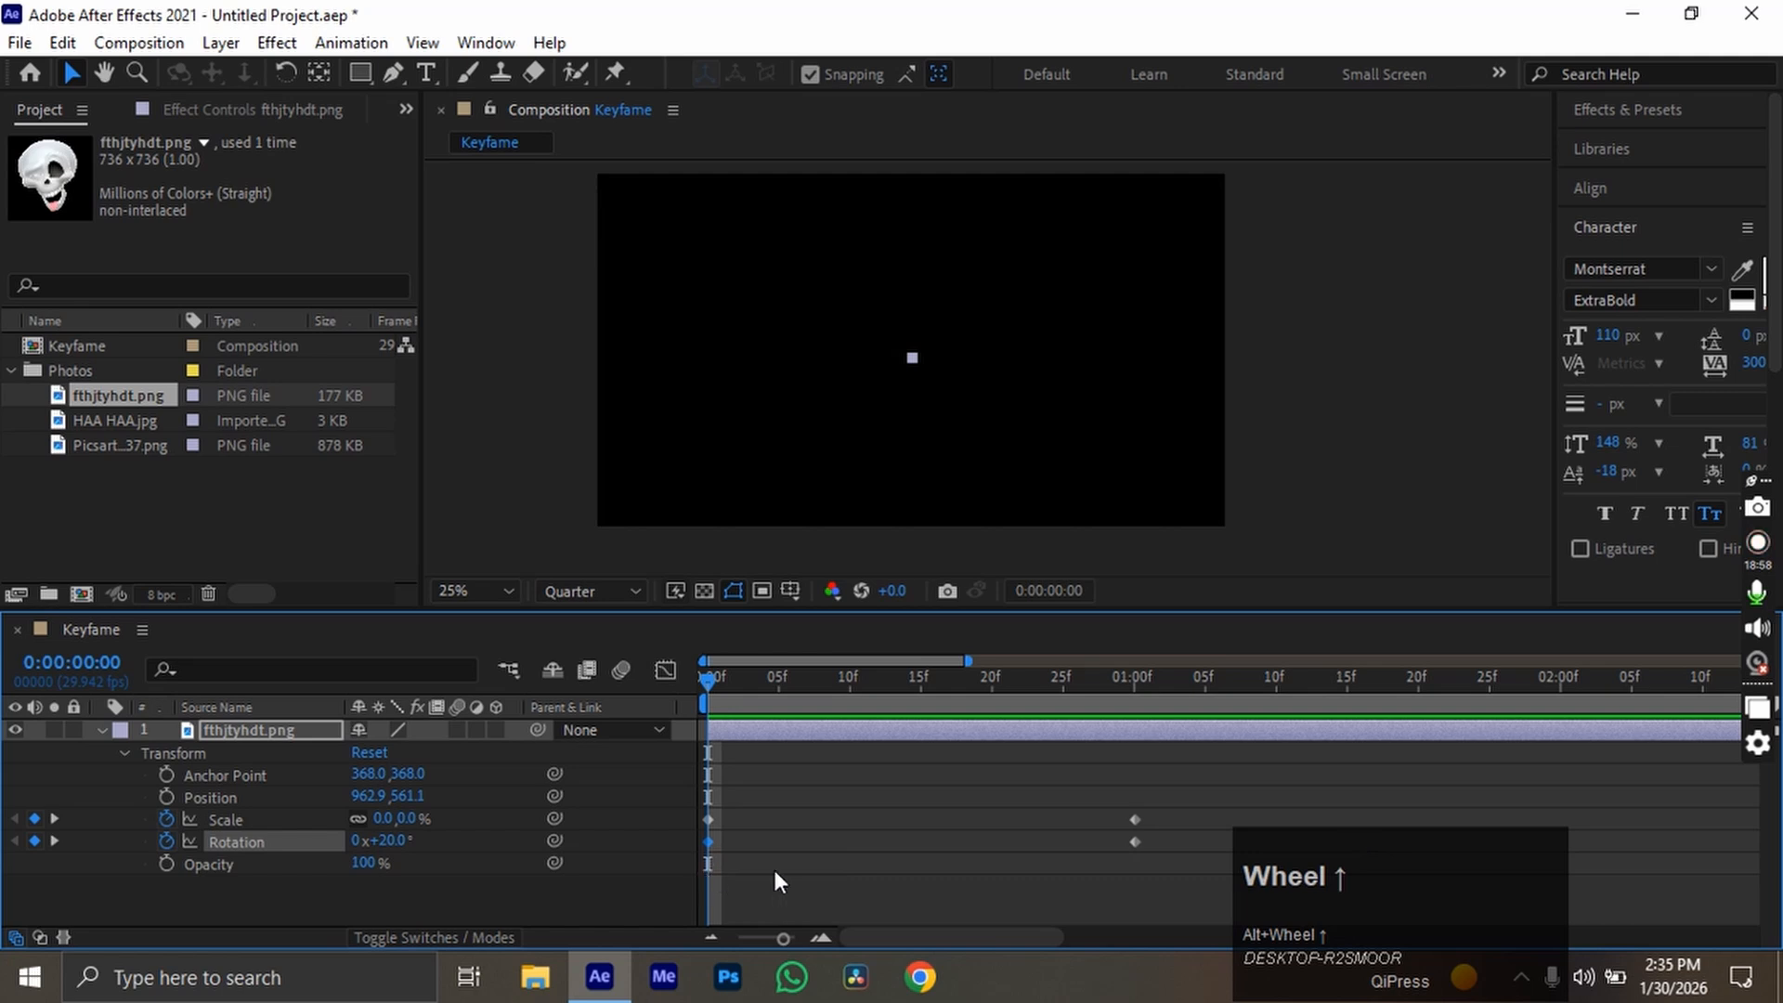
drag(395, 841, 453, 847)
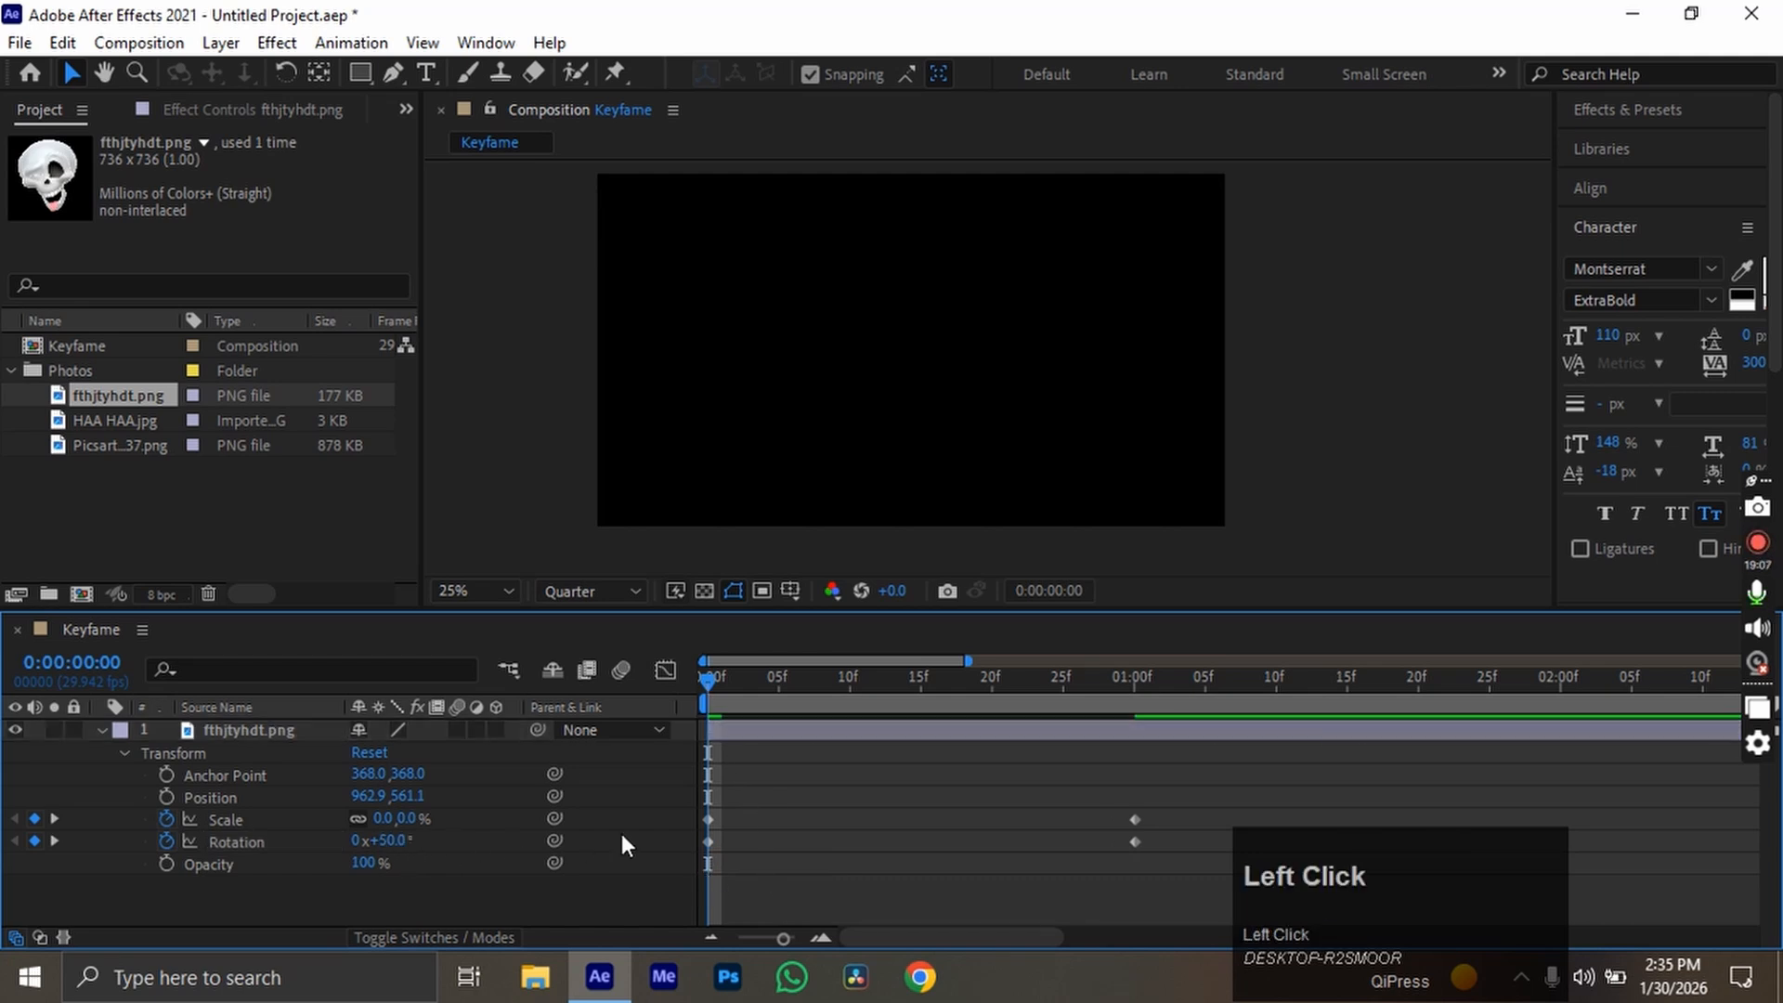
Preview the stronger rotation and scrub between the start and frame 14 to inspect the motion.
key(space)
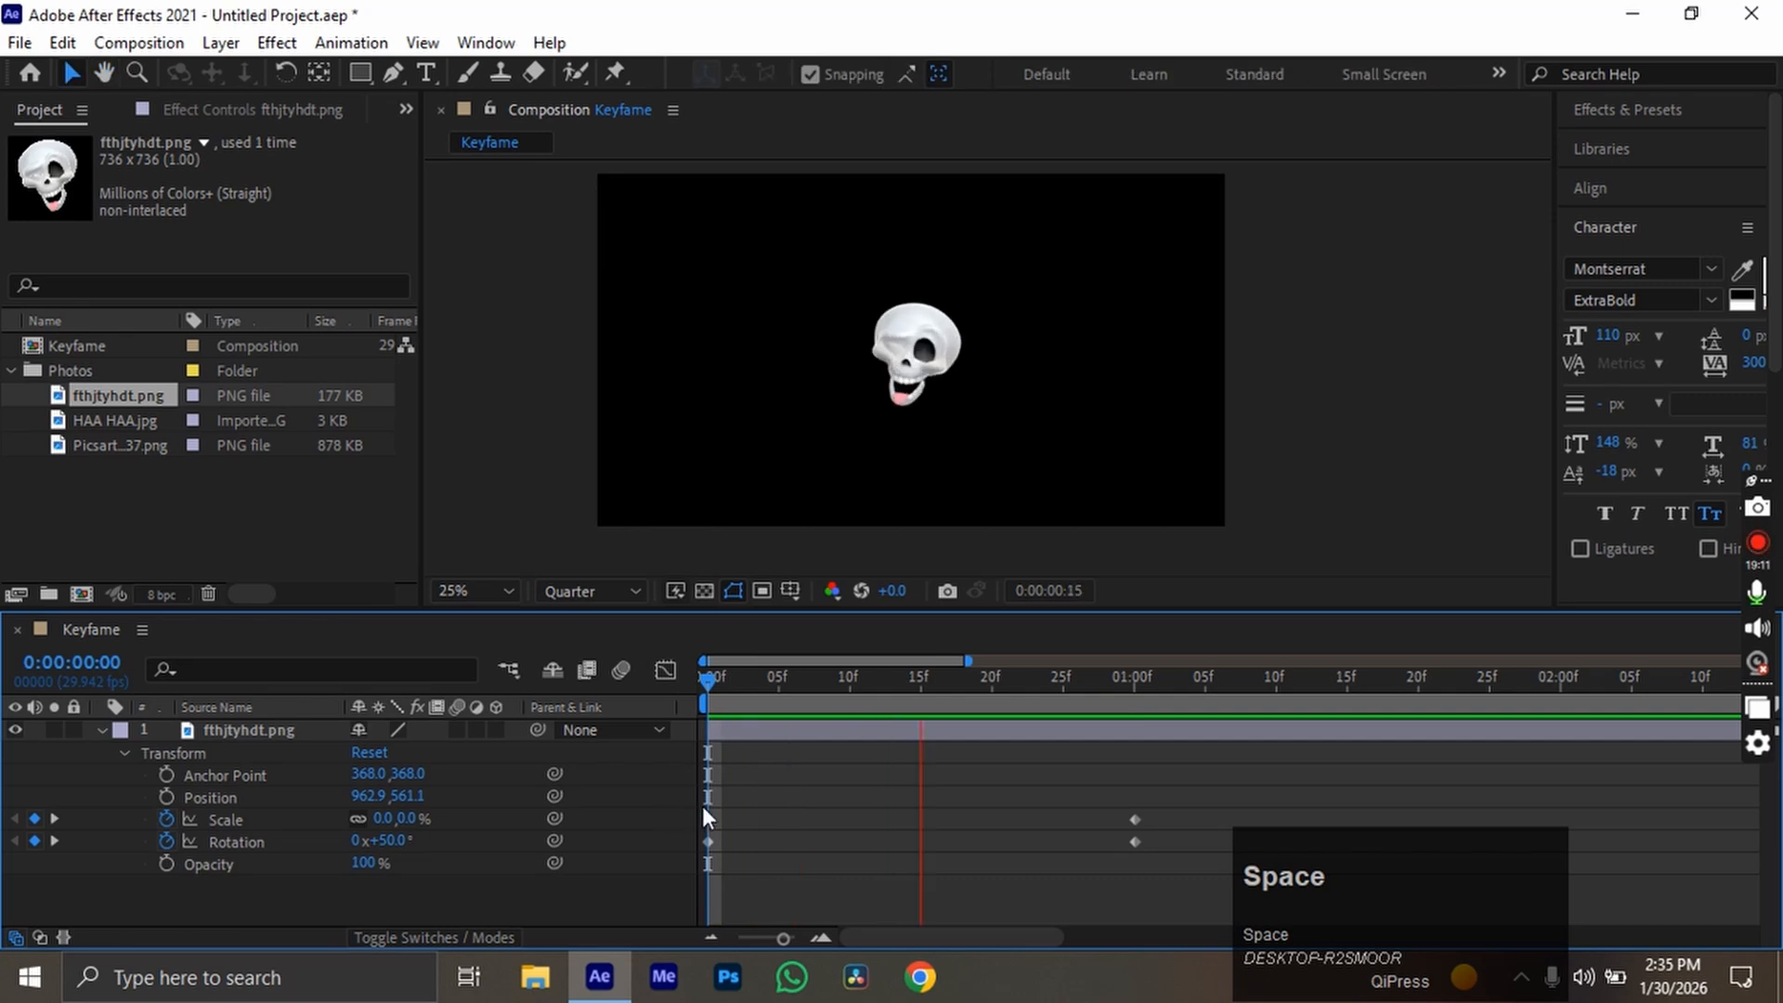
click(708, 697)
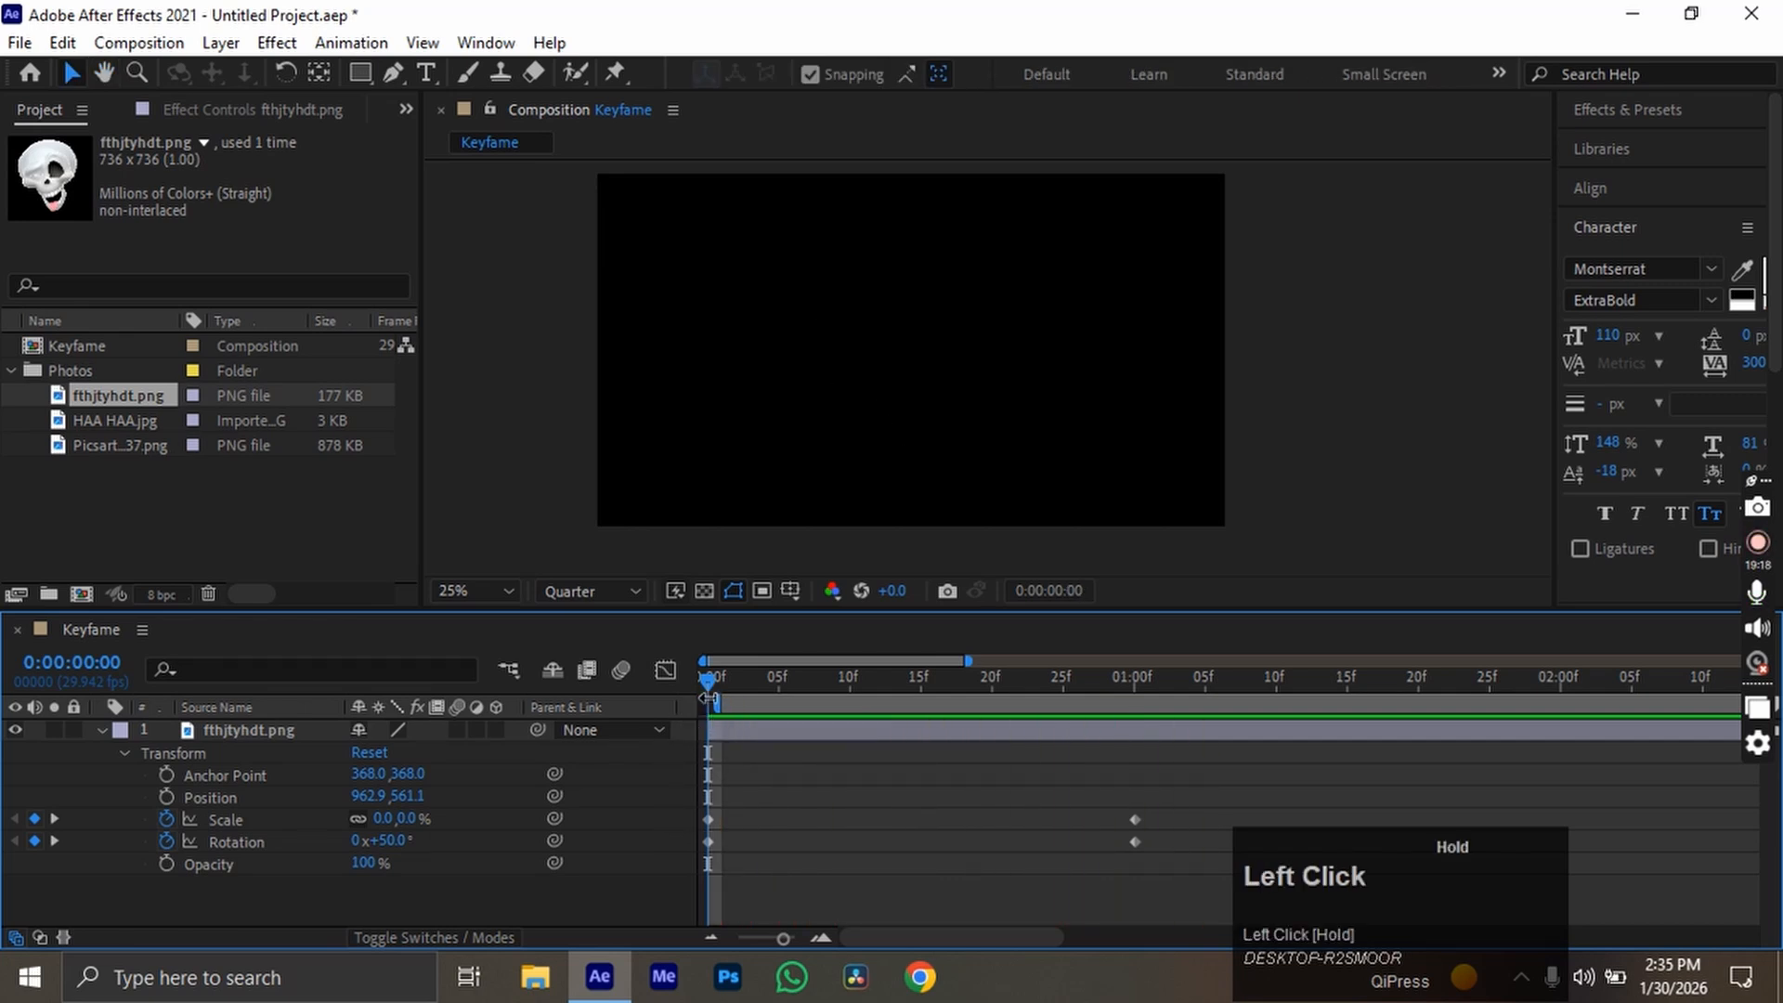
drag(721, 676, 897, 716)
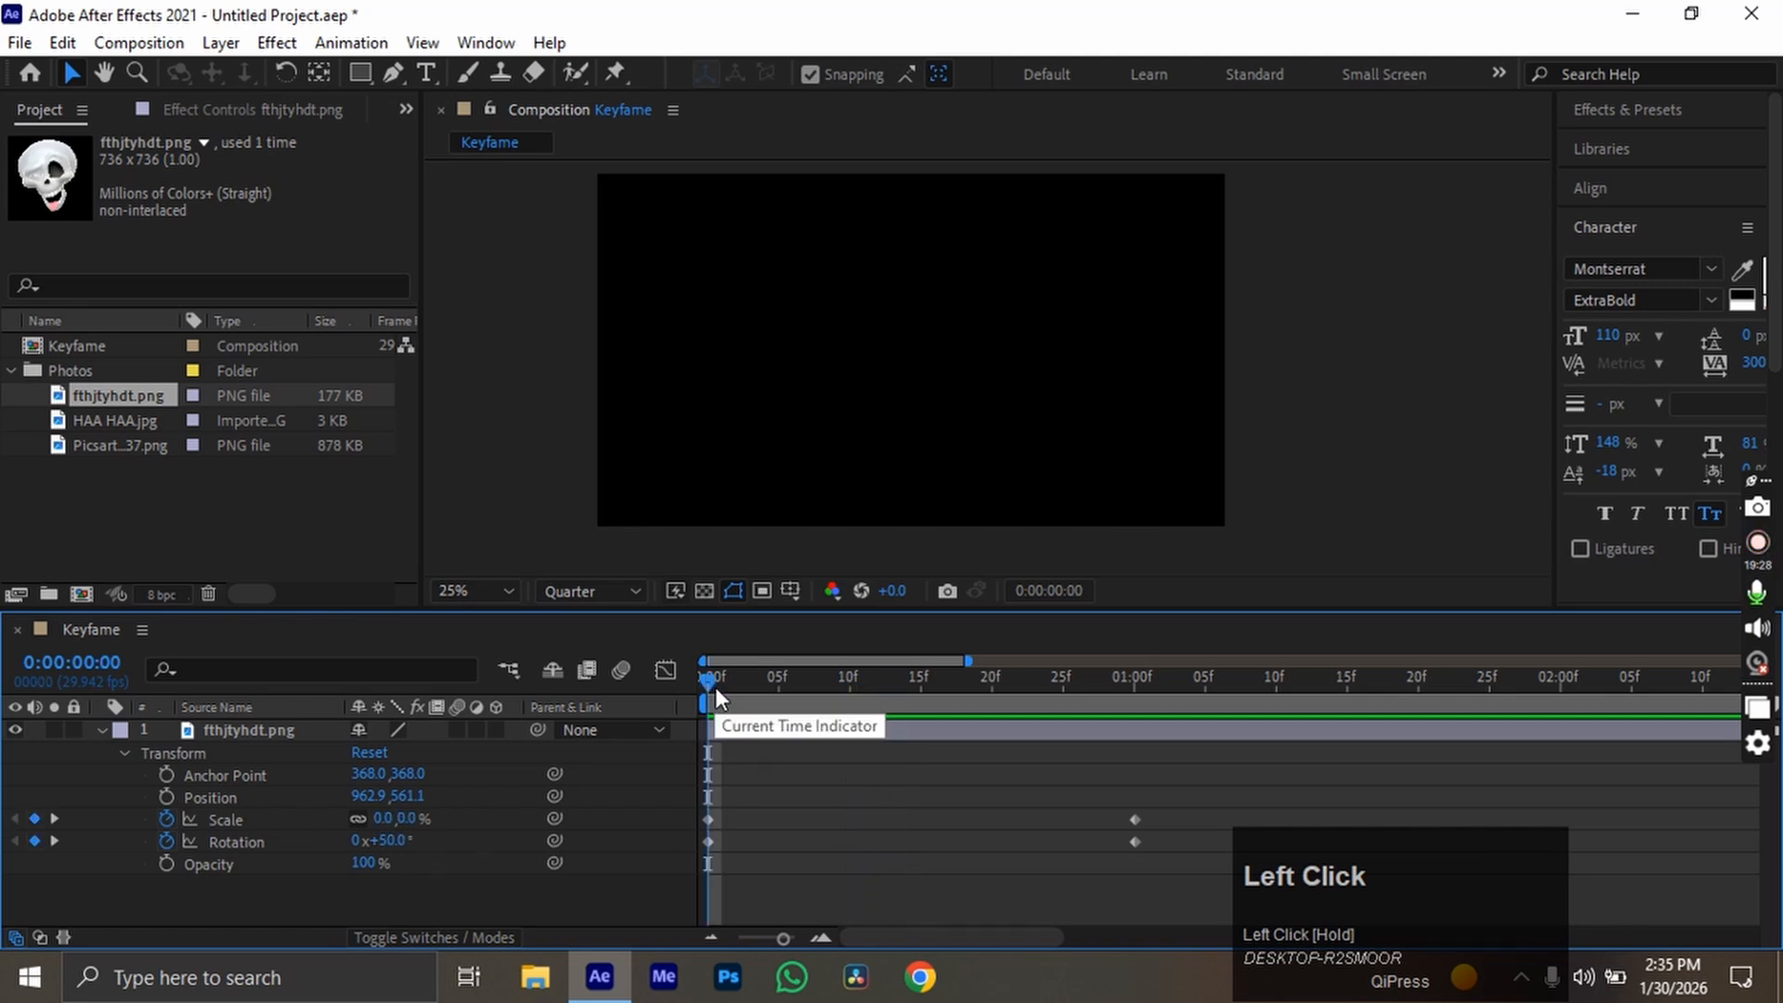
drag(716, 695, 908, 697)
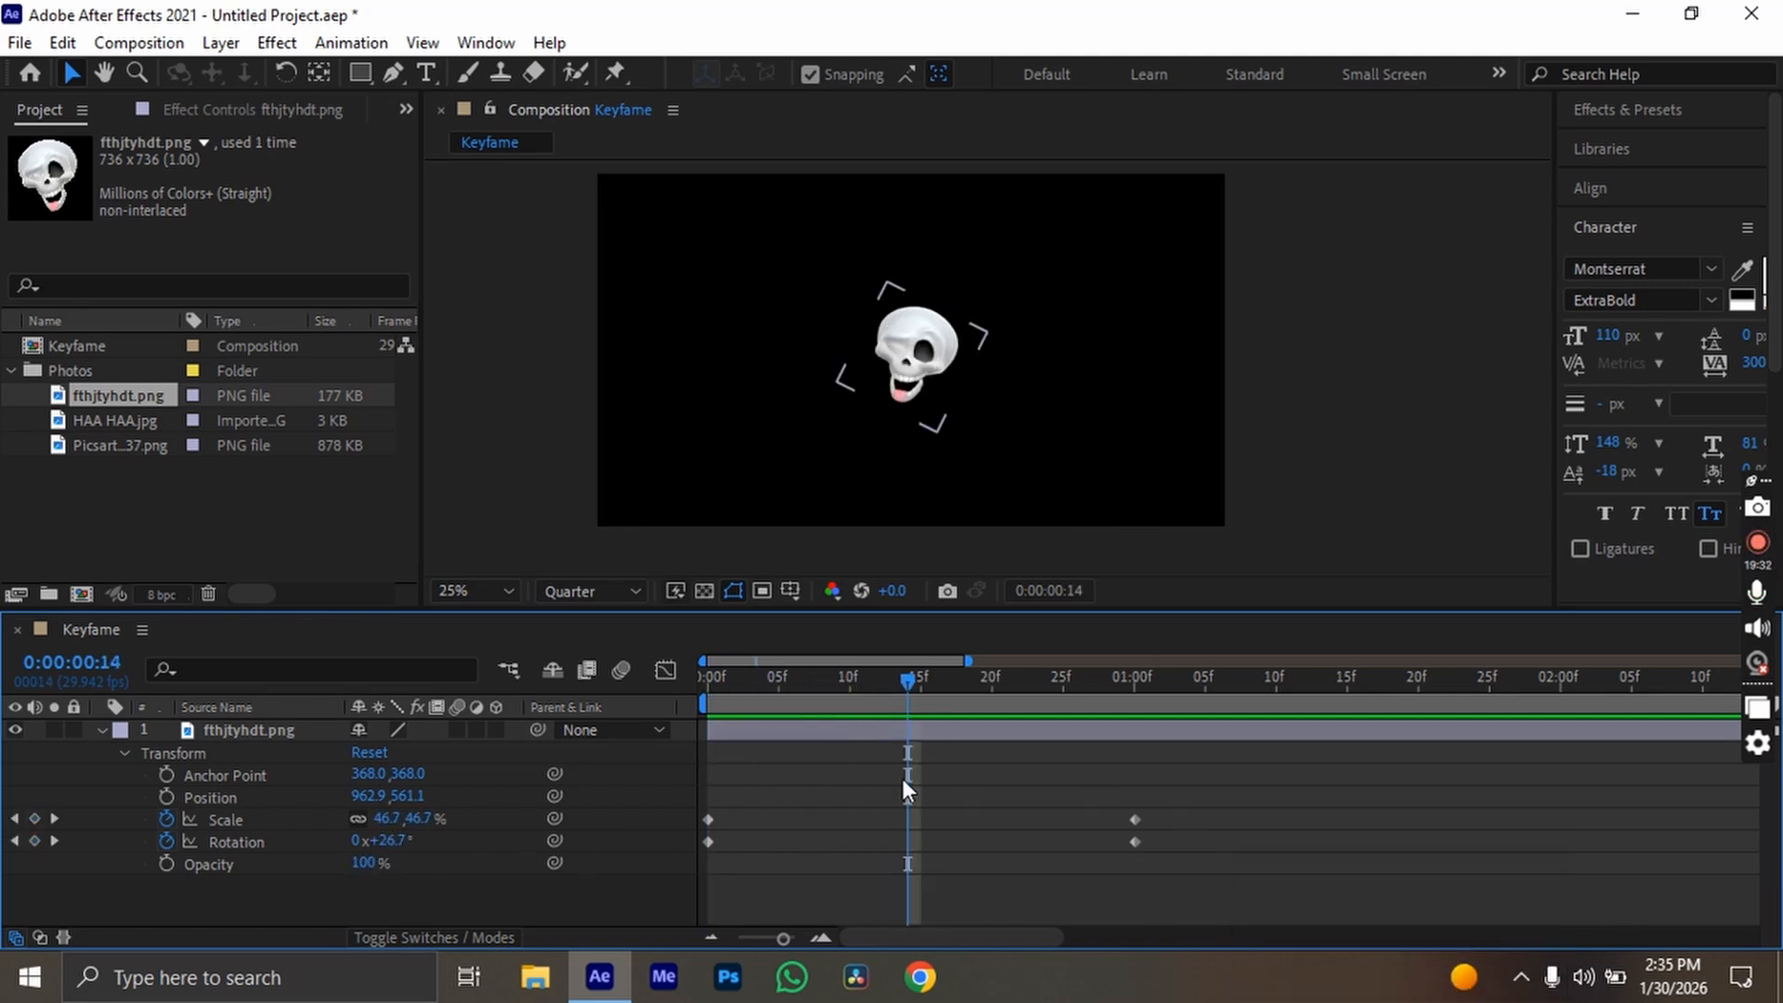
alt+scroll(906, 778, down, 5)
alt+scroll(678, 821, up, 5)
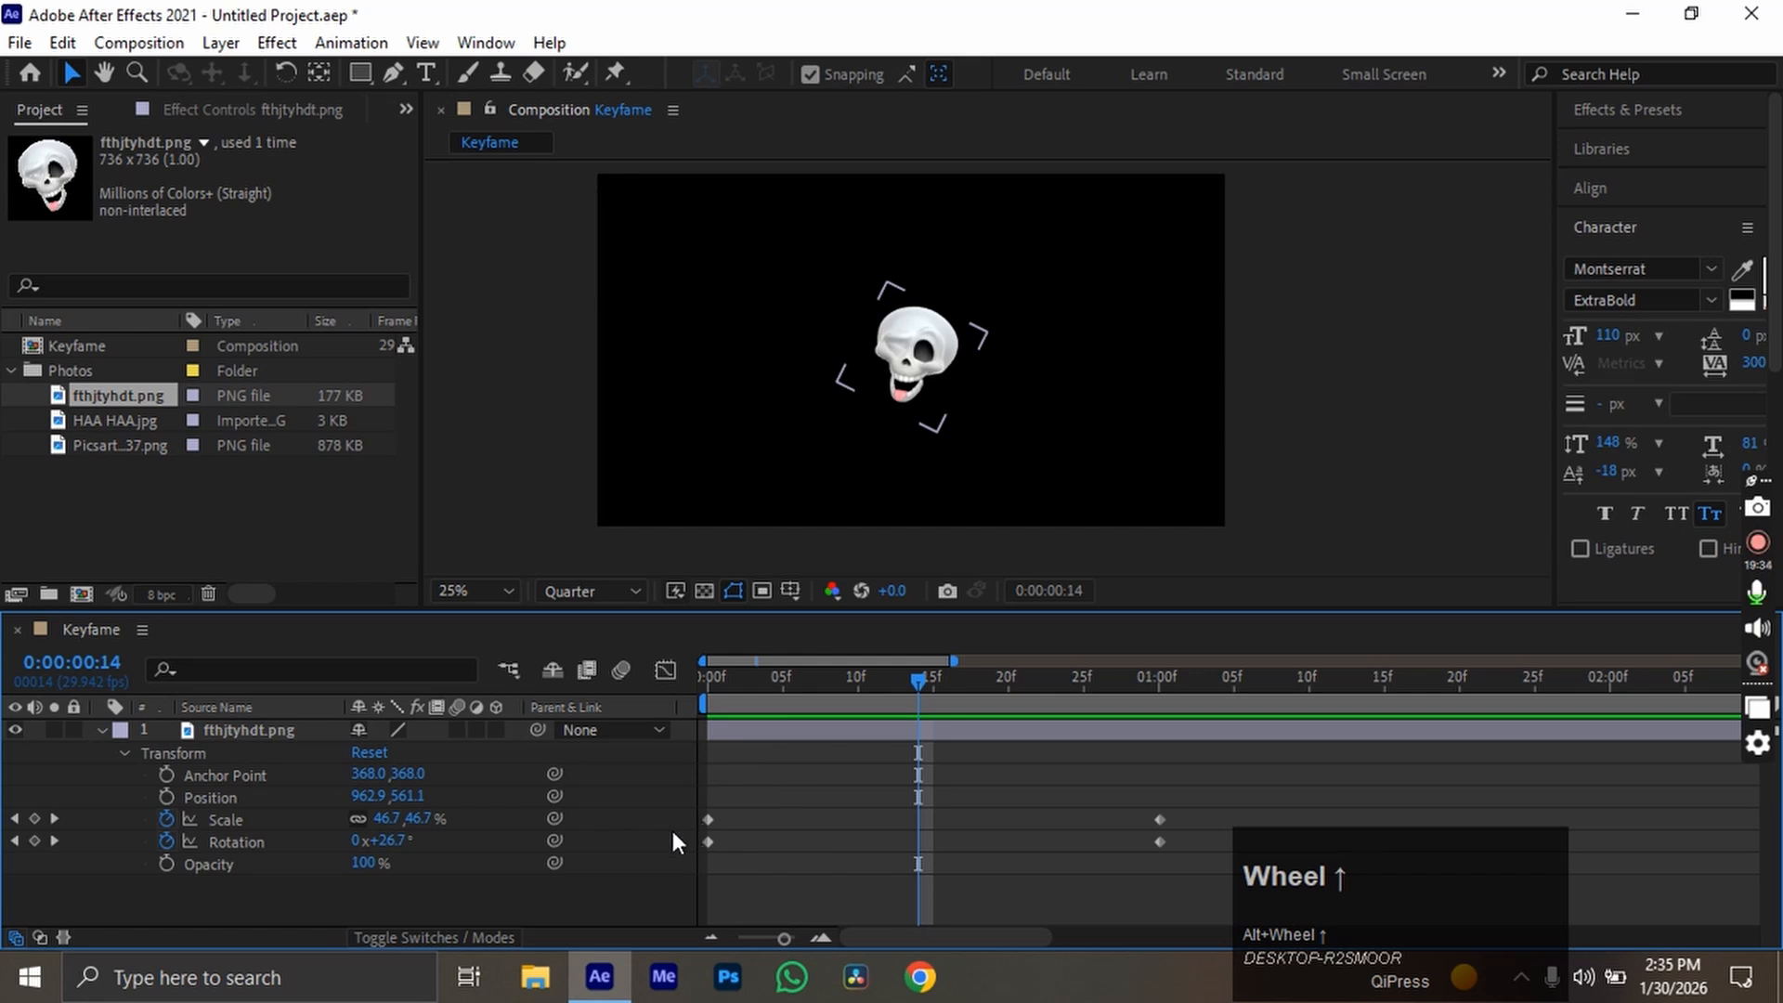
click(717, 732)
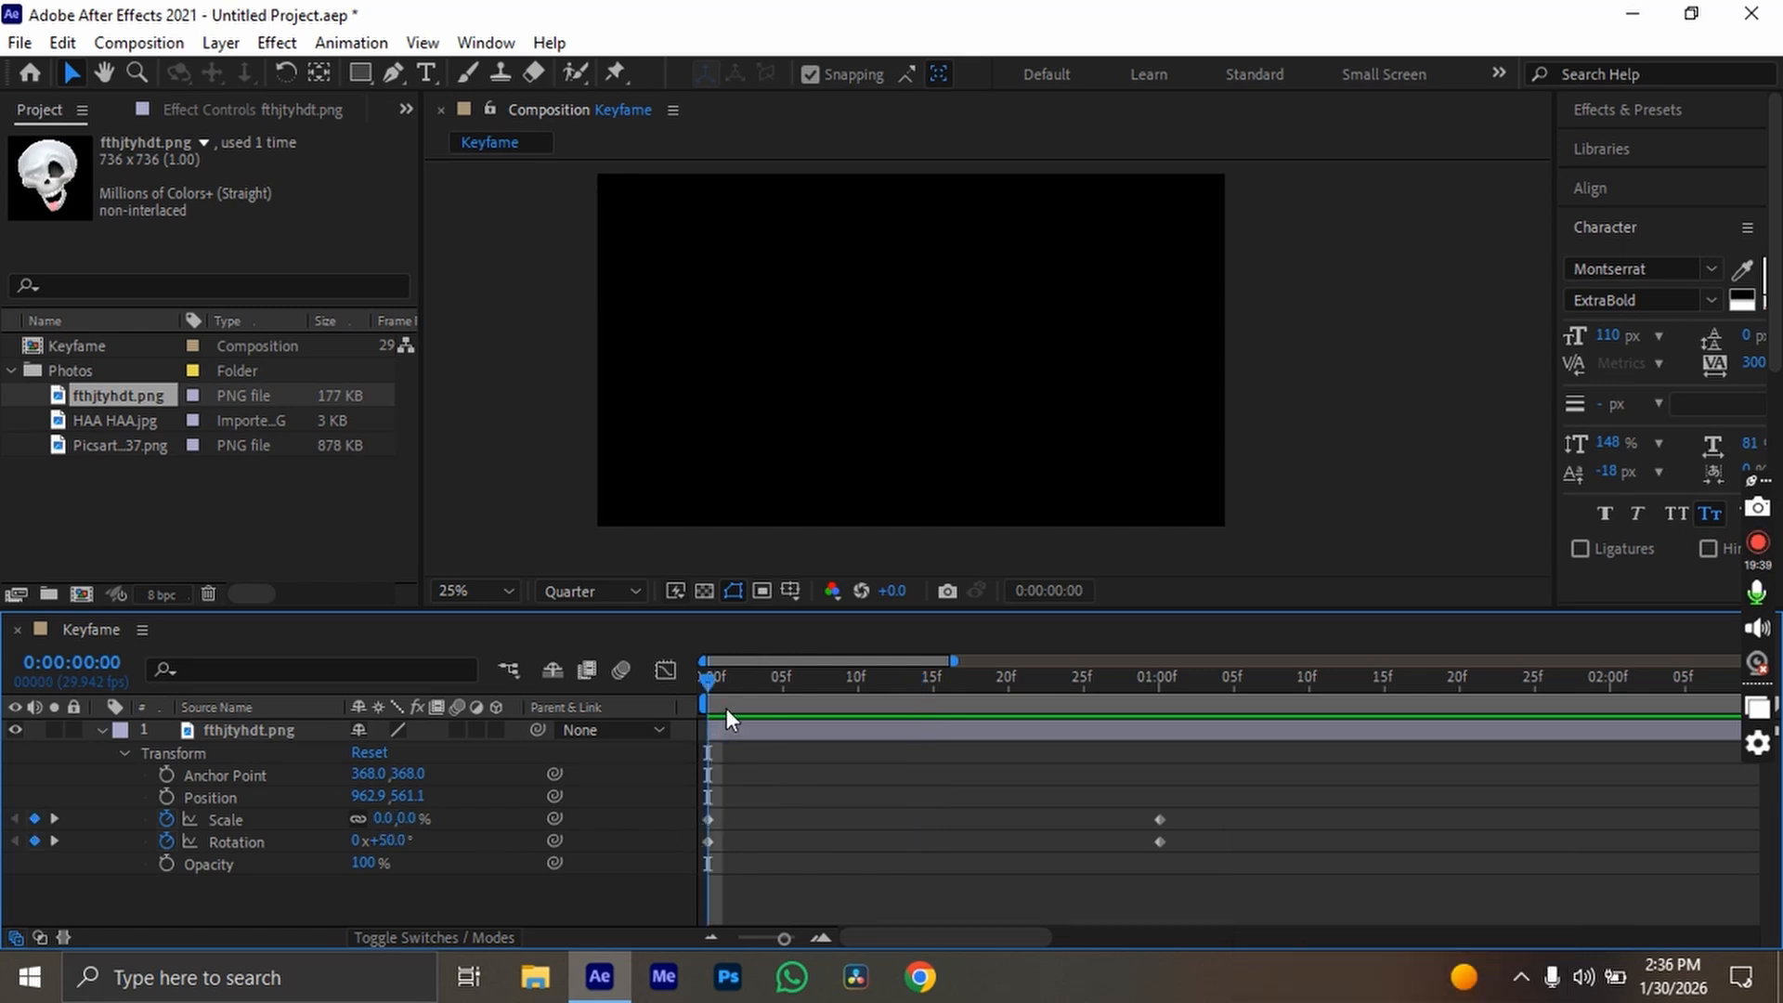
Add a Rotation keyframe of 30° for the skull at frame 14.
drag(738, 698, 914, 765)
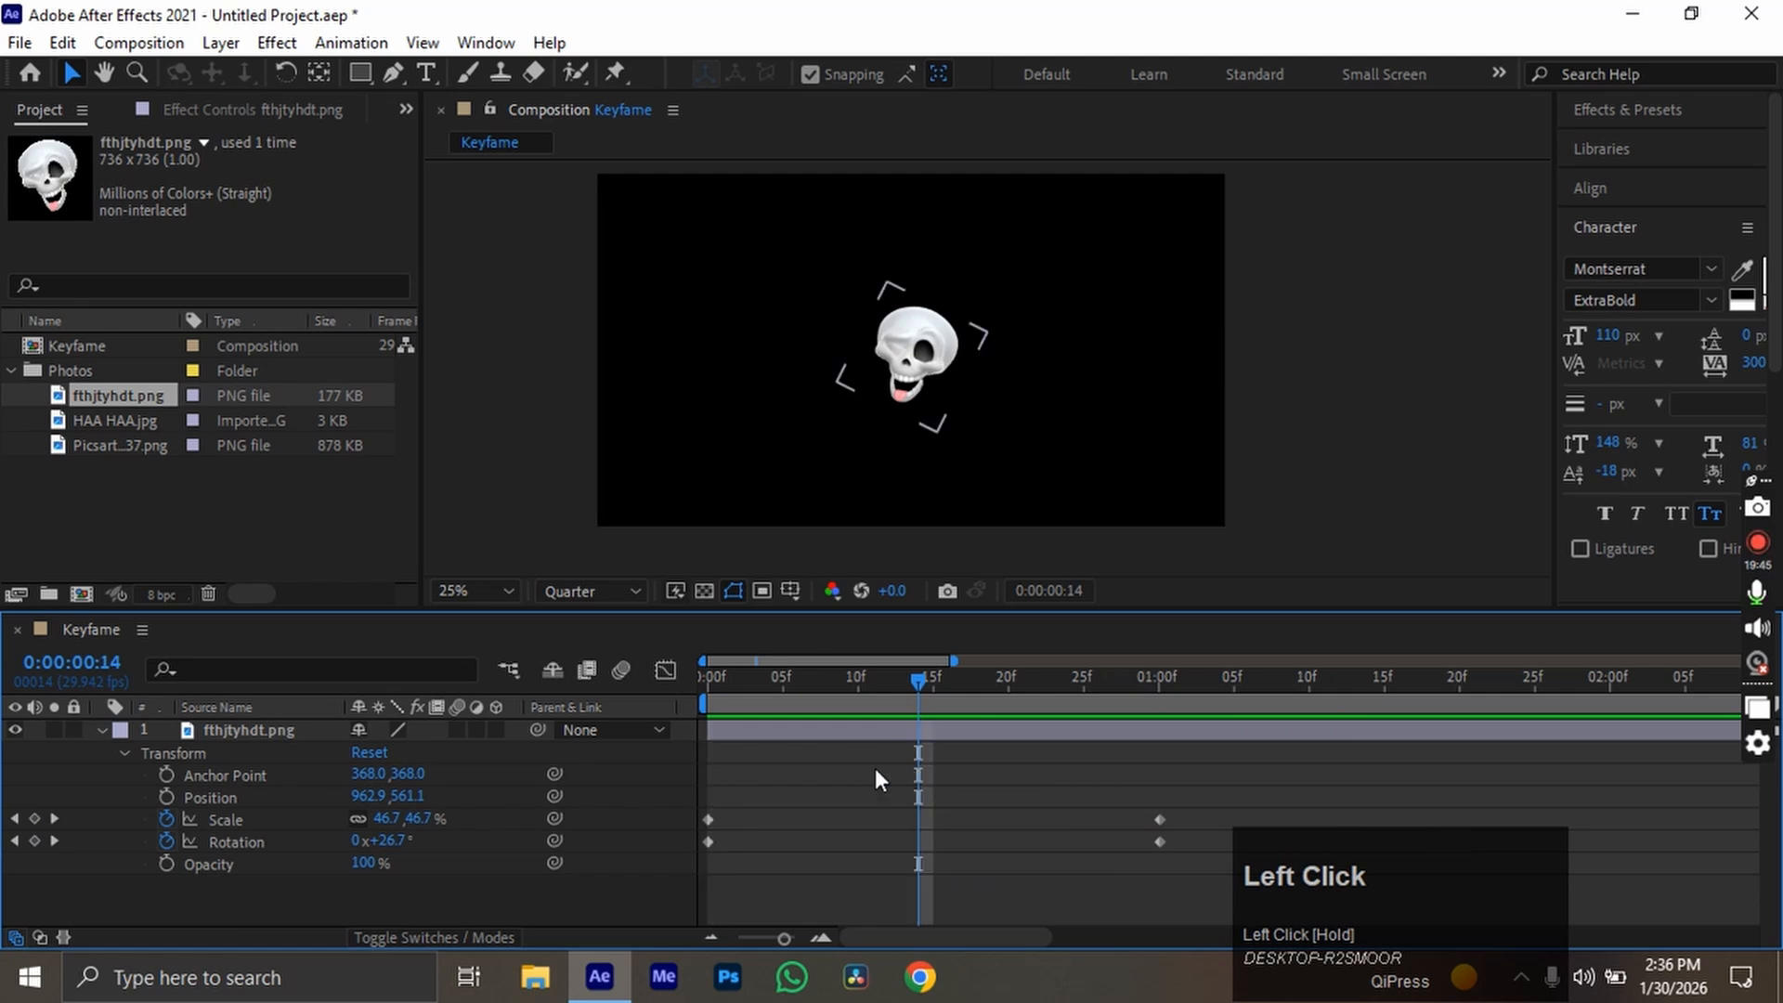
drag(395, 853, 354, 870)
click(387, 842)
text(30)
click(943, 883)
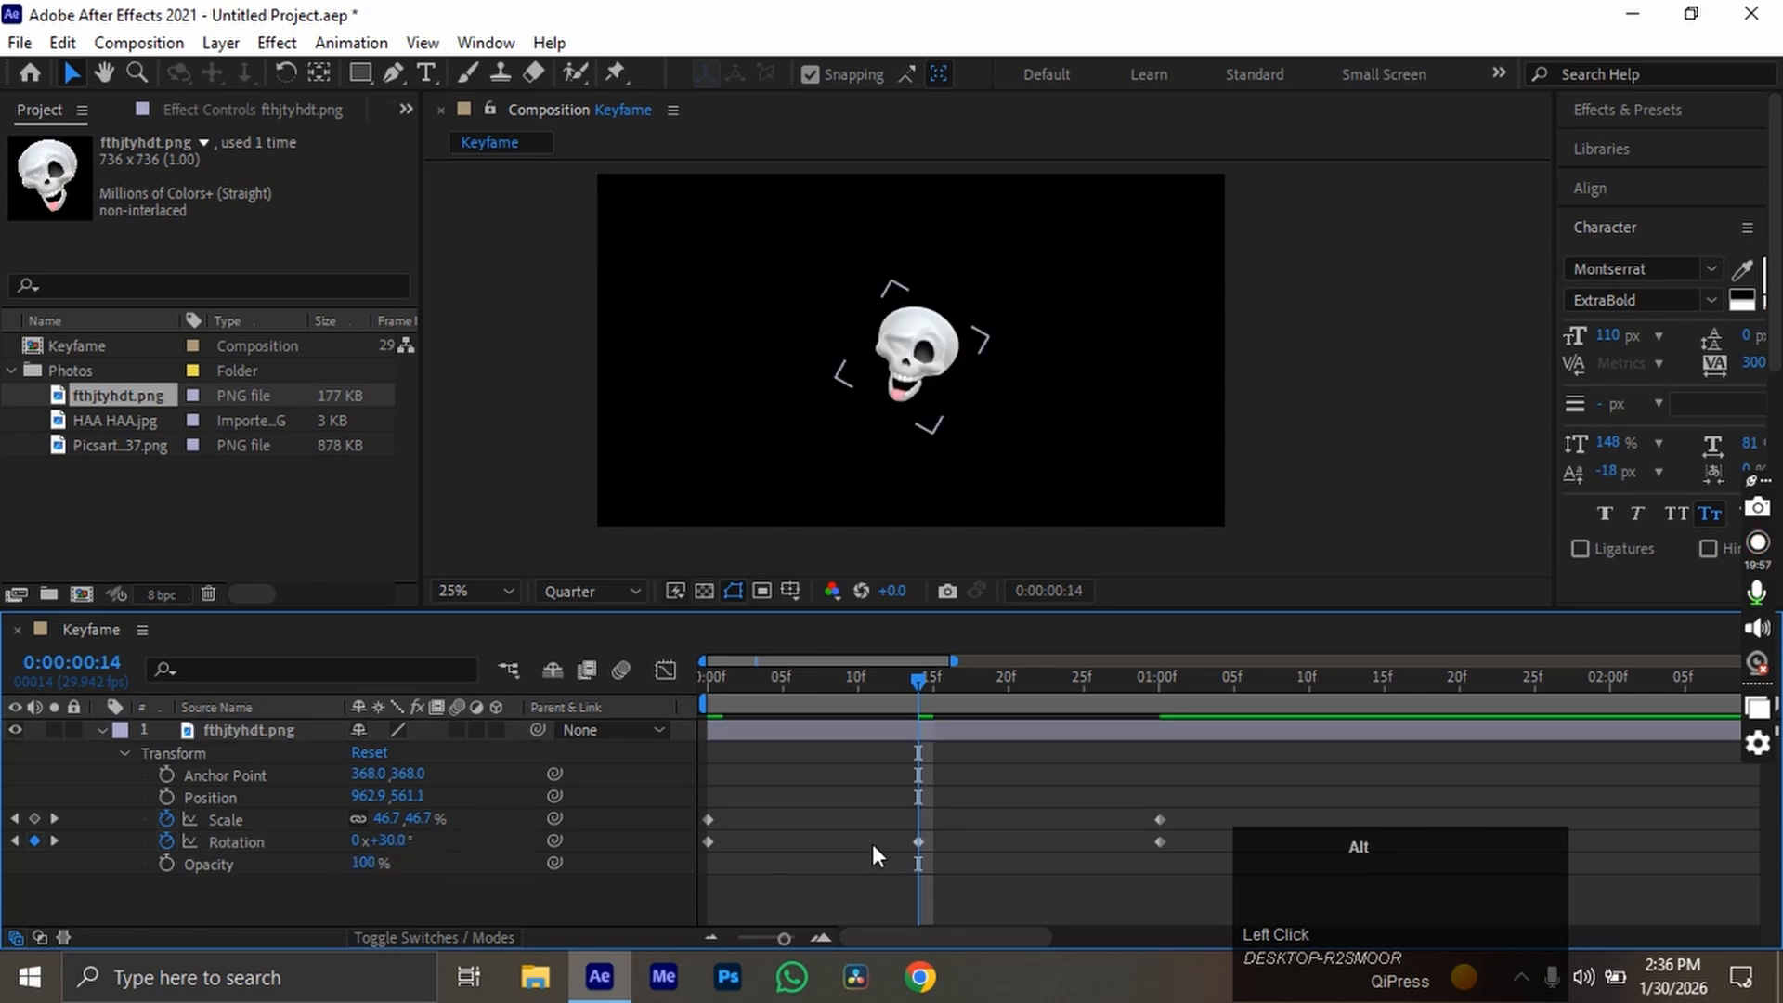
Set the skull's Rotation at frame 14 to -30° and return the current time to 0 seconds.
scroll(872, 843, up, 1)
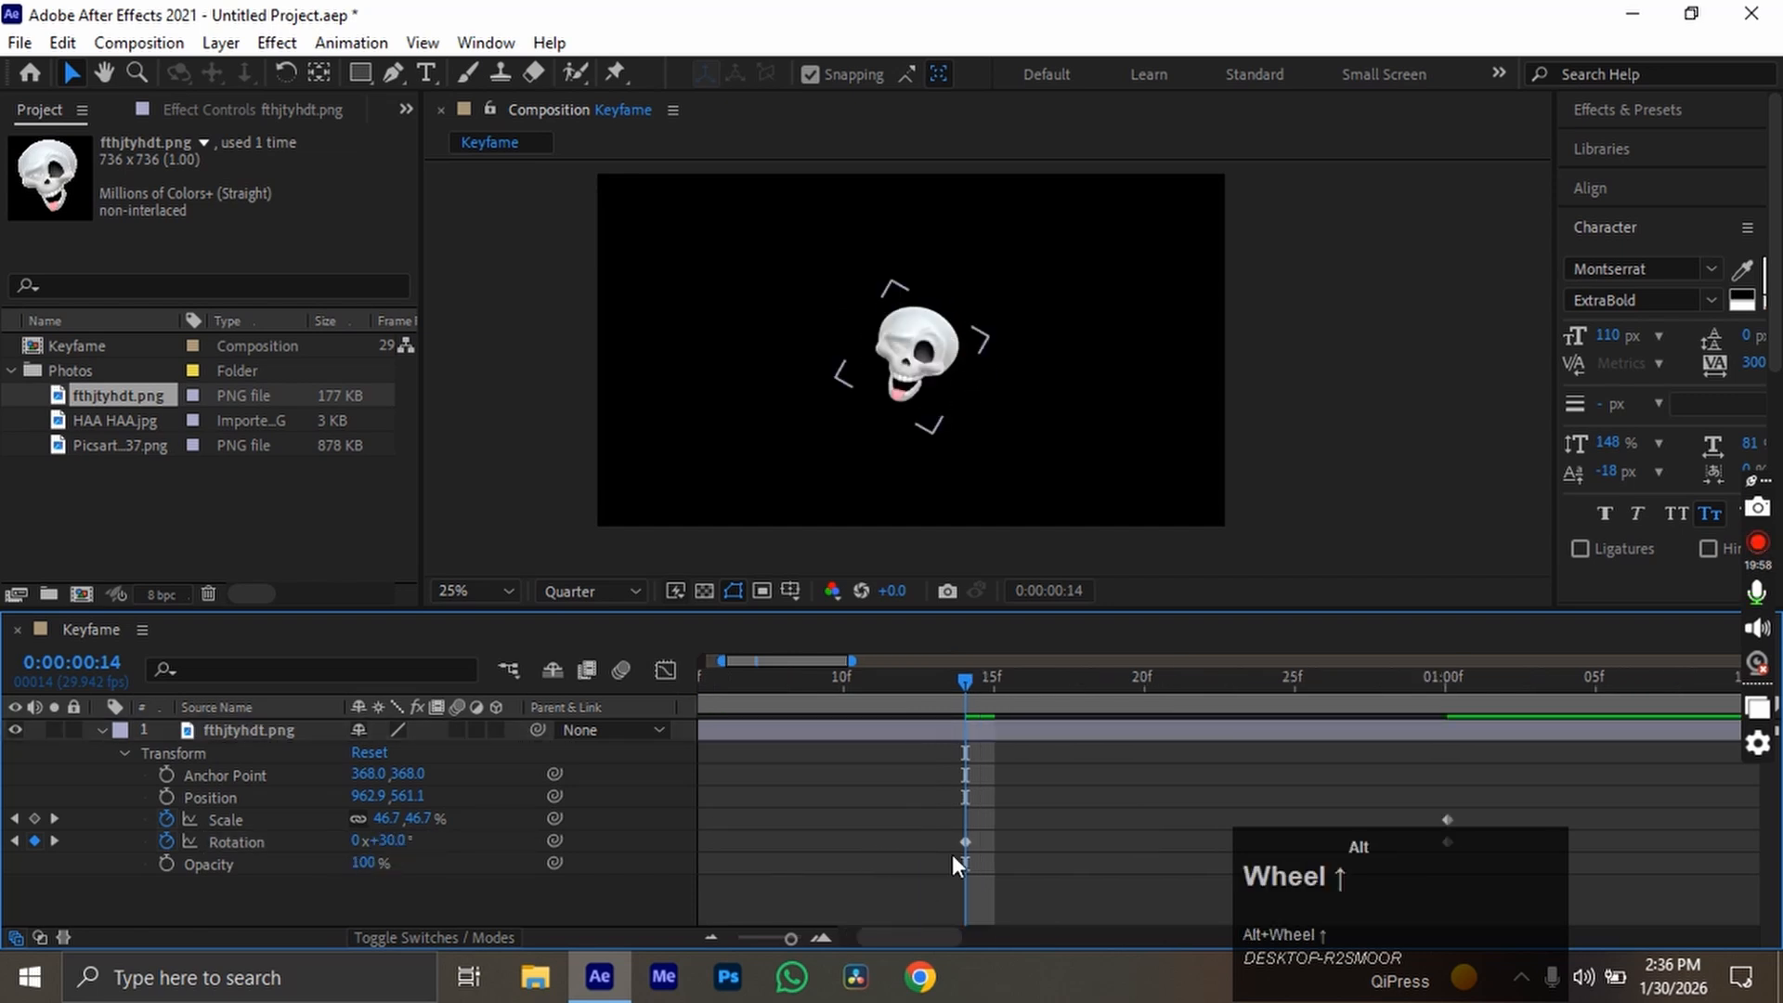
drag(1018, 834, 889, 890)
click(896, 882)
scroll(900, 839, down, 3)
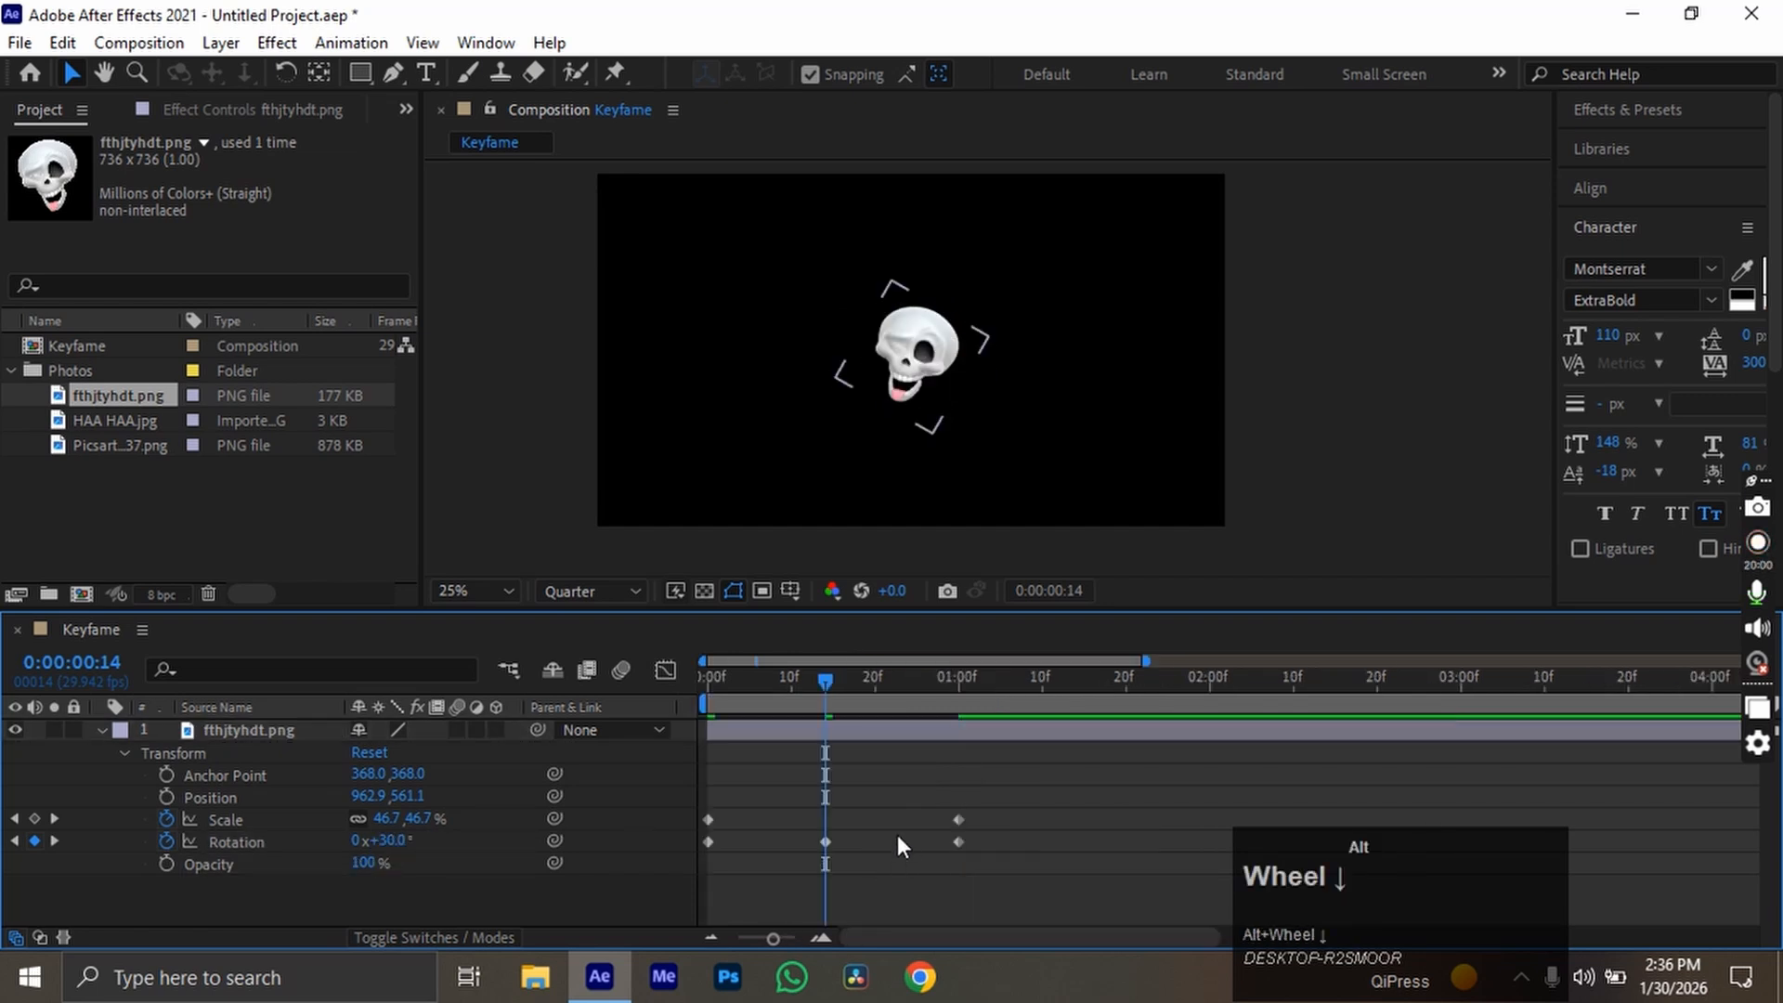
drag(774, 684, 724, 733)
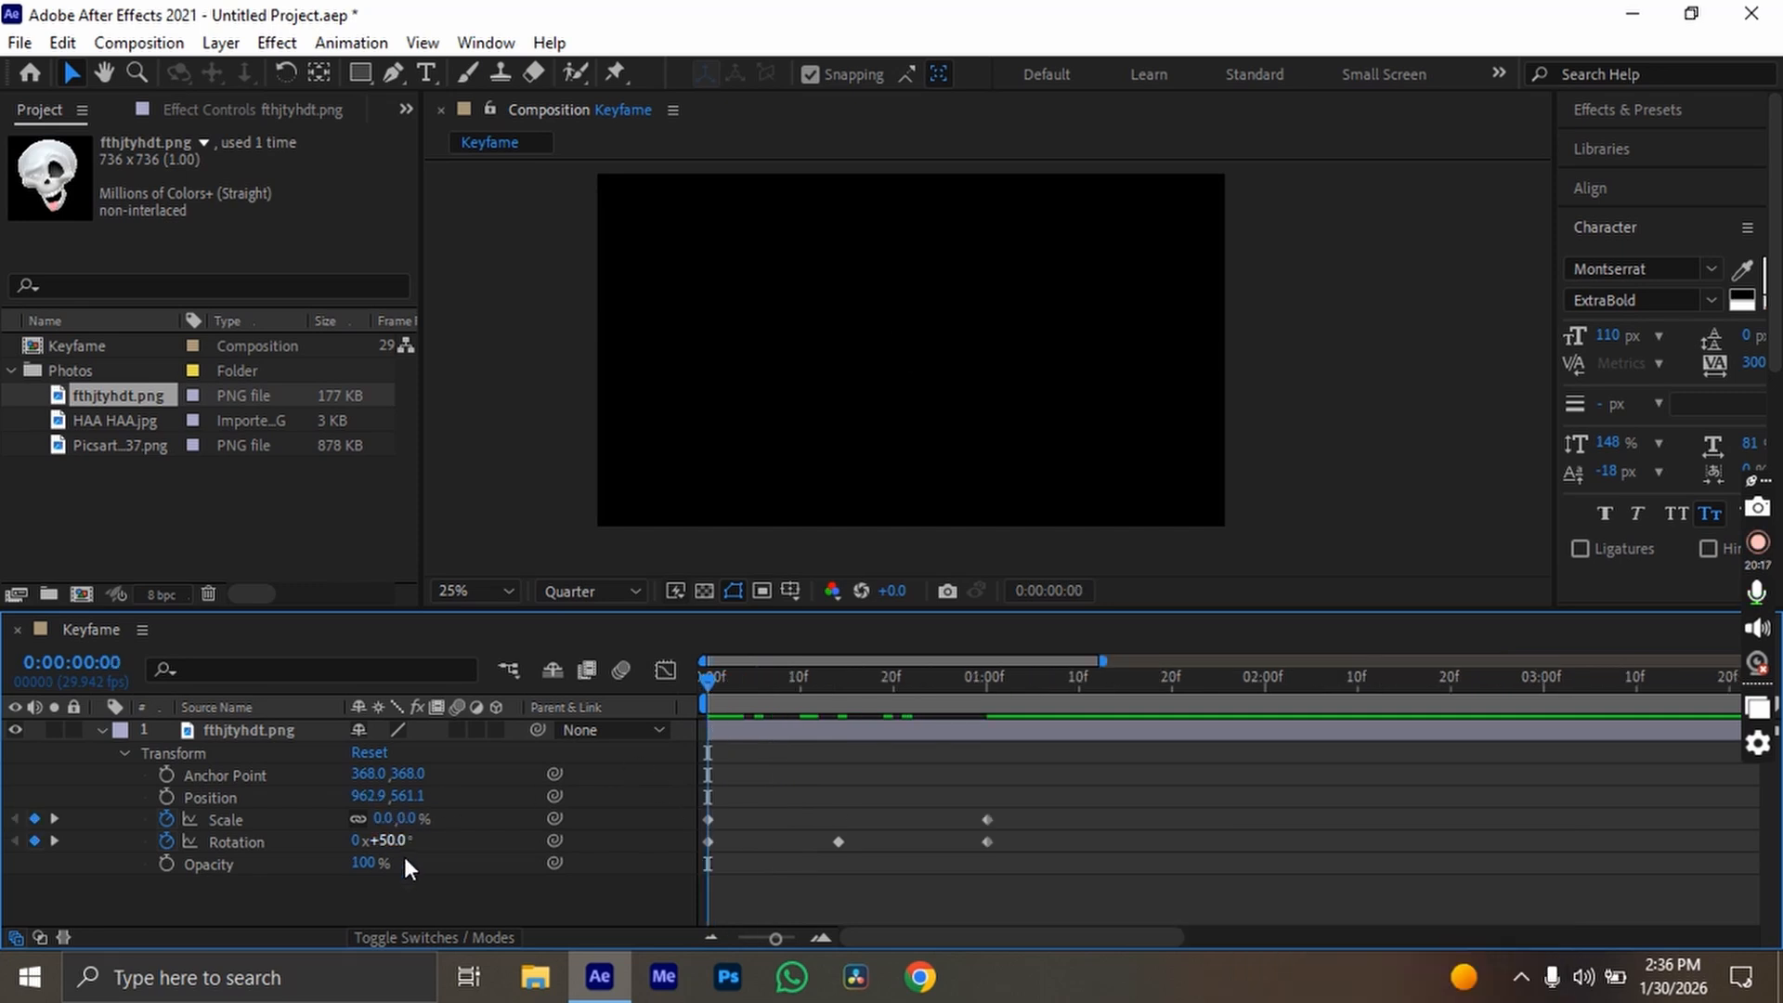
drag(721, 695, 838, 720)
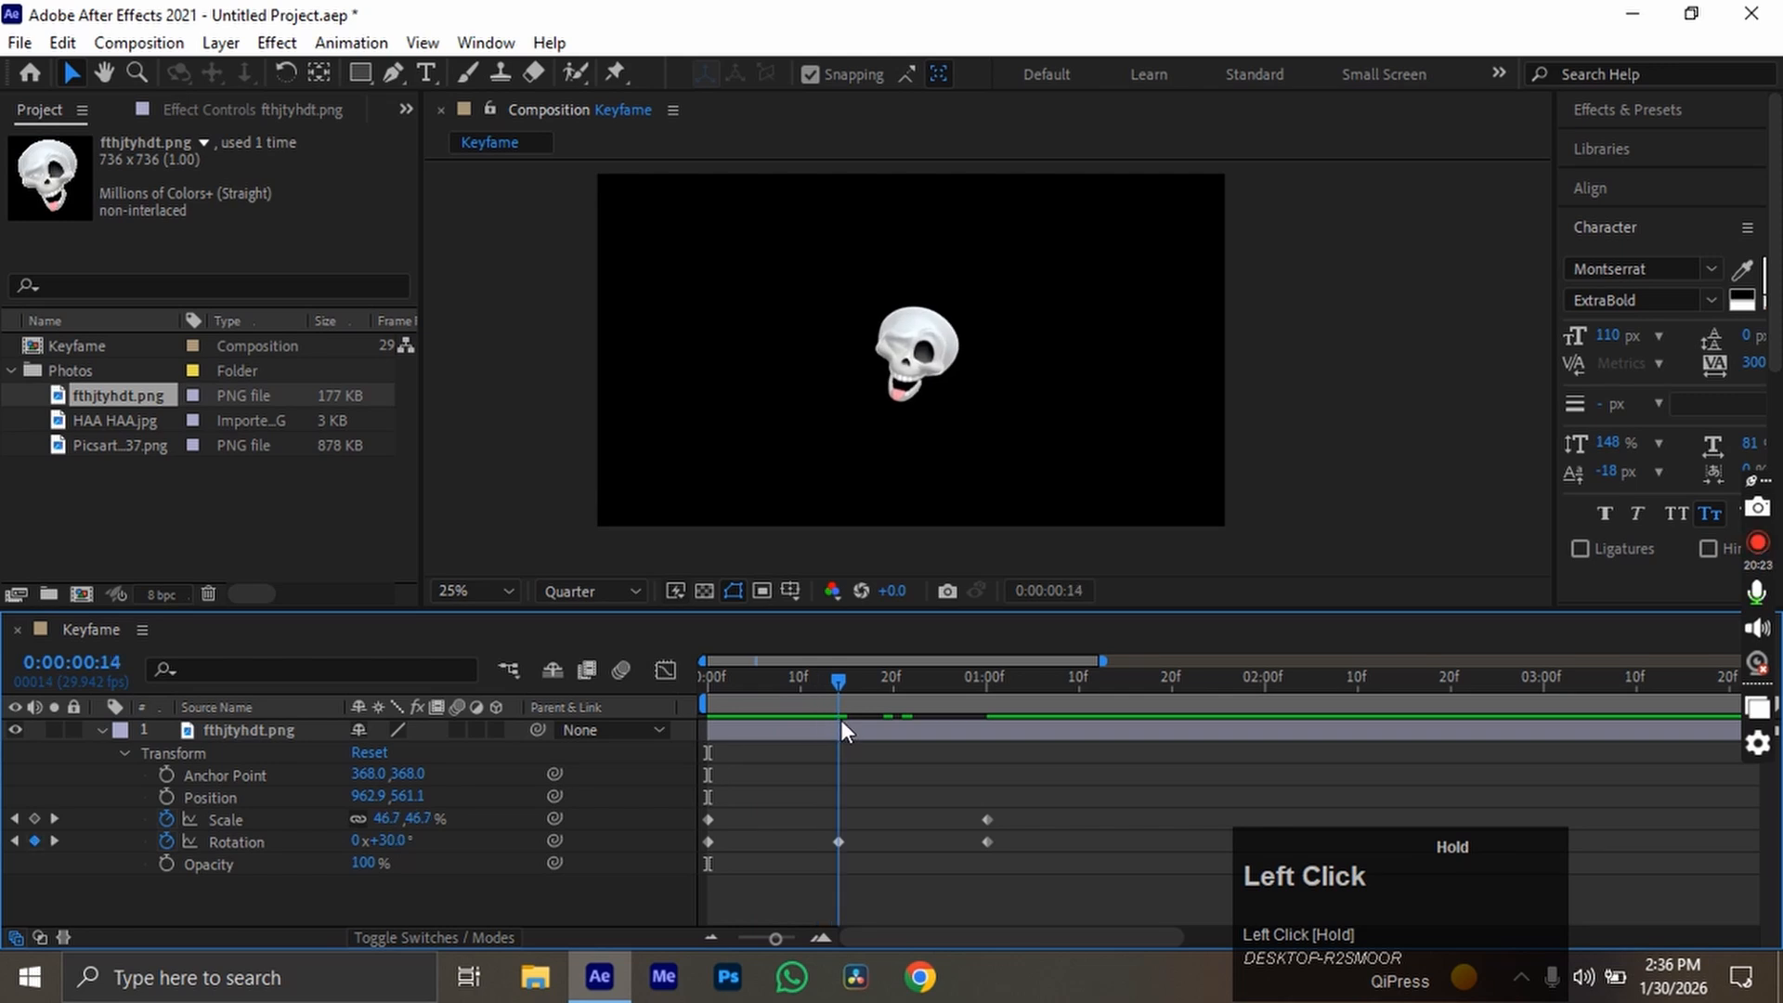
click(841, 723)
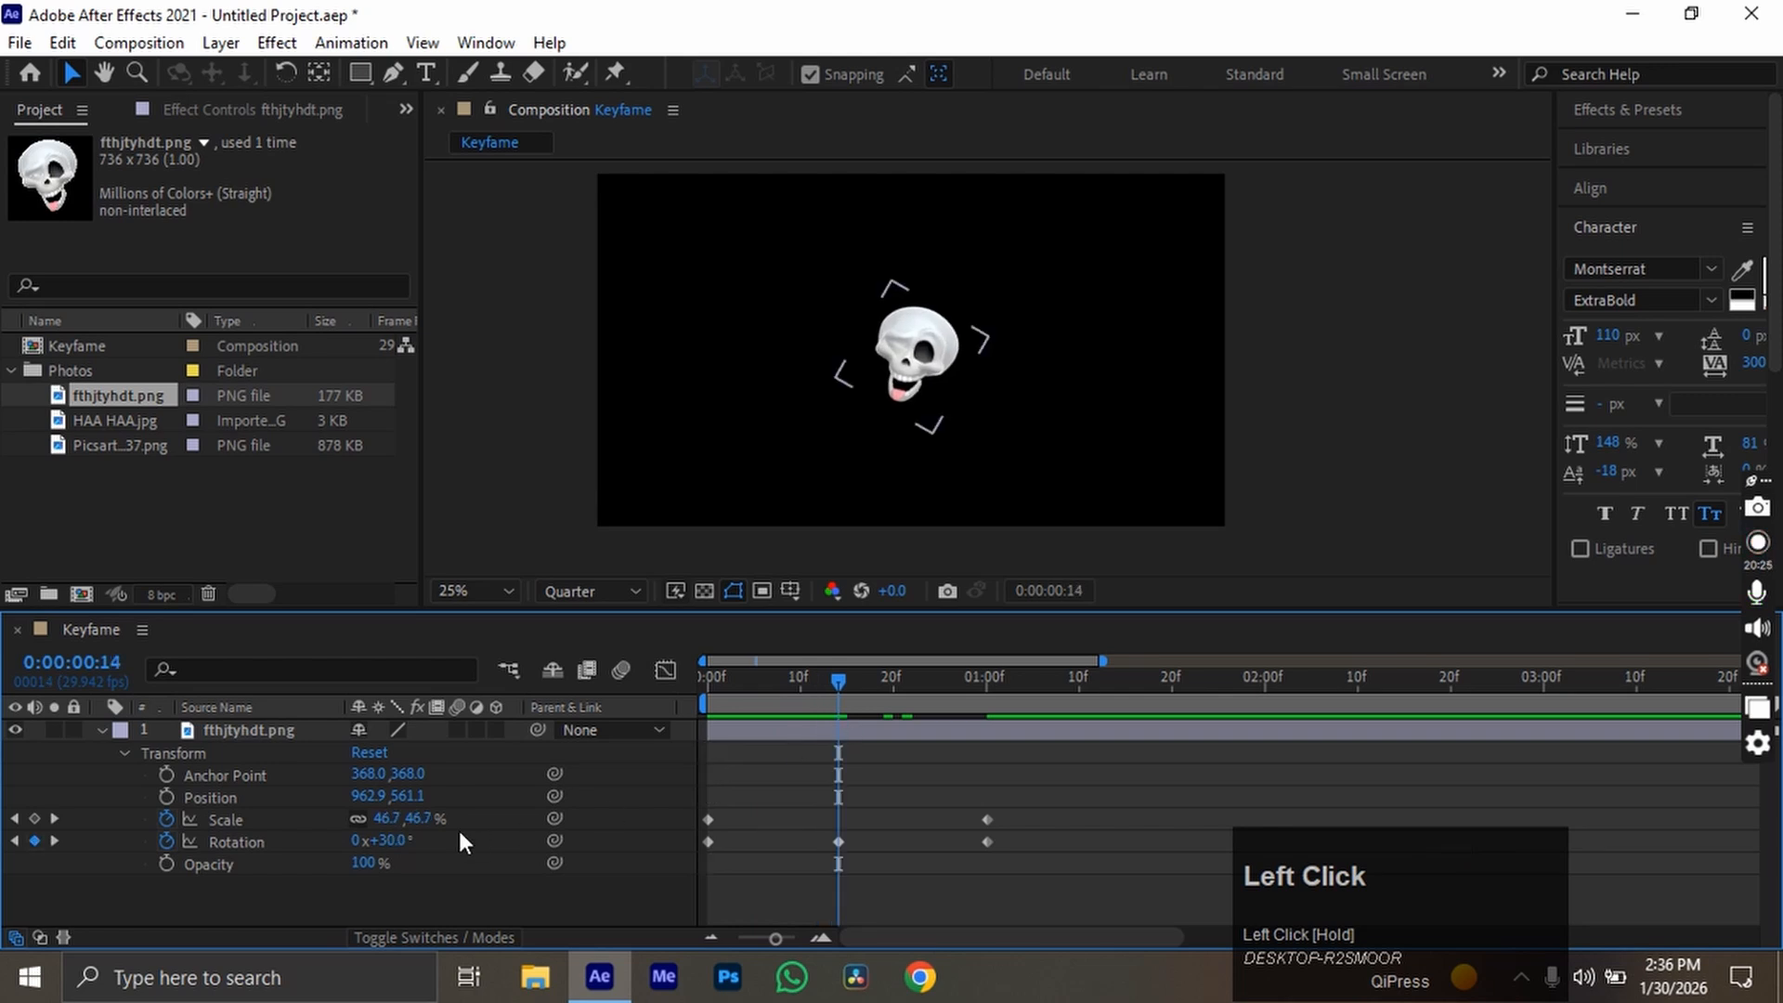
click(402, 840)
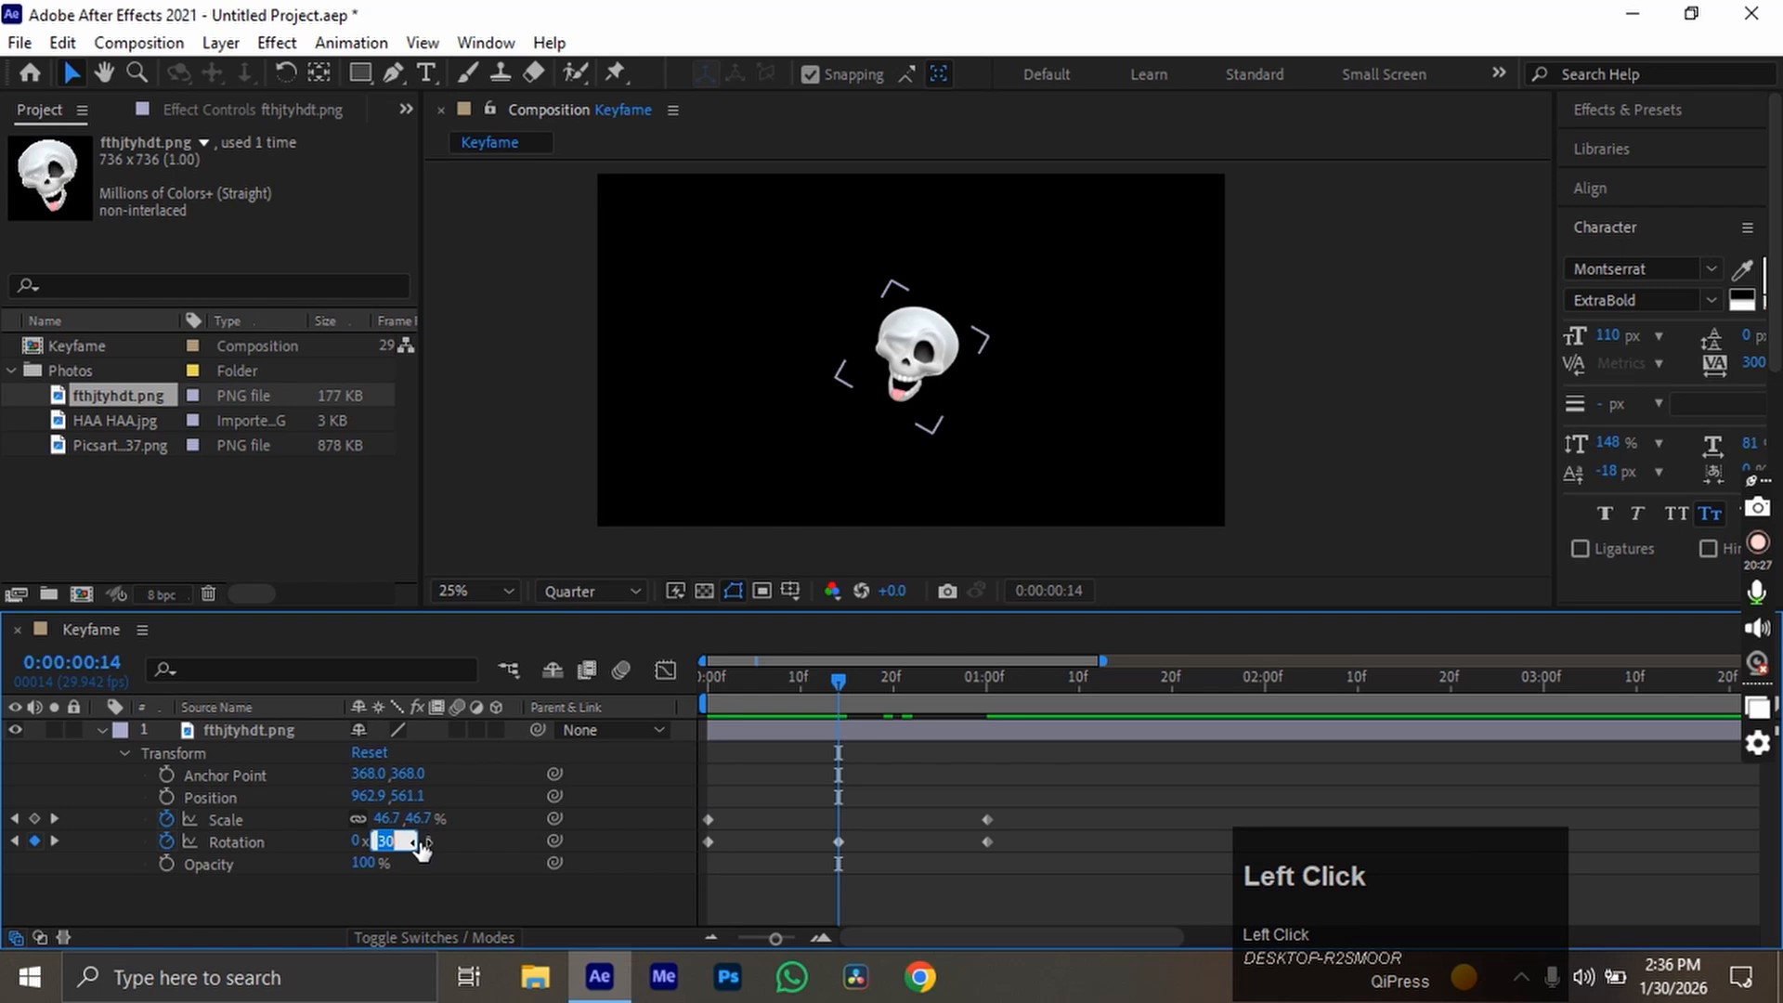
text(-)
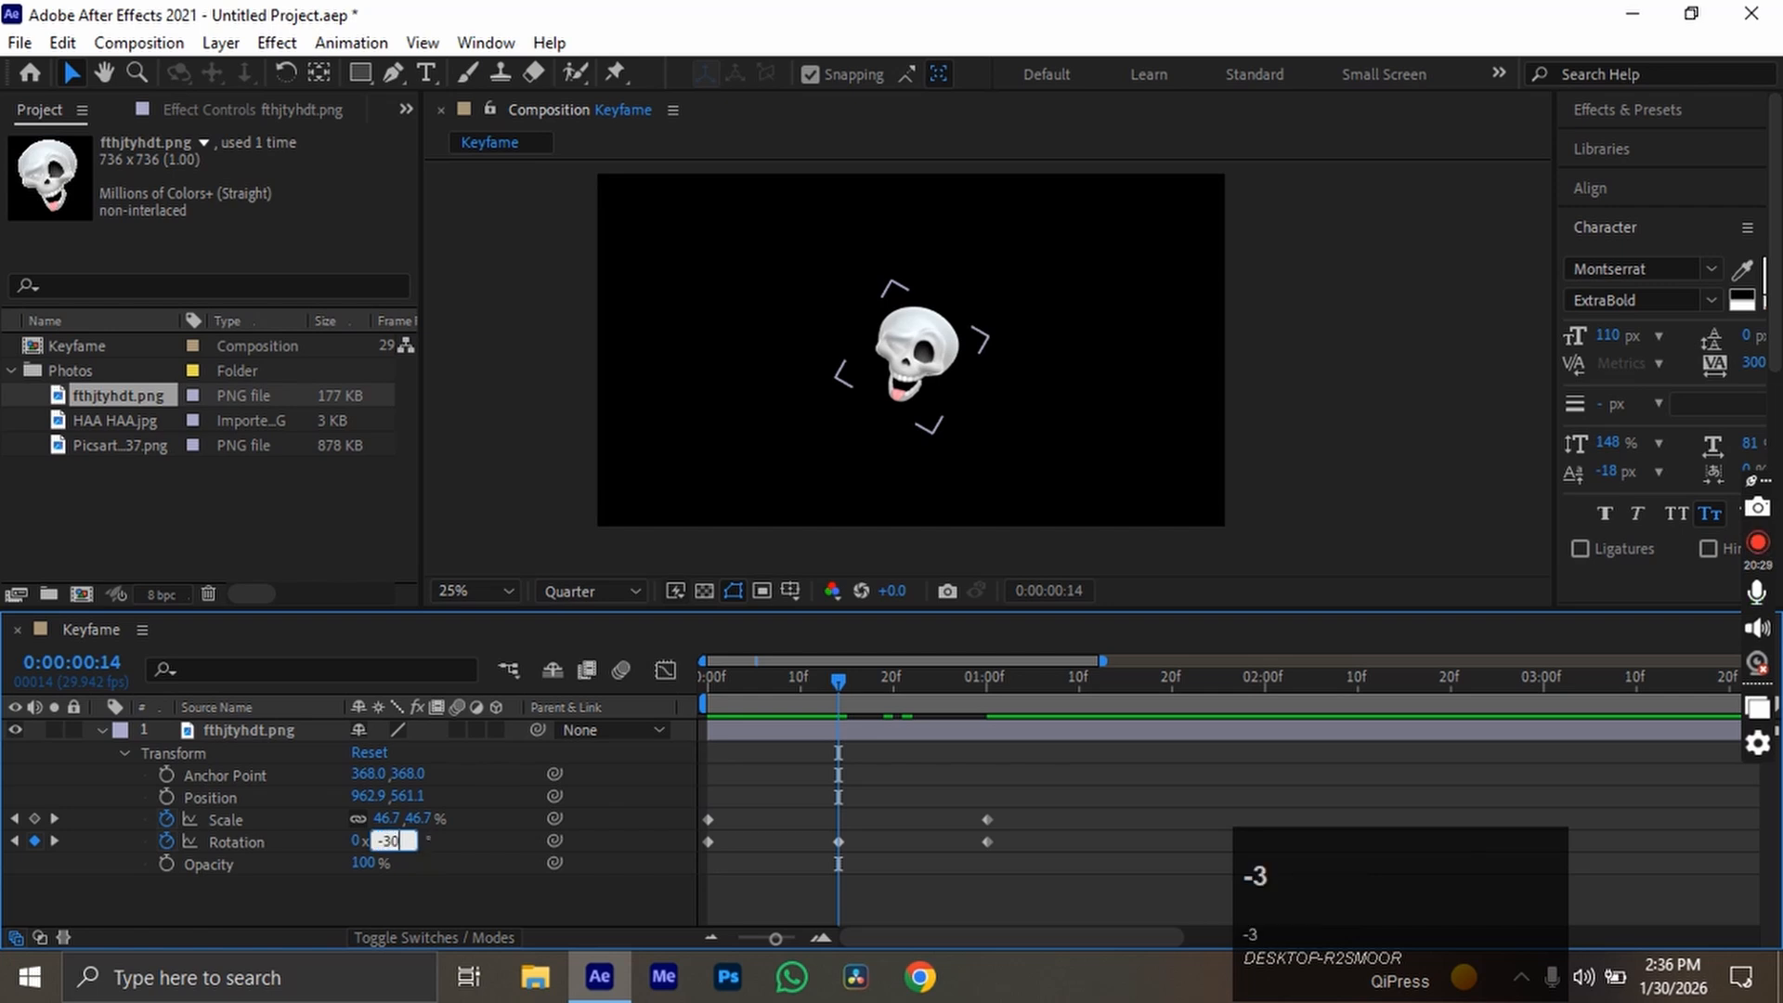
text(30)
key(Return)
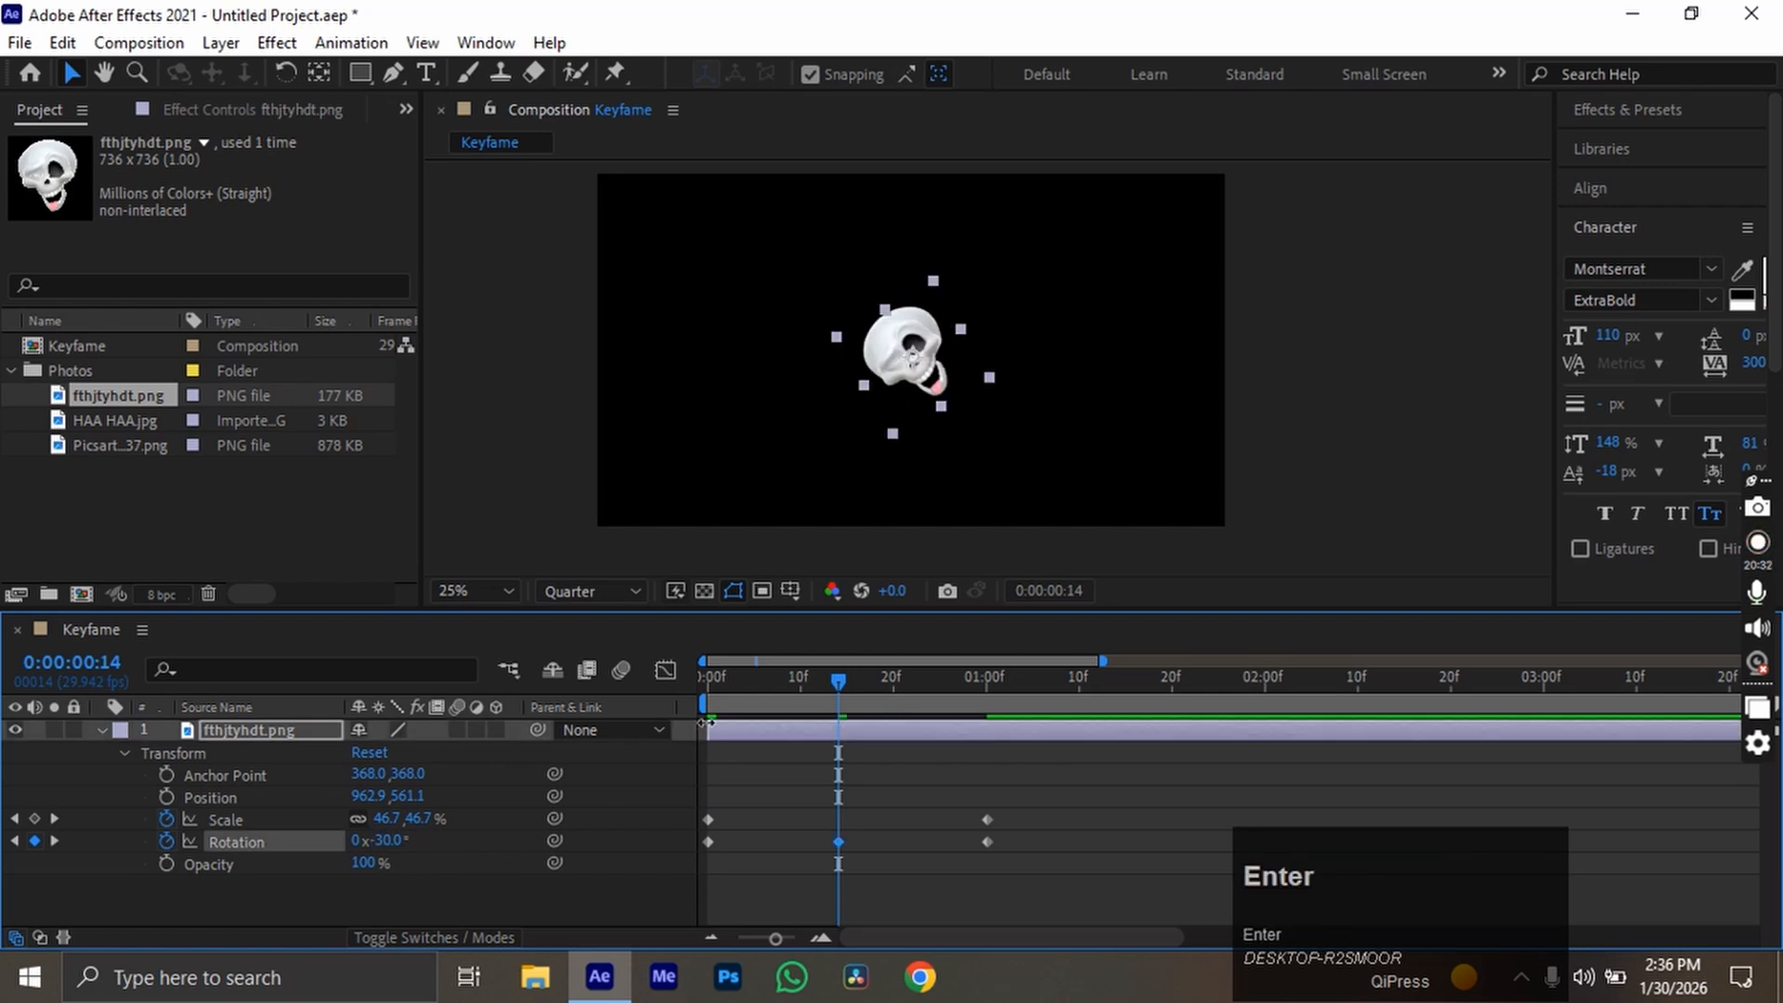
drag(738, 688, 682, 819)
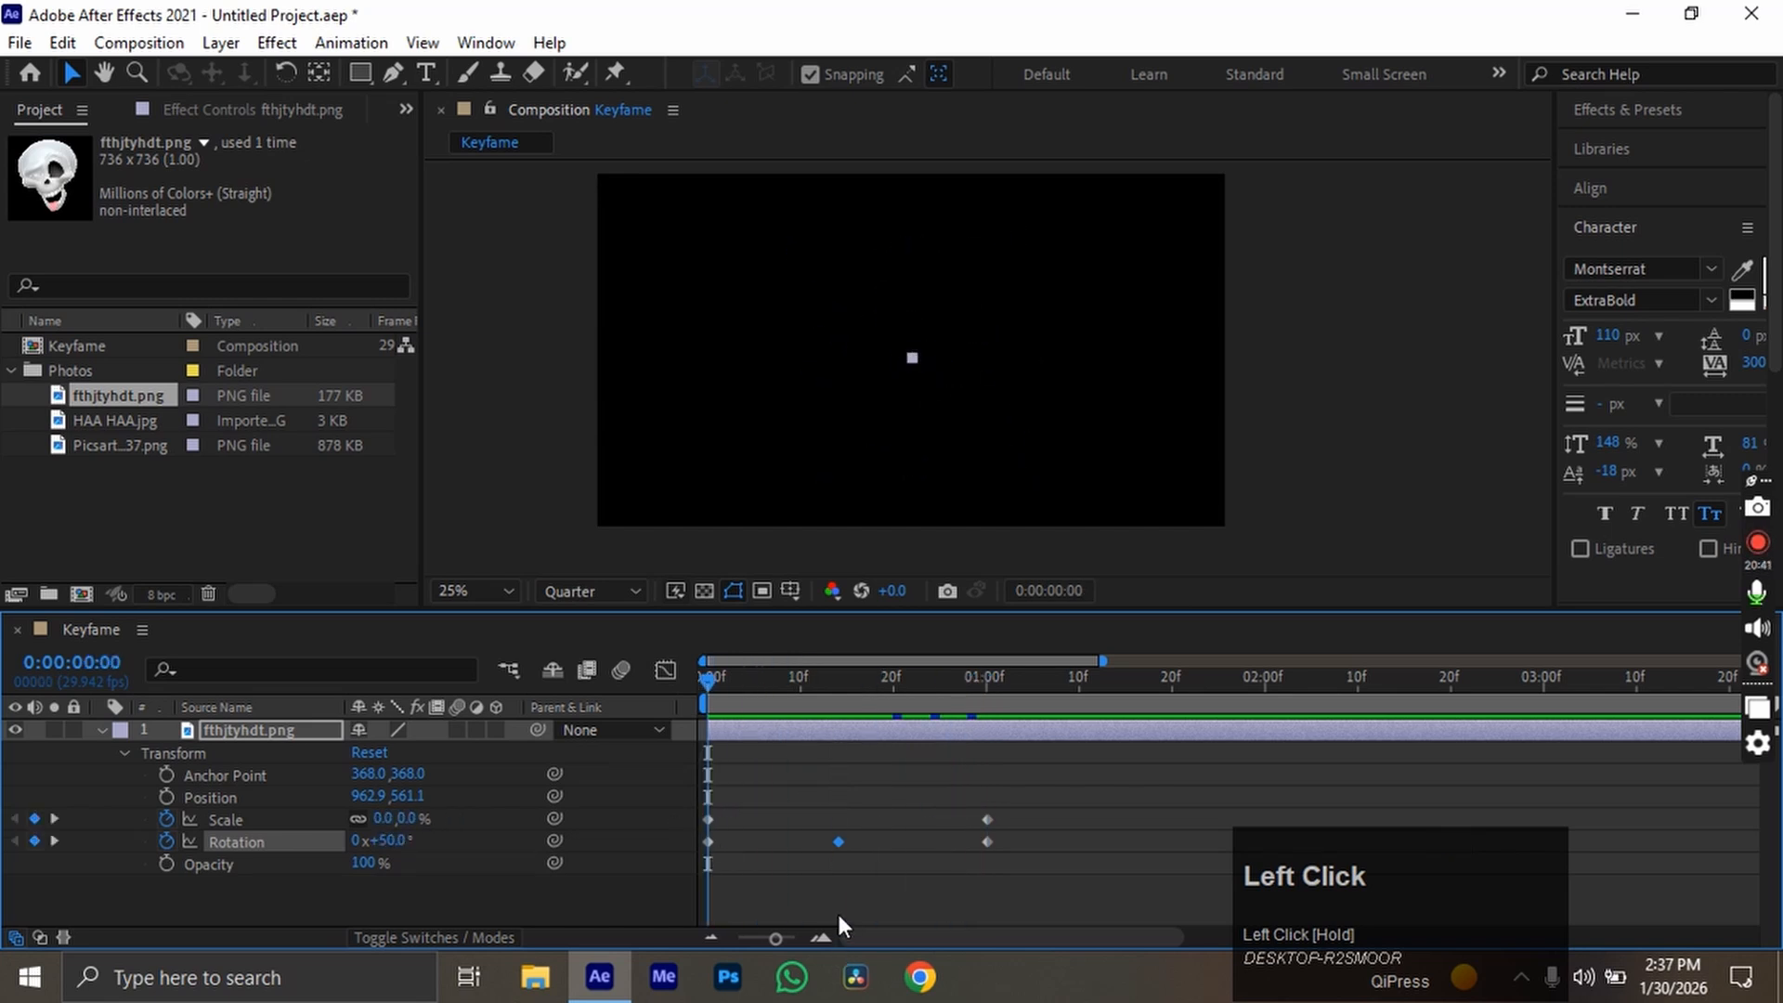